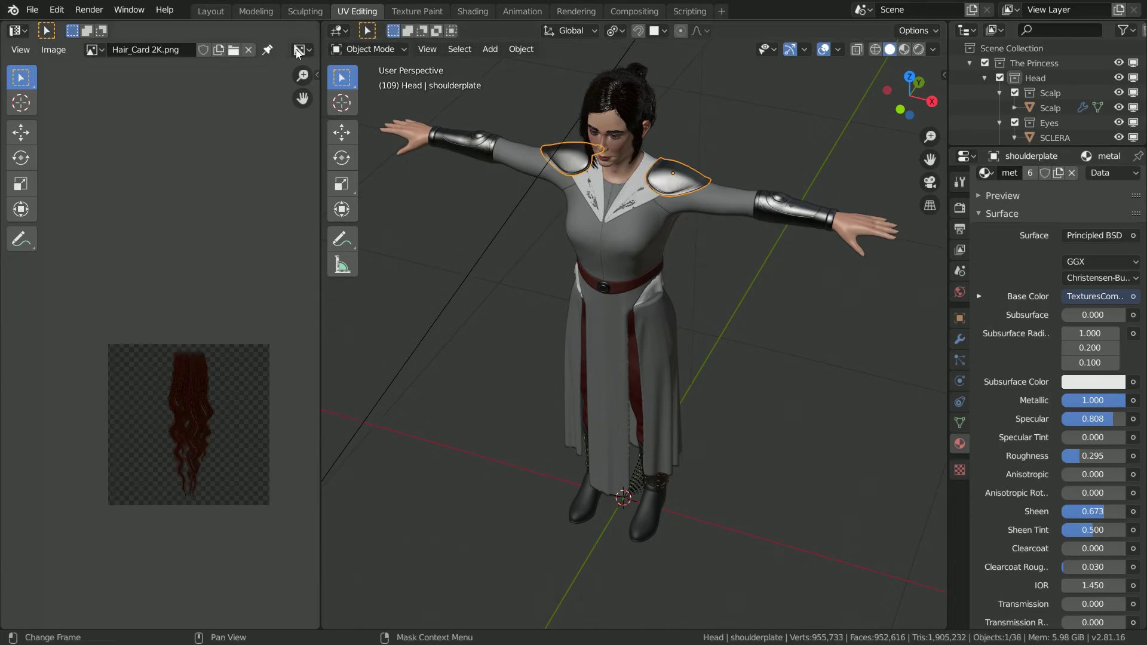
# - In the shoulder plate's metal material, duplicate the albedo texture node and load the battered steel normal map into the copy
pyautogui.click(473, 10)
pyautogui.hotkey('shift', 'd')
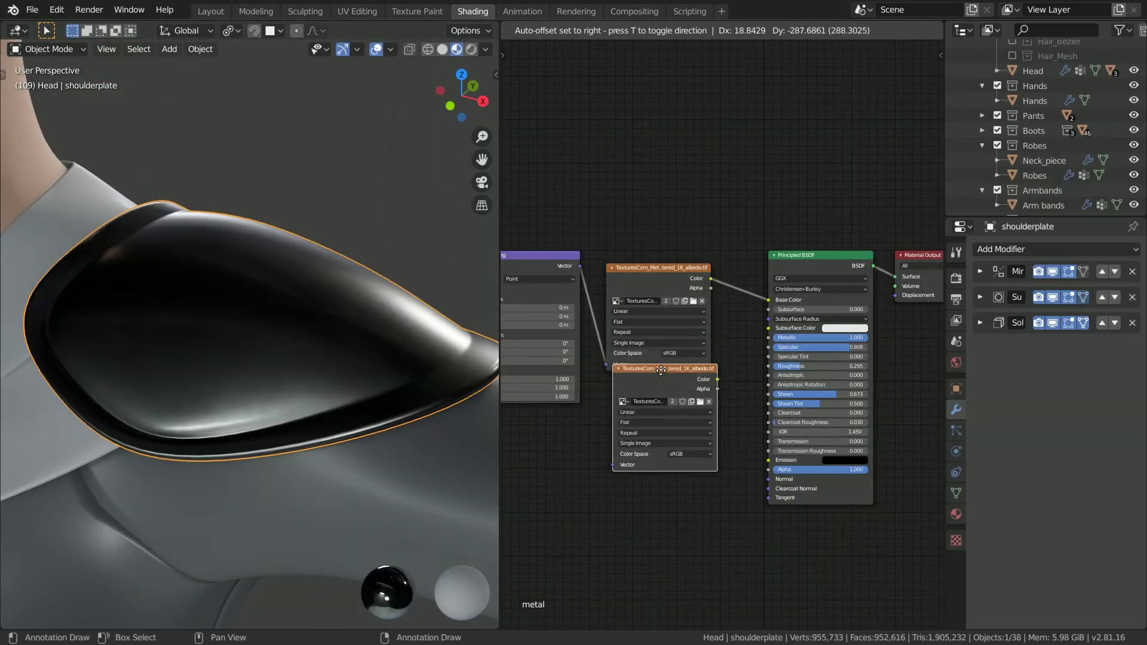
pyautogui.moveTo(571, 471); pyautogui.dragTo(607, 481)
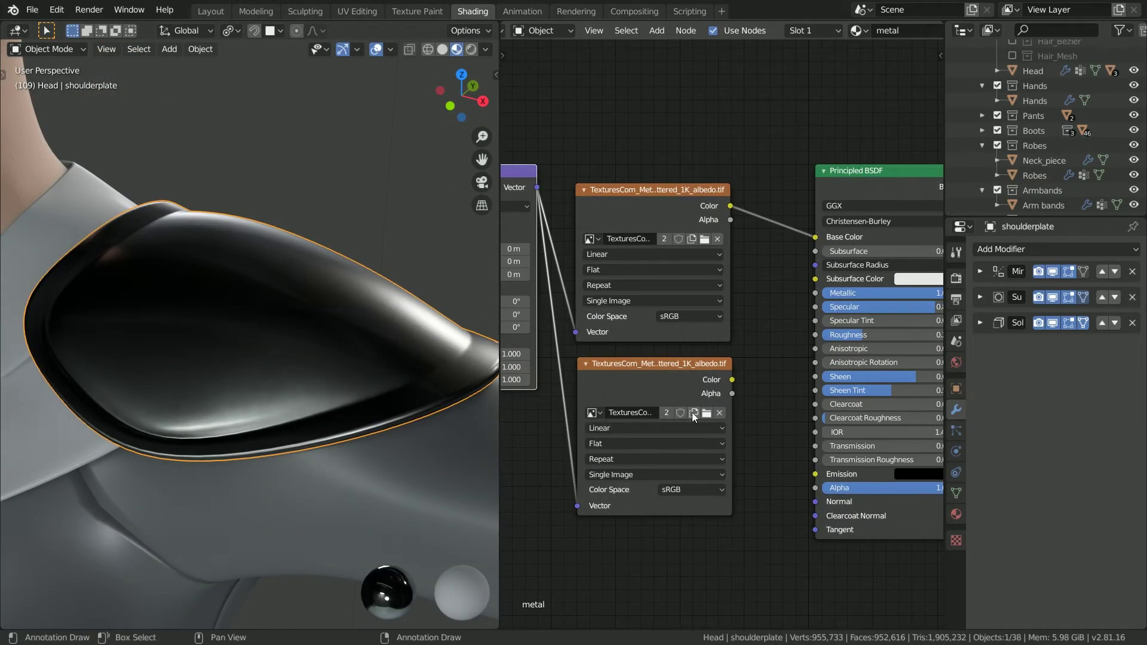
pyautogui.click(694, 418)
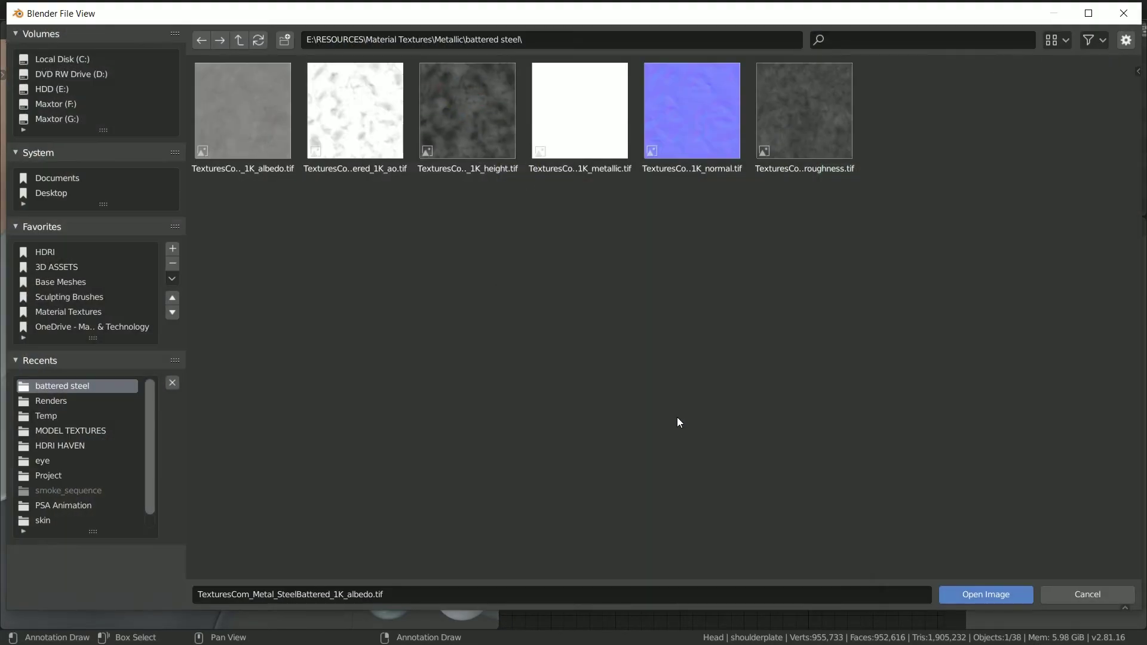
pyautogui.doubleClick(684, 129)
# - Add a Normal Map node and connect it between the normal texture's Color and the Principled BSDF's Normal input
pyautogui.hotkey('shift', 'a')
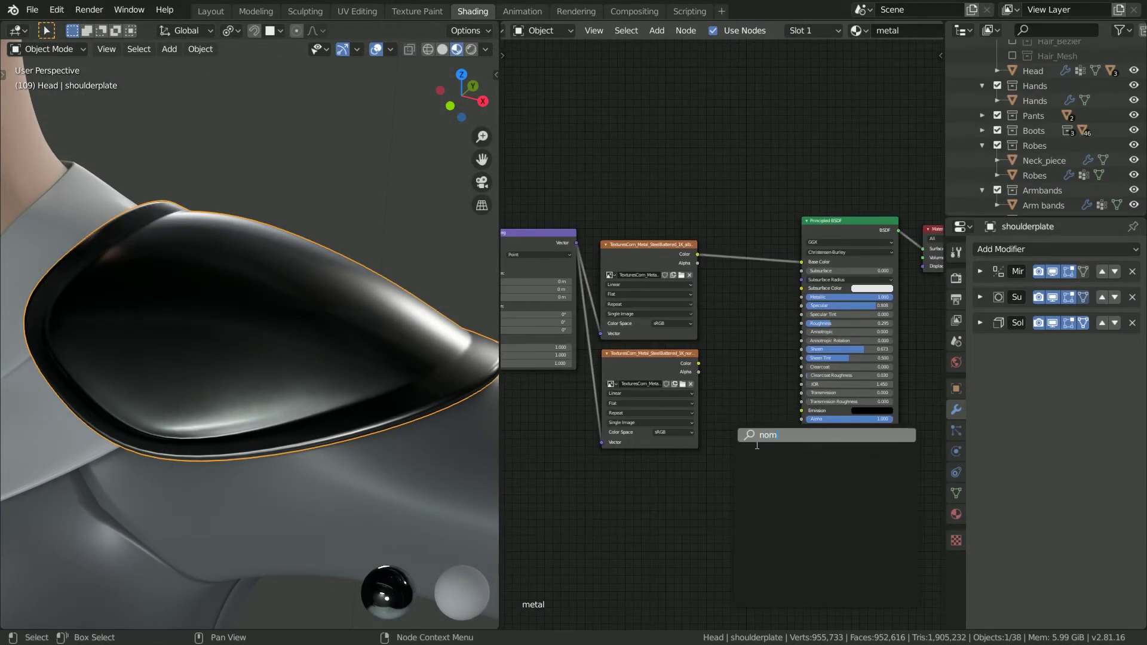
pyautogui.click(709, 357)
pyautogui.scroll(2, 699, 367)
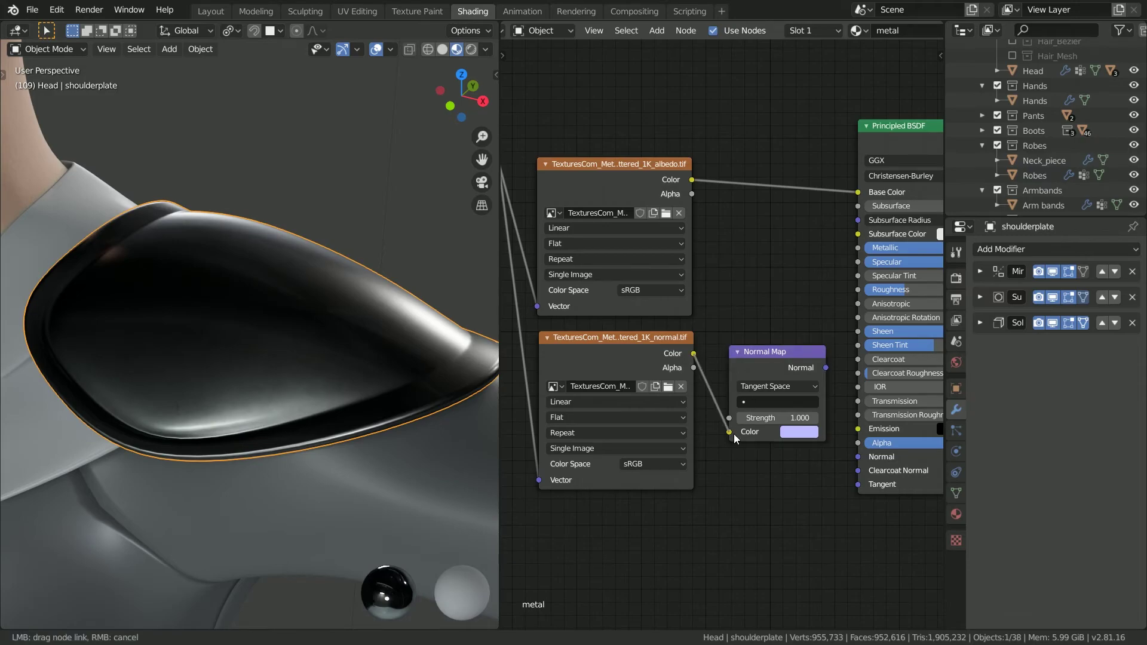
pyautogui.moveTo(824, 369); pyautogui.dragTo(858, 456)
pyautogui.moveTo(778, 334); pyautogui.dragTo(720, 346, button='middle')
pyautogui.moveTo(712, 363); pyautogui.dragTo(693, 360)
# - Select the outer armband piece arm.004 and show its mesh for editing in the UV Editing workspace
pyautogui.moveTo(255, 270); pyautogui.dragTo(265, 313, button='middle')
pyautogui.scroll(-4, 214, 340)
pyautogui.scroll(-5, 266, 314)
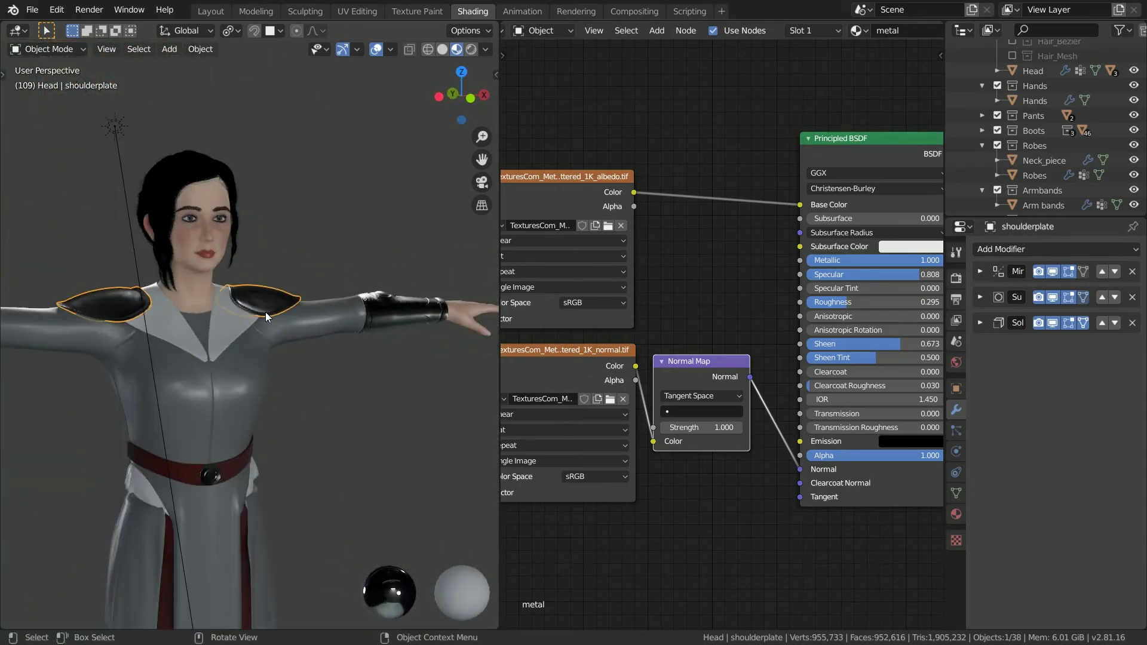
pyautogui.scroll(4, 382, 321)
pyautogui.scroll(5, 274, 324)
pyautogui.keyDown('shift'); pyautogui.moveTo(382, 317); pyautogui.dragTo(293, 391, button='middle'); pyautogui.keyUp('shift')
pyautogui.scroll(-3, 269, 323)
pyautogui.click(276, 381)
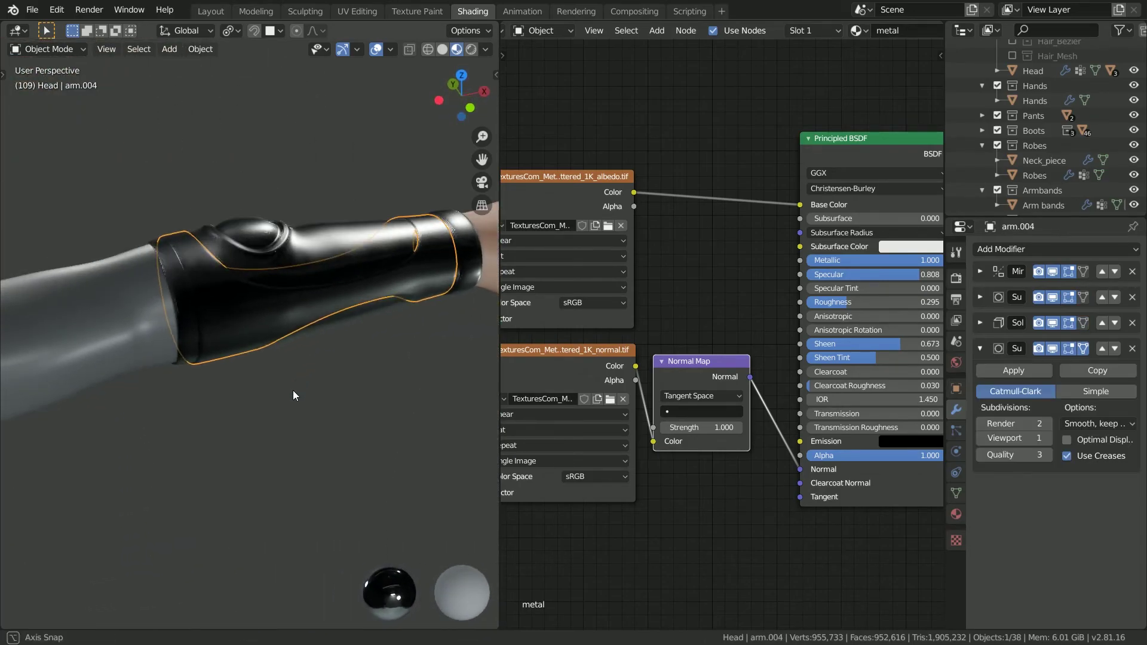
pyautogui.click(956, 514)
pyautogui.click(417, 12)
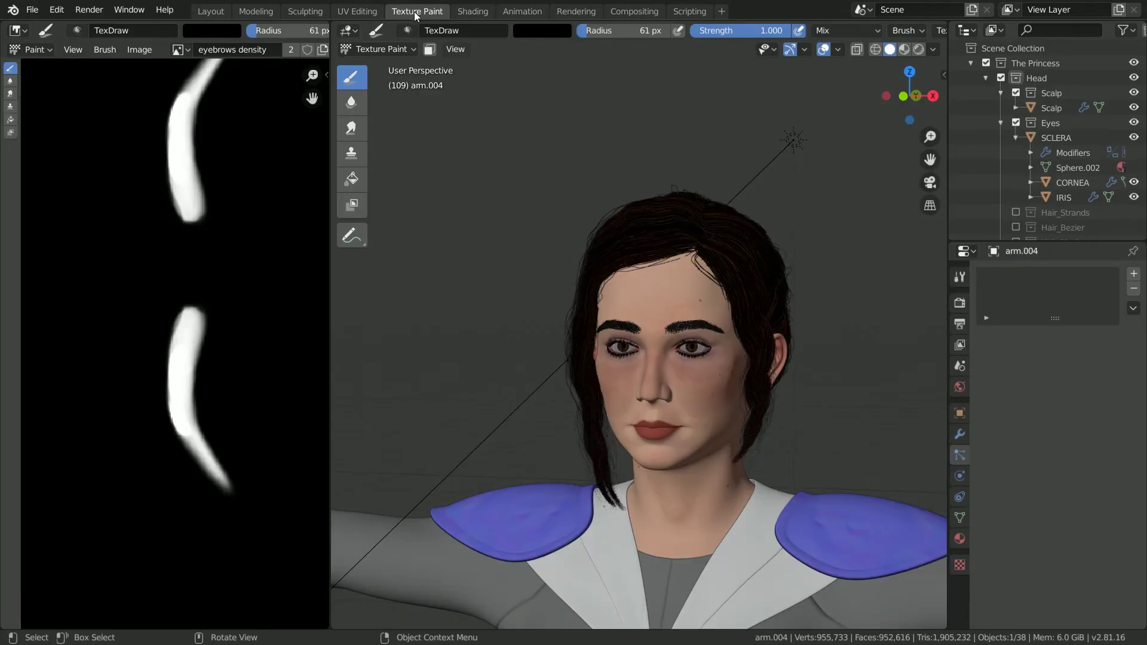
pyautogui.click(358, 12)
pyautogui.scroll(4, 677, 187)
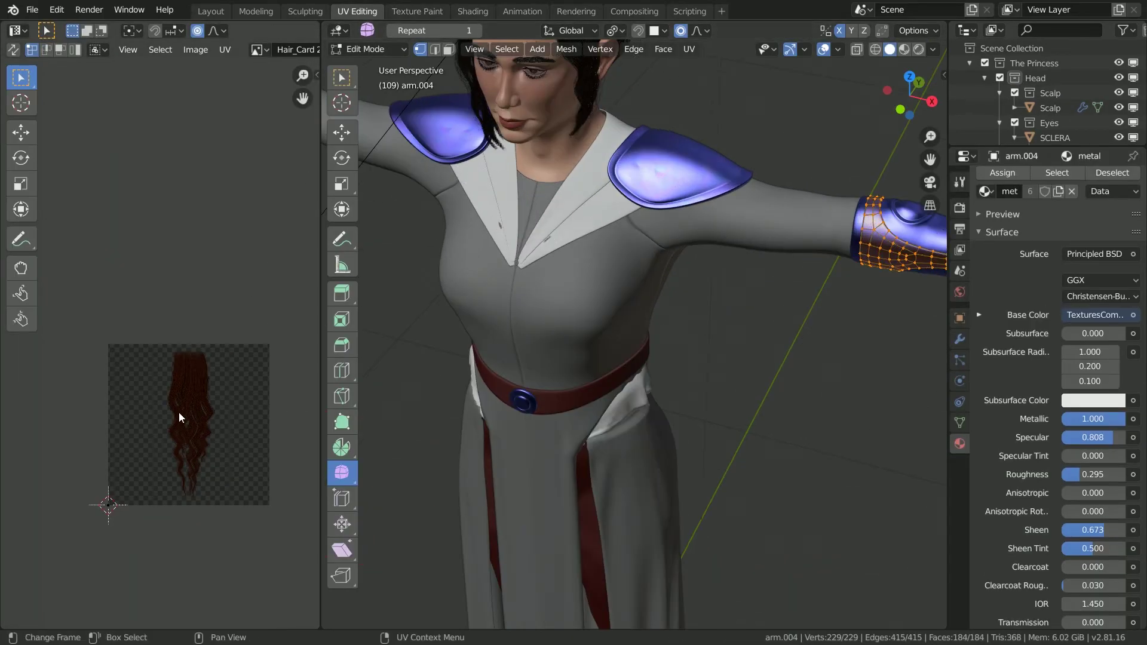
# - Try unwrapping the outer armband piece without new seams
pyautogui.keyDown('shift'); pyautogui.moveTo(902, 278); pyautogui.dragTo(553, 233, button='middle'); pyautogui.keyUp('shift')
pyautogui.press('u')
pyautogui.click(752, 324)
# - Mark seams on the short edge runs above and below the oval opening on the underside of the outer armband piece
pyautogui.scroll(2, 621, 341)
pyautogui.scroll(2, 556, 236)
pyautogui.keyDown('alt'); pyautogui.click(681, 286); pyautogui.keyUp('alt')
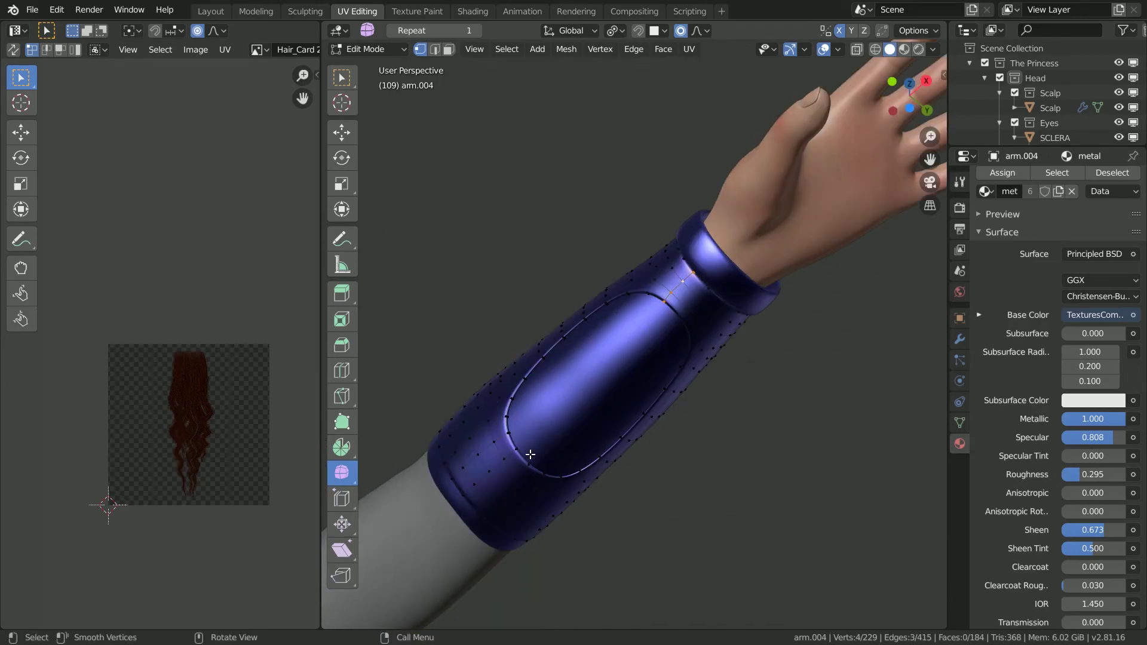
pyautogui.moveTo(624, 263); pyautogui.dragTo(669, 313, button='middle')
pyautogui.rightClick(623, 480)
pyautogui.press('Escape')
pyautogui.press('2')
pyautogui.rightClick(588, 471)
pyautogui.click(586, 483)
pyautogui.rightClick(437, 381)
pyautogui.click(438, 379)
# - Unwrap the whole mesh of the outer armband piece along its seams
pyautogui.moveTo(596, 341); pyautogui.dragTo(612, 297, button='middle')
pyautogui.press('a')
pyautogui.press('u')
pyautogui.click(529, 349)
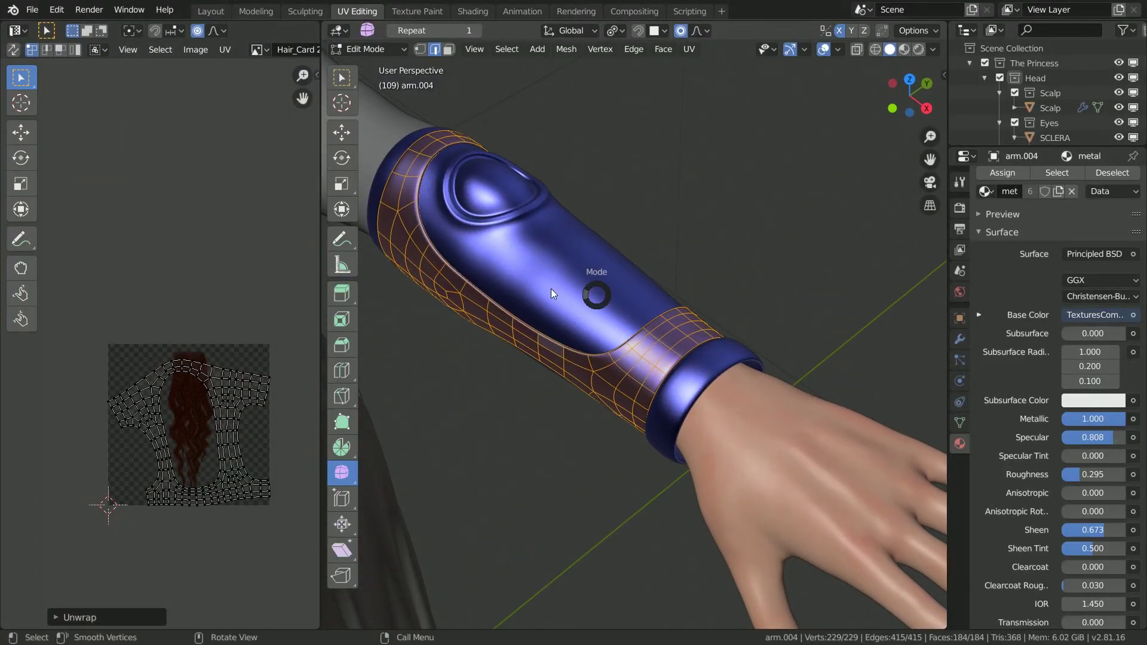
# - Switch to editing the main Arm bands mesh, mark a lengthwise seam along its underside and unwrap it
pyautogui.press('Tab')
pyautogui.click(533, 253)
pyautogui.press('Tab')
pyautogui.moveTo(750, 251); pyautogui.dragTo(554, 161, button='middle')
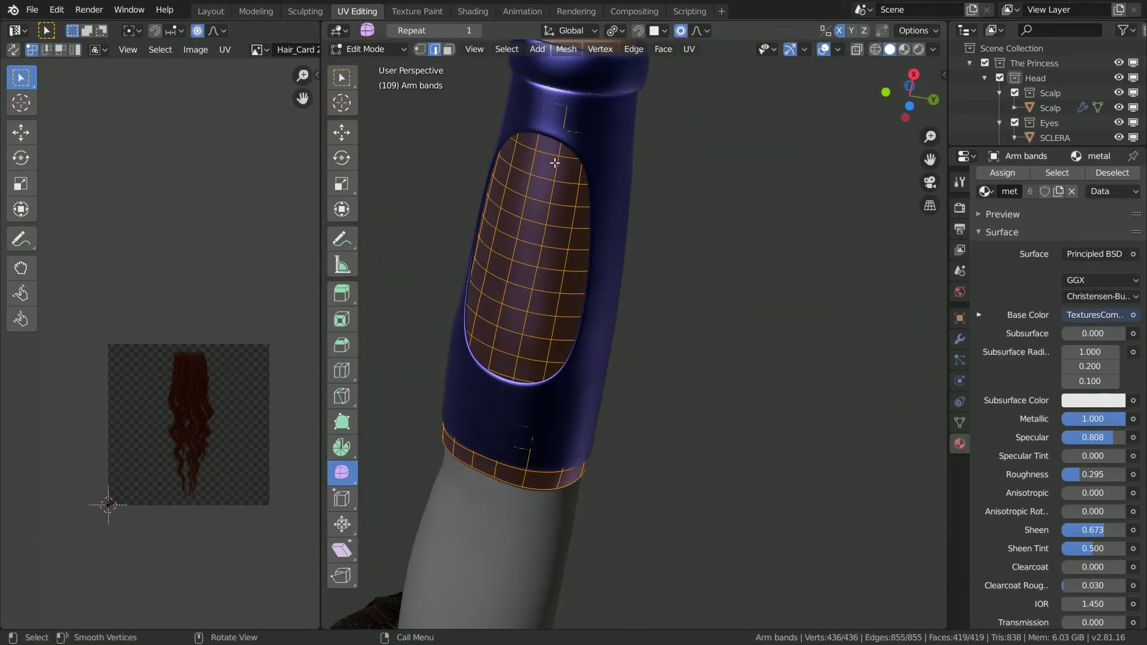
pyautogui.keyDown('alt'); pyautogui.click(556, 169); pyautogui.keyUp('alt')
pyautogui.rightClick(555, 168)
pyautogui.click(514, 350)
pyautogui.moveTo(624, 255); pyautogui.dragTo(653, 246, button='middle')
pyautogui.press('a')
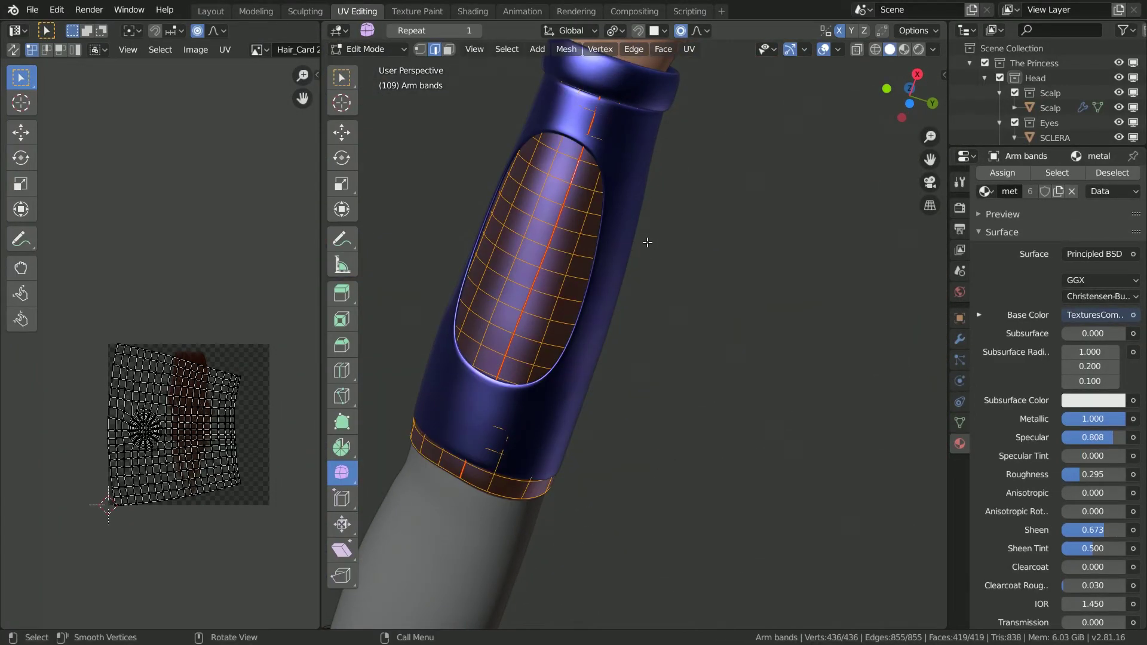
# - Mark ring seams on the round belt buckle, unwrap it and return to Object Mode
pyautogui.rightClick(523, 429)
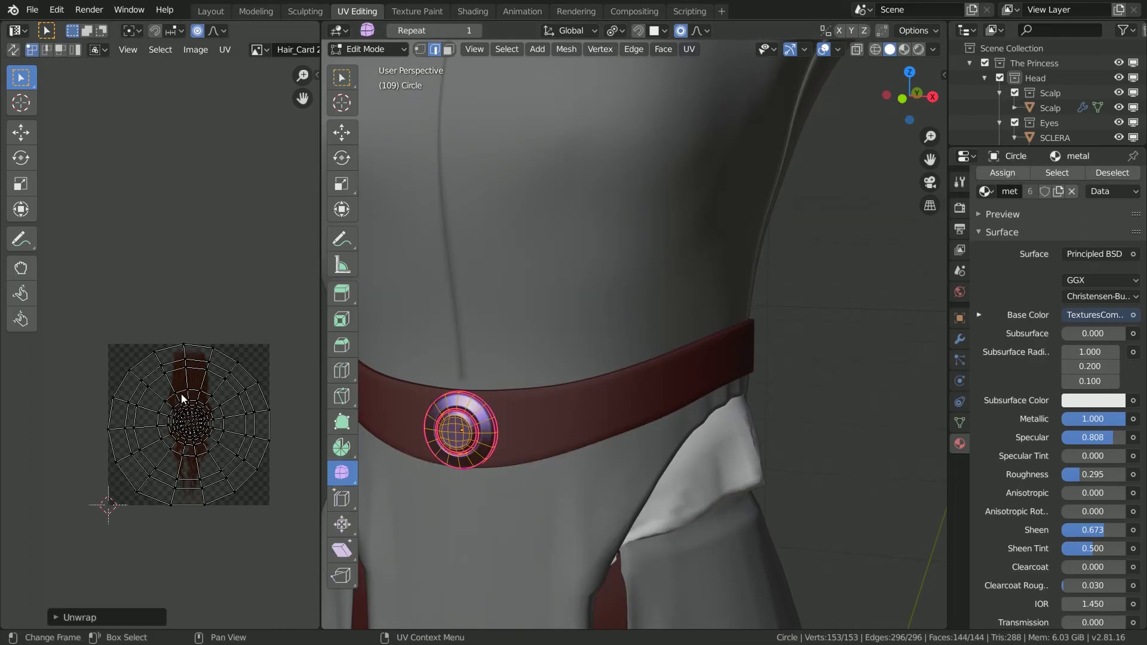
pyautogui.scroll(5, 182, 413)
pyautogui.scroll(-2, 205, 418)
pyautogui.press('Tab')
pyautogui.scroll(-6, 528, 372)
pyautogui.keyDown('shift'); pyautogui.moveTo(545, 192); pyautogui.dragTo(570, 351, button='middle'); pyautogui.keyUp('shift')
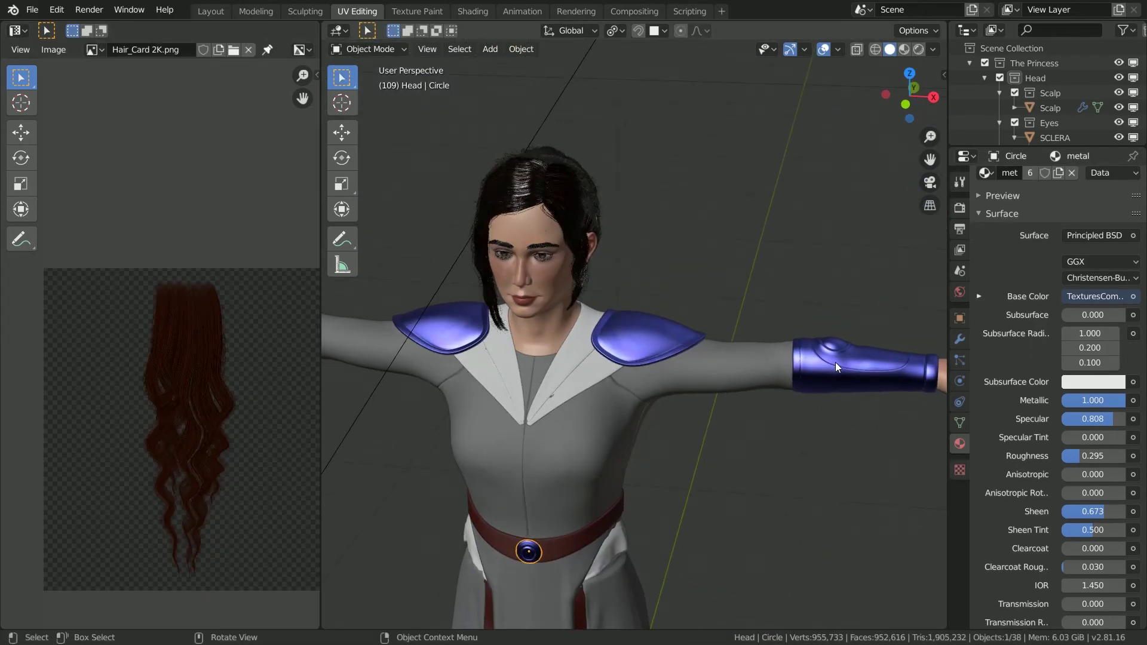
# - Mark a seam on the remaining armband part and unwrap its whole mesh
pyautogui.keyDown('shift'); pyautogui.moveTo(872, 366); pyautogui.dragTo(724, 360, button='middle'); pyautogui.keyUp('shift')
pyautogui.scroll(6, 724, 361)
pyautogui.scroll(-2, 724, 361)
pyautogui.scroll(4, 639, 359)
pyautogui.keyDown('shift'); pyautogui.moveTo(854, 373); pyautogui.dragTo(586, 187, button='middle'); pyautogui.keyUp('shift')
pyautogui.click(619, 367)
pyautogui.press('Tab')
pyautogui.press('u')
pyautogui.click(623, 414)
pyautogui.rightClick(633, 435)
pyautogui.click(632, 434)
pyautogui.press('a')
pyautogui.scroll(-2, 202, 335)
# - Leave mesh editing and examine the armbands' normal-mapped surface from several sides
pyautogui.scroll(-6, 543, 370)
pyautogui.keyDown('shift'); pyautogui.moveTo(559, 421); pyautogui.dragTo(679, 292, button='middle'); pyautogui.keyUp('shift')
pyautogui.hotkey('ctrl', 'Tab')
pyautogui.click(489, 305)
pyautogui.moveTo(488, 306); pyautogui.dragTo(508, 367, button='middle')
pyautogui.keyDown('shift'); pyautogui.moveTo(507, 368); pyautogui.dragTo(679, 243, button='middle'); pyautogui.keyUp('shift')
pyautogui.click(649, 372)
pyautogui.scroll(3, 650, 373)
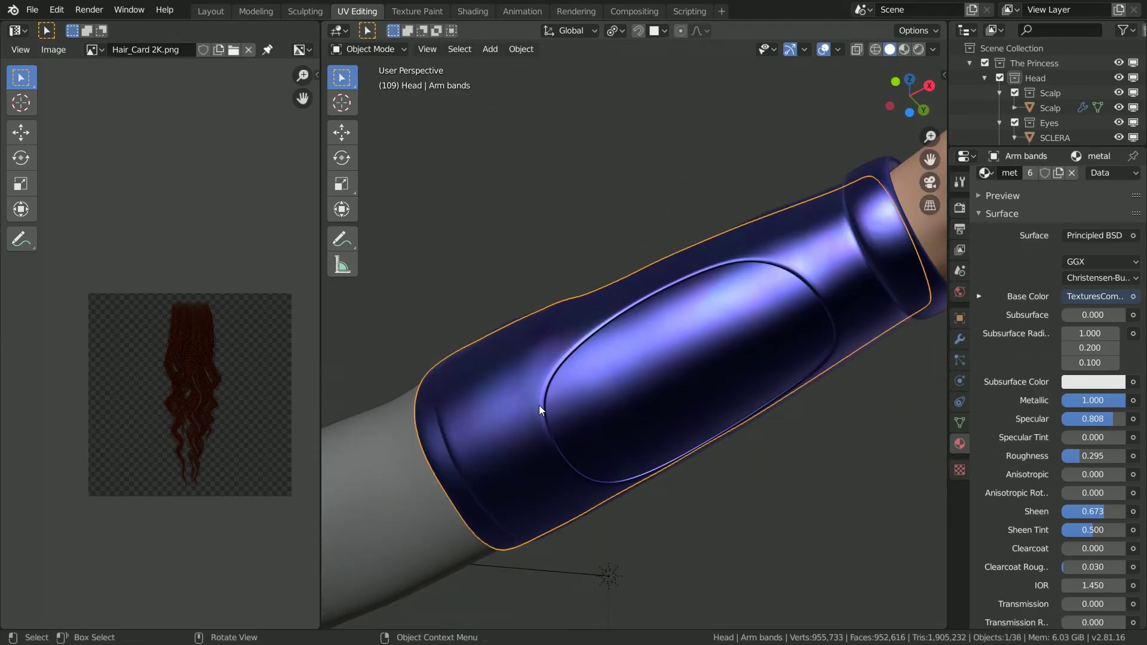
pyautogui.click(622, 380)
pyautogui.scroll(-5, 620, 377)
pyautogui.moveTo(556, 308); pyautogui.dragTo(573, 397, button='middle')
pyautogui.keyDown('shift'); pyautogui.moveTo(573, 397); pyautogui.dragTo(635, 325, button='middle'); pyautogui.keyUp('shift')
pyautogui.scroll(-2, 645, 322)
pyautogui.scroll(3, 635, 321)
# - Adjust the 3D viewport's view settings and return to the Shading workspace
pyautogui.press('n')
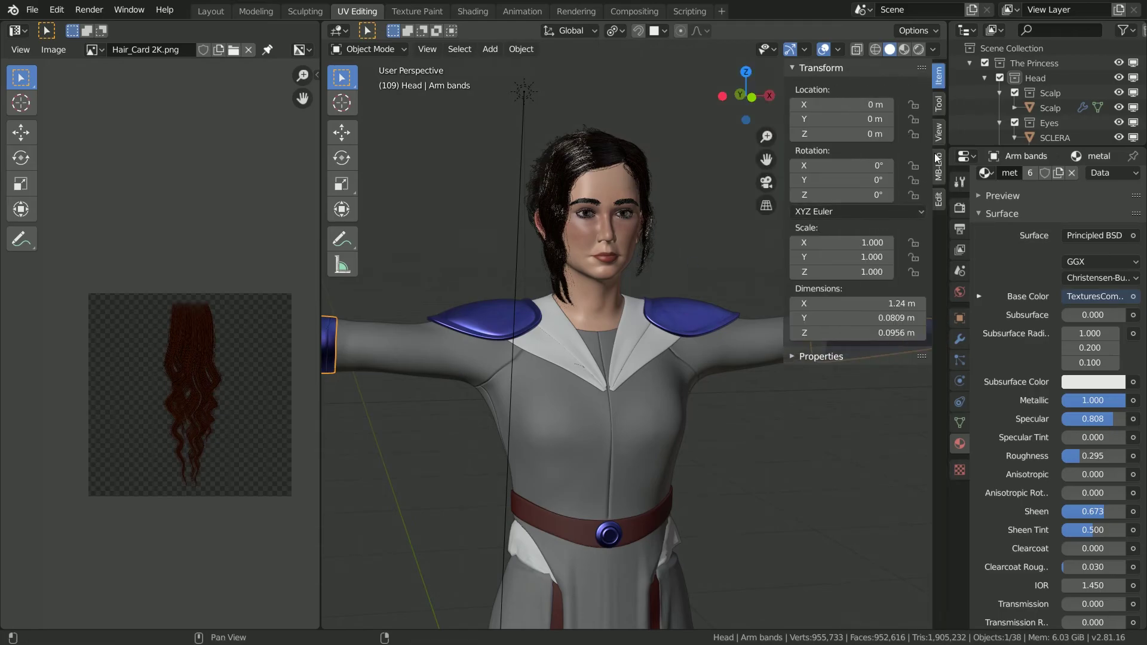
pyautogui.click(938, 131)
pyautogui.press('BackSpace')
pyautogui.press('Return')
pyautogui.scroll(-3, 633, 264)
pyautogui.scroll(3, 636, 264)
pyautogui.moveTo(636, 264); pyautogui.dragTo(568, 263, button='middle')
pyautogui.click(211, 12)
pyautogui.click(472, 11)
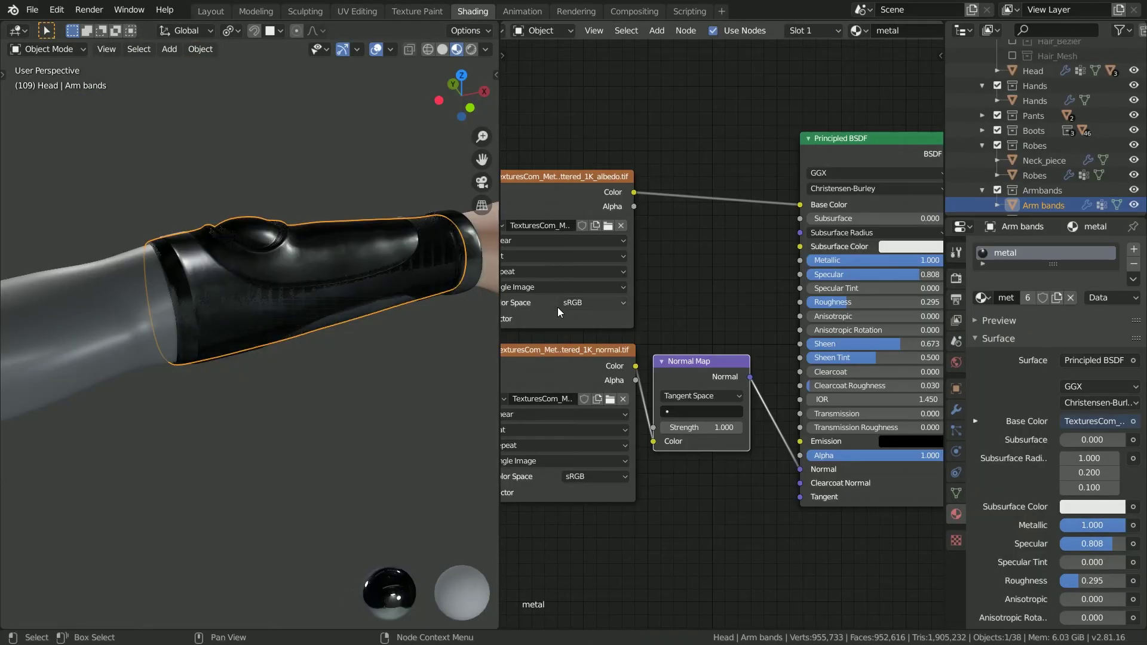
# - Try Normal Map strengths of 0.5 and 0.9 on the metal material and put the strength back to 1.0
pyautogui.moveTo(702, 427); pyautogui.dragTo(708, 428)
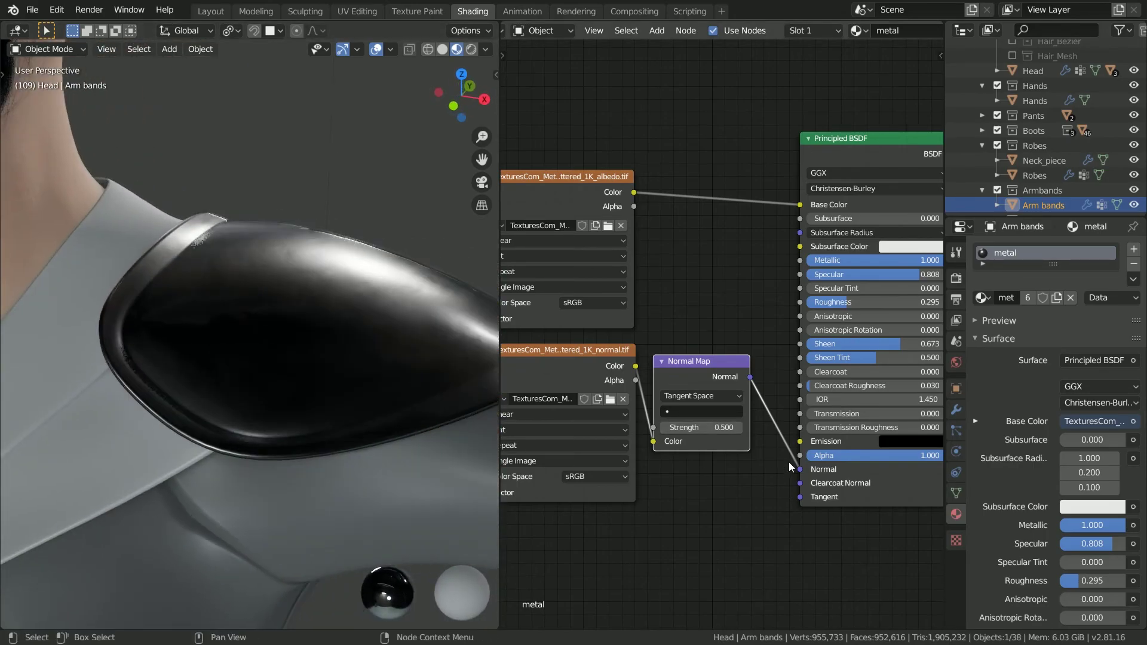
pyautogui.moveTo(733, 427)
pyautogui.mouseDown()
pyautogui.moveTo(752, 427)
pyautogui.moveTo(723, 427)
pyautogui.moveTo(747, 427)
pyautogui.mouseUp()
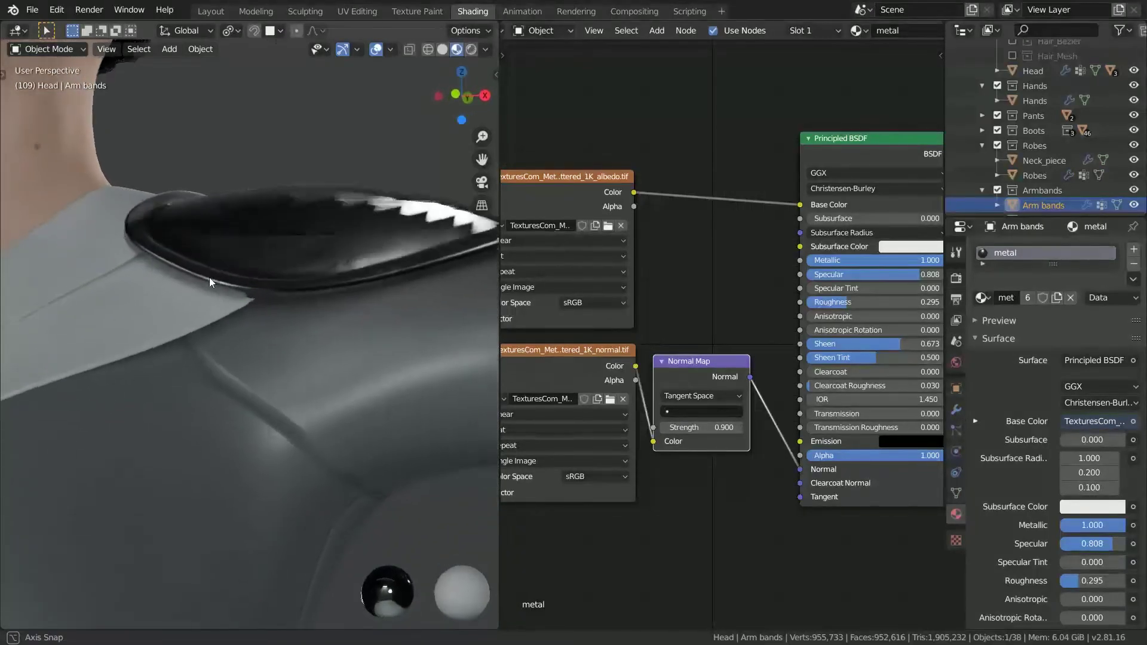
pyautogui.moveTo(699, 428); pyautogui.dragTo(711, 428)
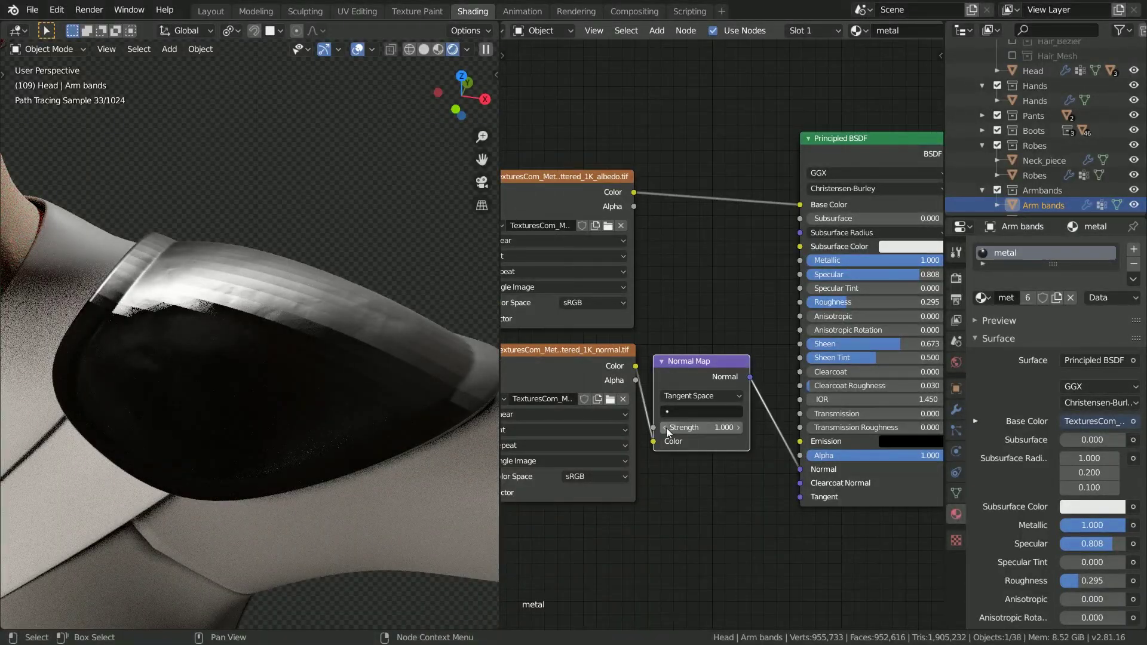
# - Set the normal texture's color space to Non-Color and switch the viewport to the camera view
pyautogui.scroll(-2, 666, 437)
pyautogui.click(623, 466)
pyautogui.click(633, 511)
pyautogui.moveTo(147, 283); pyautogui.dragTo(184, 259, button='middle')
pyautogui.scroll(-5, 179, 211)
pyautogui.press('KP_0')
pyautogui.scroll(-2, 626, 383)
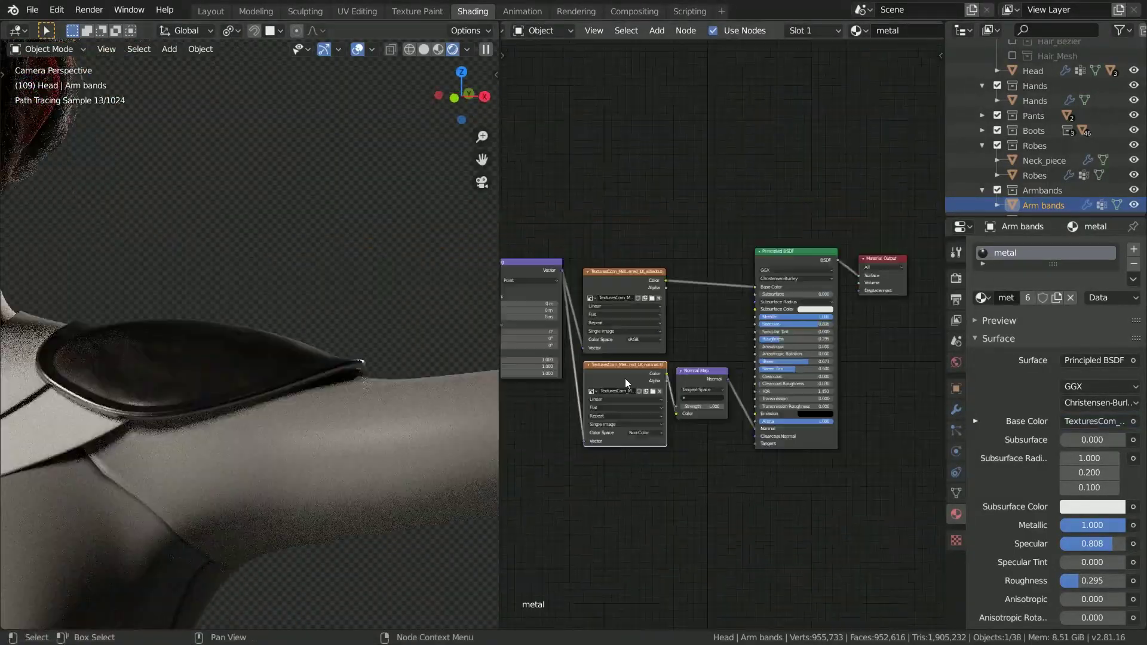
# - Duplicate the normal texture node and space out the nodes so the copy sits between the albedo and normal textures
pyautogui.moveTo(696, 378); pyautogui.dragTo(691, 405)
pyautogui.hotkey('shift', 'd')
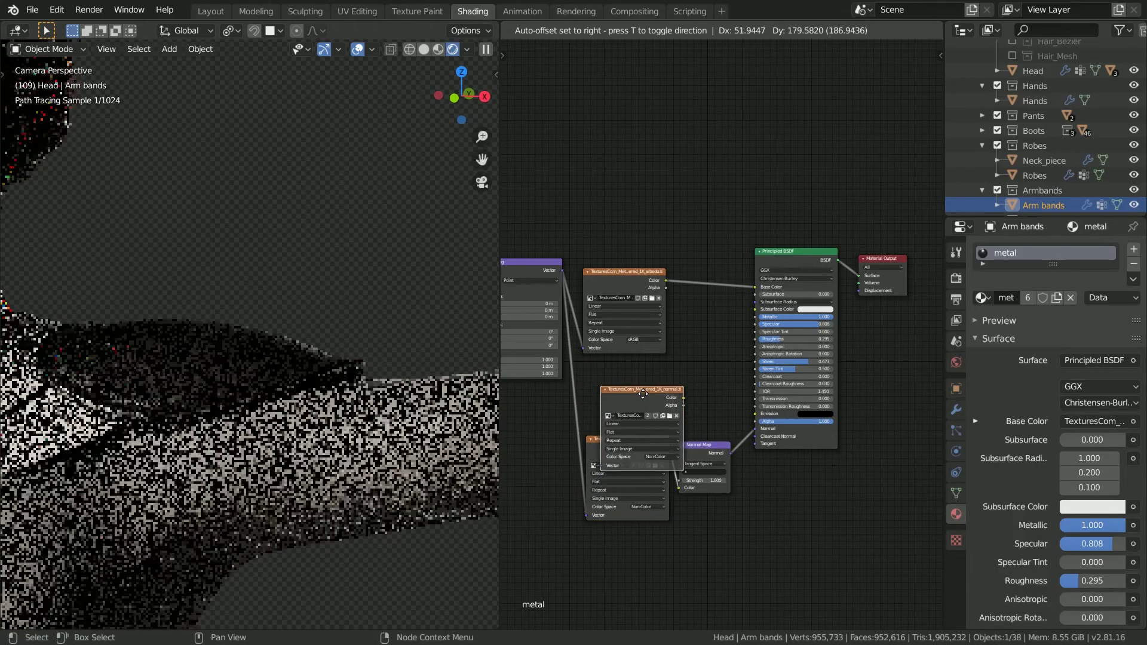
pyautogui.click(634, 446)
pyautogui.moveTo(695, 453); pyautogui.dragTo(691, 476)
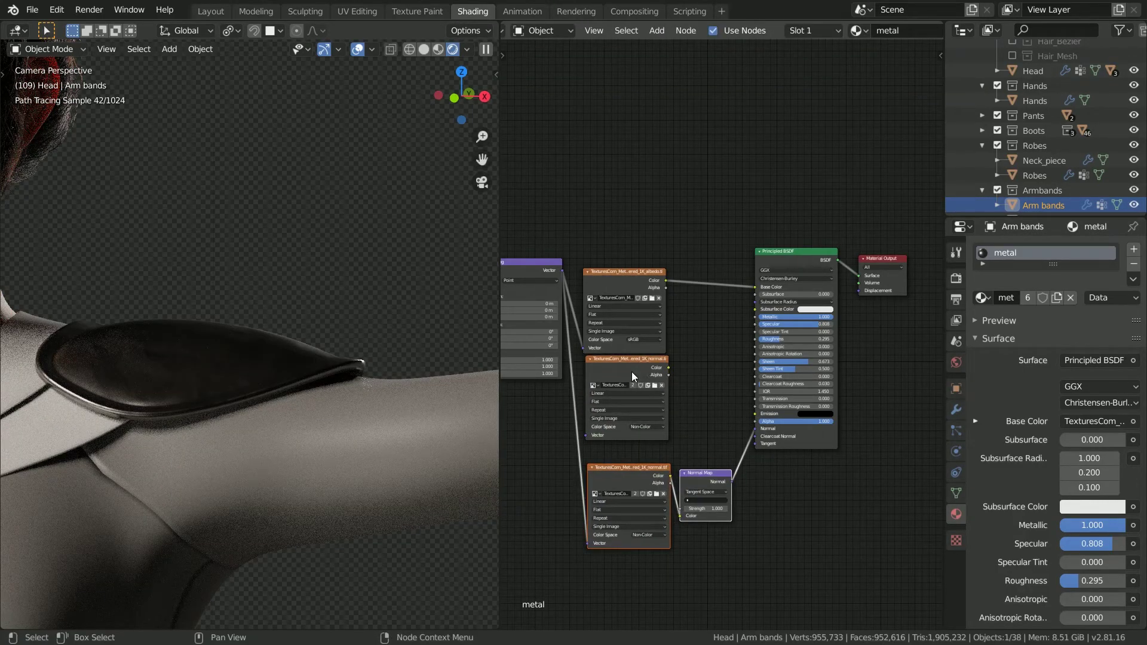
pyautogui.moveTo(612, 287); pyautogui.dragTo(608, 156)
pyautogui.moveTo(617, 383); pyautogui.dragTo(619, 300)
pyautogui.scroll(1, 563, 272)
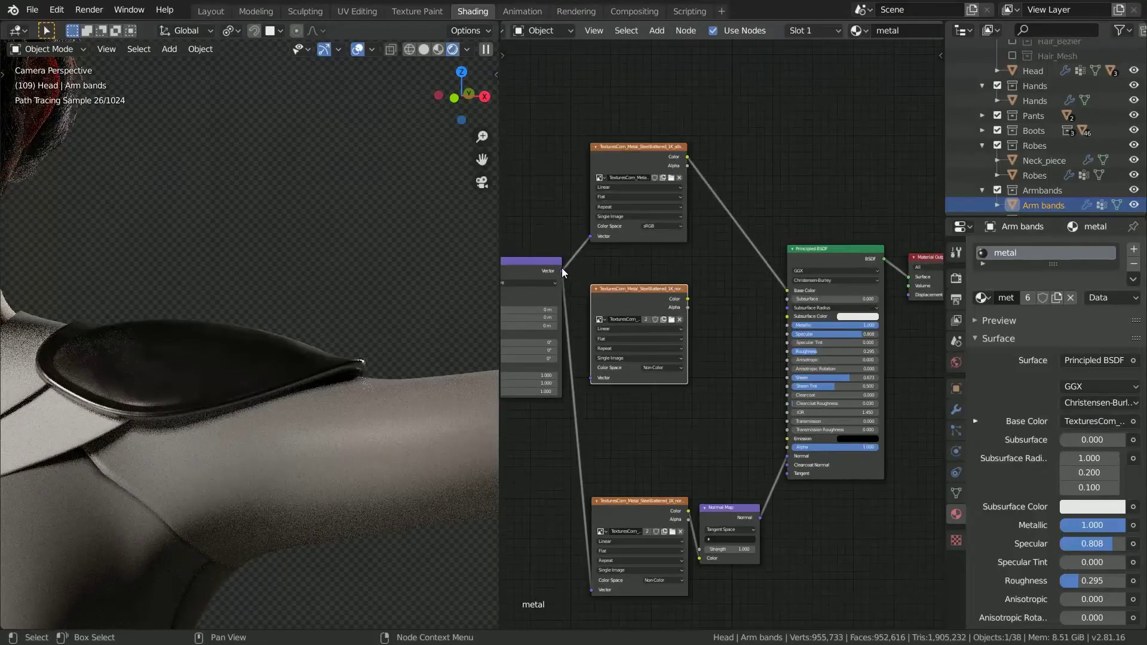
# - Load the battered steel metallic map into the copied node and connect it to the Mapping vector and the Principled BSDF's Metallic input
pyautogui.scroll(2, 602, 382)
pyautogui.click(705, 297)
pyautogui.doubleClick(586, 159)
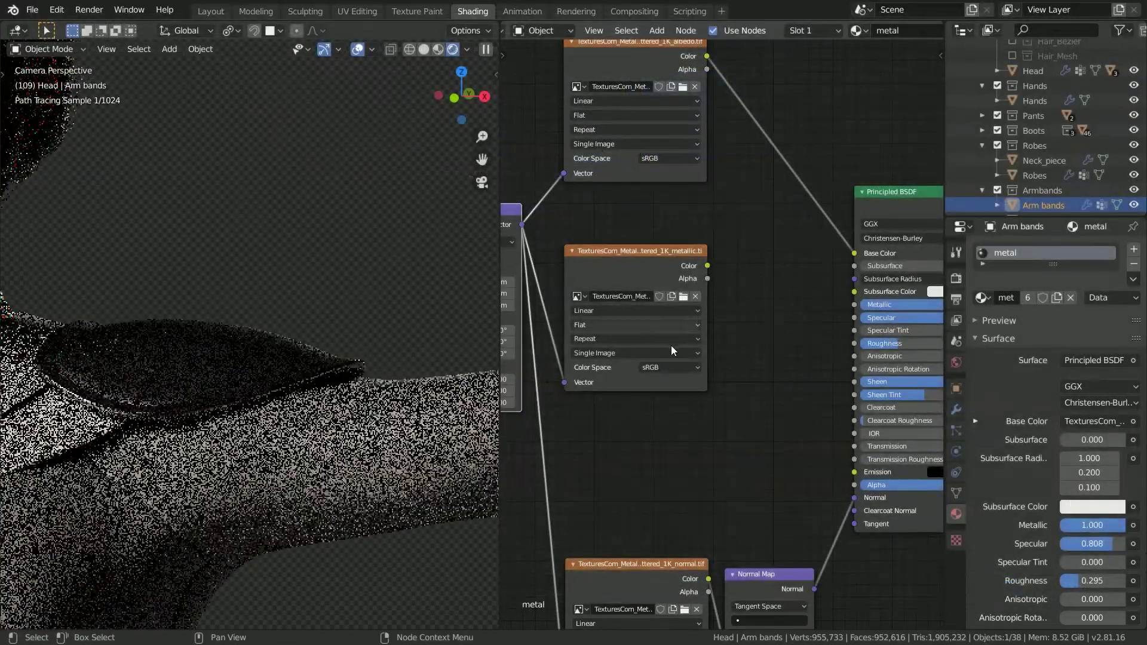
pyautogui.moveTo(854, 305); pyautogui.dragTo(854, 306)
pyautogui.moveTo(657, 268); pyautogui.dragTo(656, 226)
# - Duplicate the metallic texture node, place the copy below it and set the image's color space to Non-Color
pyautogui.scroll(-3, 656, 243)
pyautogui.hotkey('shift', 'd')
pyautogui.click(644, 383)
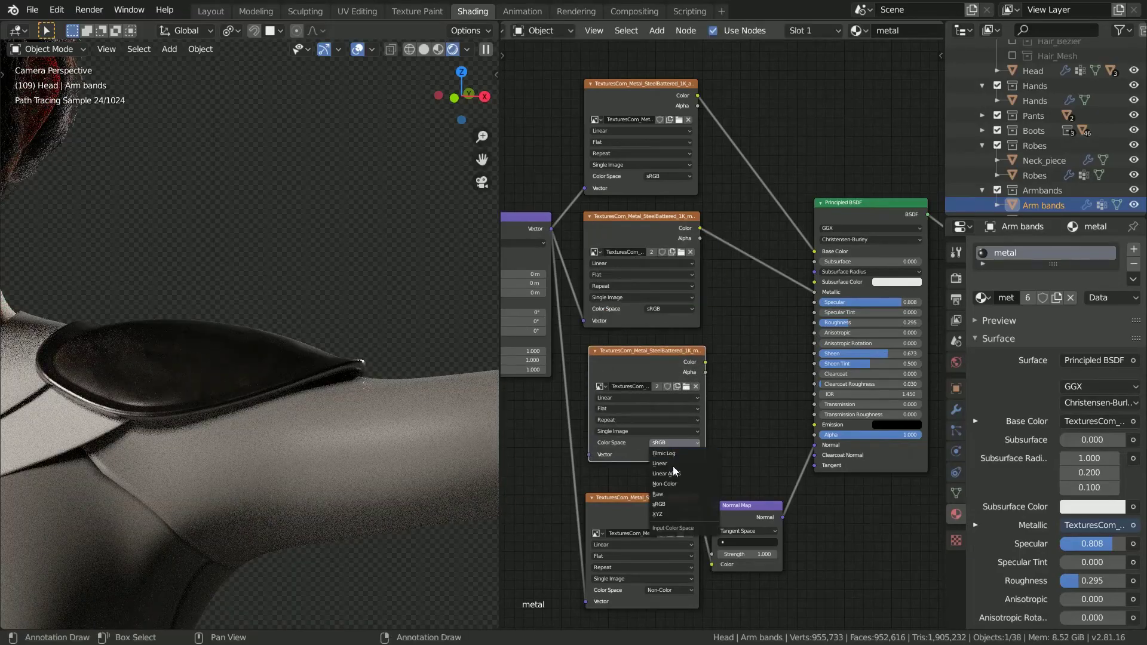
pyautogui.click(672, 484)
# - Load the battered steel roughness map into the new copy as Non-Color and connect it to the Principled BSDF's Roughness input
pyautogui.scroll(3, 678, 389)
pyautogui.click(687, 386)
pyautogui.doubleClick(793, 98)
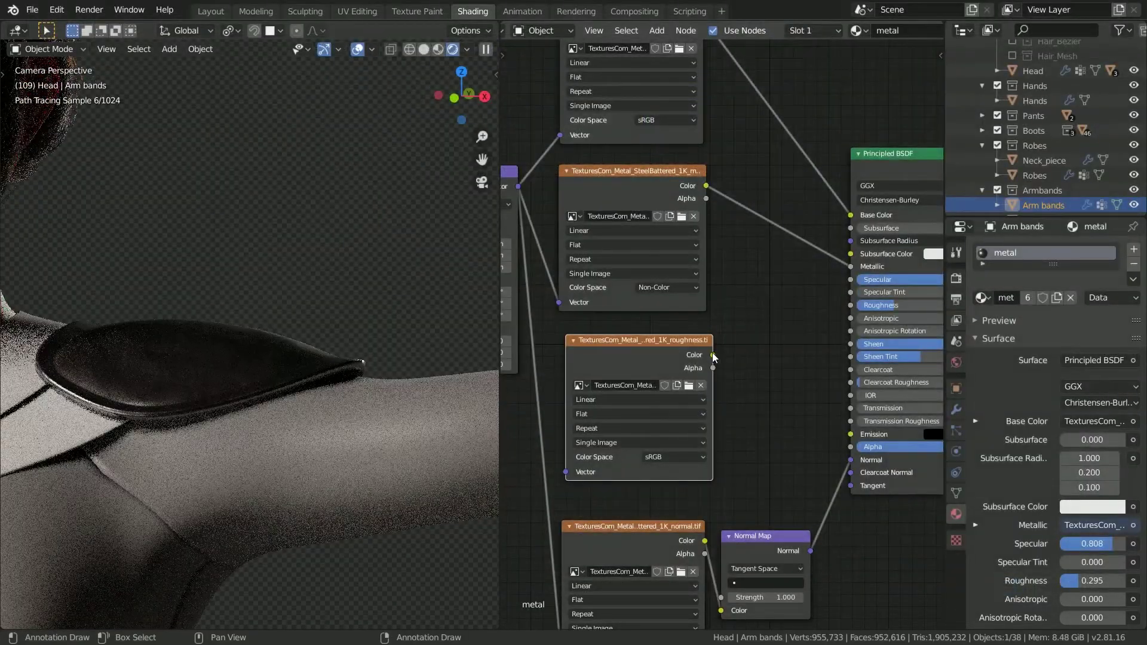
pyautogui.click(660, 509)
pyautogui.moveTo(713, 355); pyautogui.dragTo(850, 305)
pyautogui.moveTo(597, 355); pyautogui.dragTo(592, 351)
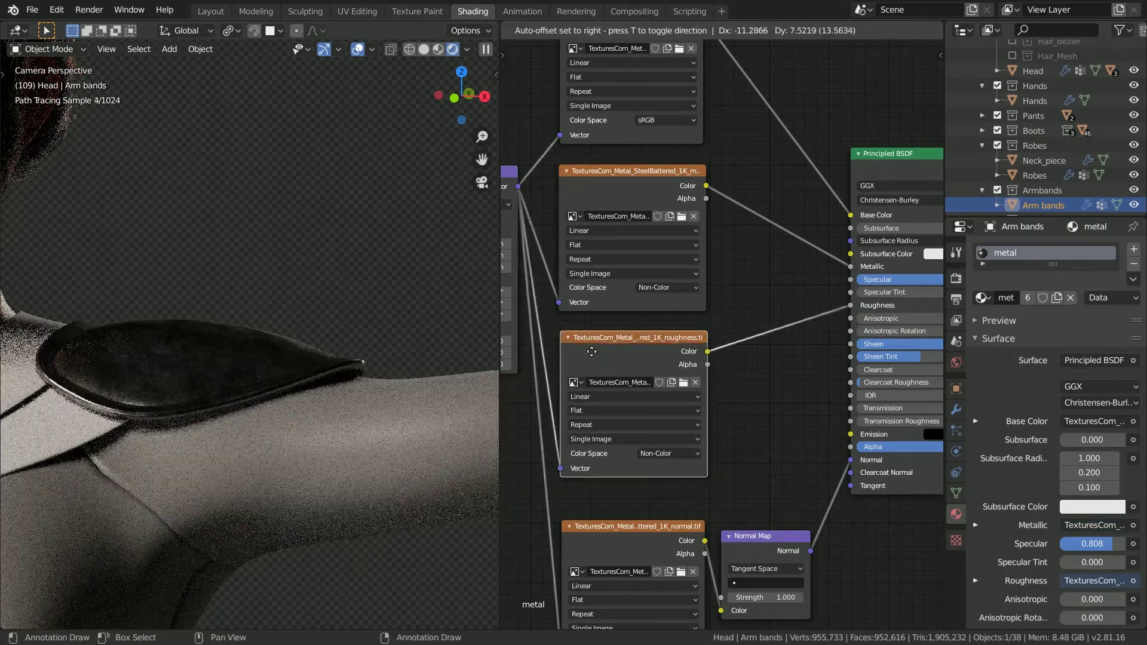
# - Tidy the metal material's node layout by closing up the texture nodes and lowering the Mapping and Texture Coordinate nodes
pyautogui.moveTo(599, 190); pyautogui.dragTo(599, 188)
pyautogui.moveTo(617, 534); pyautogui.dragTo(615, 506)
pyautogui.moveTo(740, 540); pyautogui.dragTo(741, 511)
pyautogui.scroll(-9, 750, 442)
pyautogui.moveTo(639, 267); pyautogui.dragTo(708, 273, button='middle')
pyautogui.scroll(3, 669, 274)
pyautogui.moveTo(630, 271); pyautogui.dragTo(617, 351)
pyautogui.moveTo(548, 305); pyautogui.dragTo(548, 364)
# - Add an image texture setup with Mapping and Texture Coordinate nodes to the Base Color of the robe.001 material
pyautogui.moveTo(722, 365); pyautogui.dragTo(502, 257, button='middle')
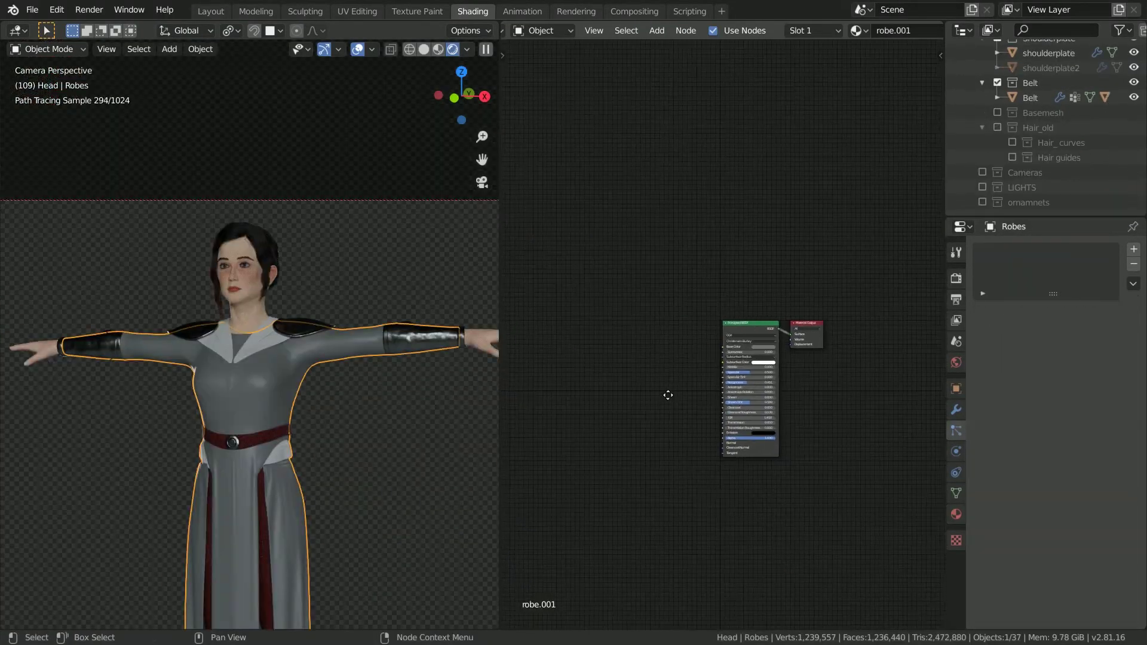
pyautogui.scroll(1, 711, 353)
pyautogui.hotkey('ctrl', 't')
pyautogui.press('g')
pyautogui.click(602, 242)
pyautogui.moveTo(643, 394); pyautogui.dragTo(772, 405, button='middle')
pyautogui.scroll(4, 772, 405)
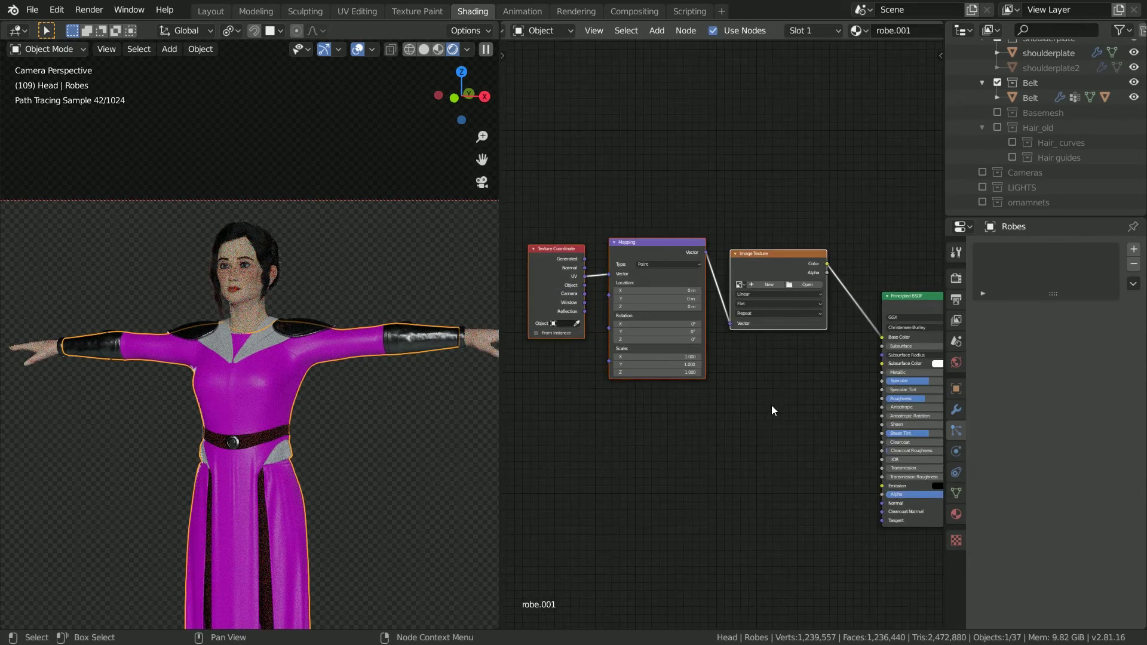
# - Load Fabric19_col.jpg into the robe's image texture and preview its color on the model
pyautogui.click(801, 284)
pyautogui.doubleClick(257, 120)
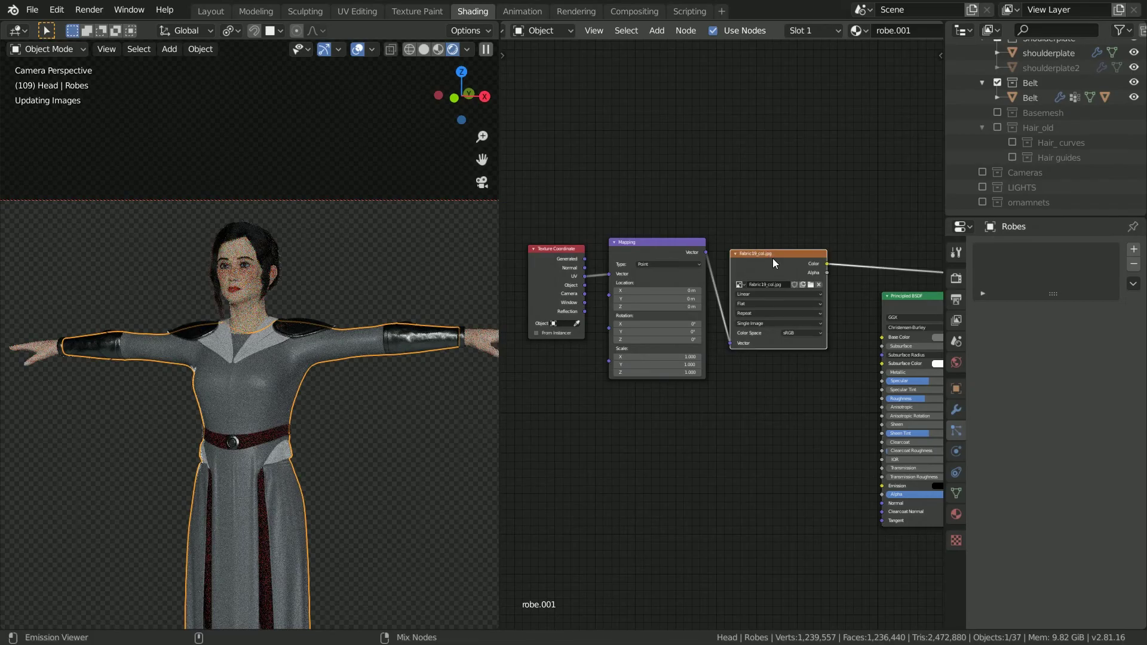
pyautogui.scroll(6, 267, 382)
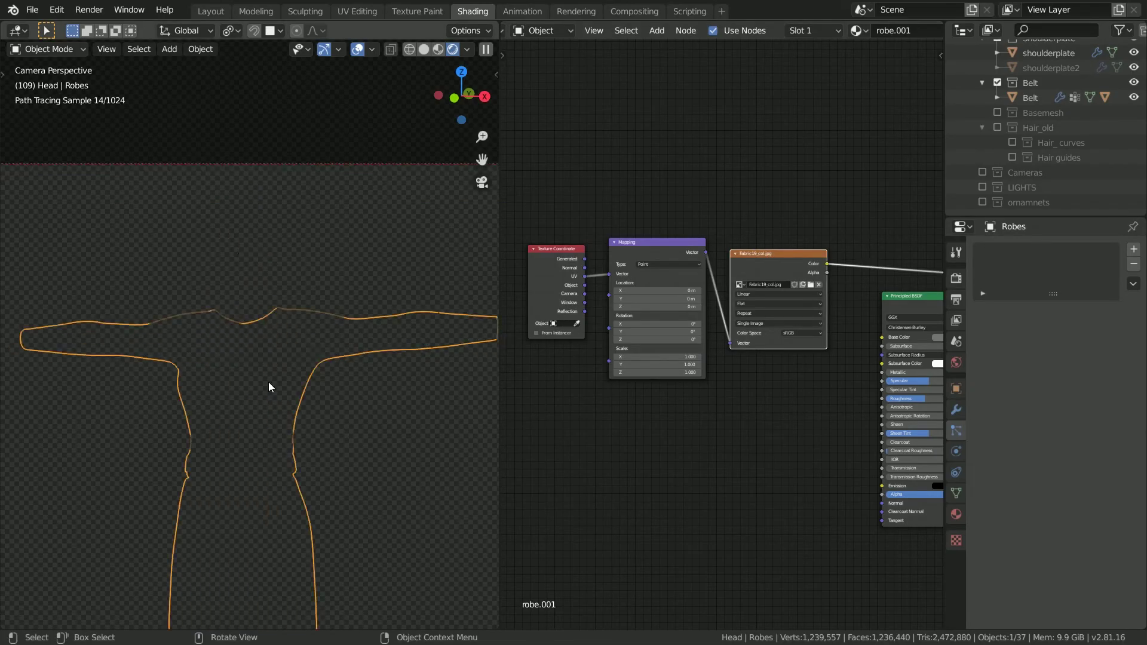
pyautogui.scroll(-3, 265, 380)
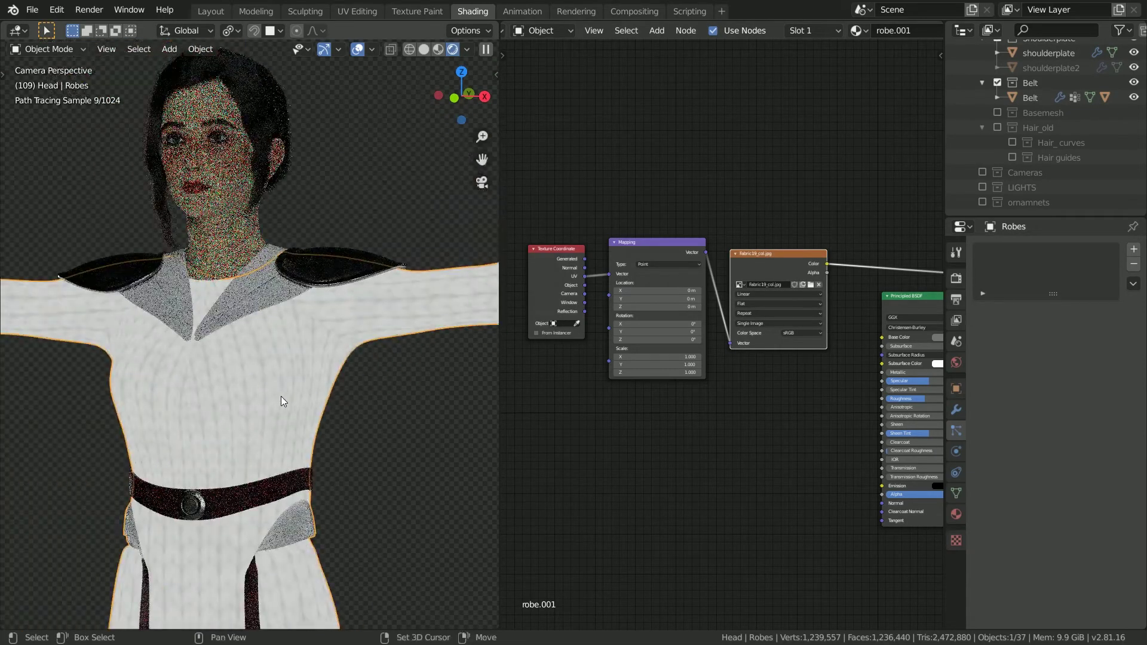
pyautogui.keyDown('shift'); pyautogui.moveTo(281, 396); pyautogui.dragTo(276, 340, button='middle'); pyautogui.keyUp('shift')
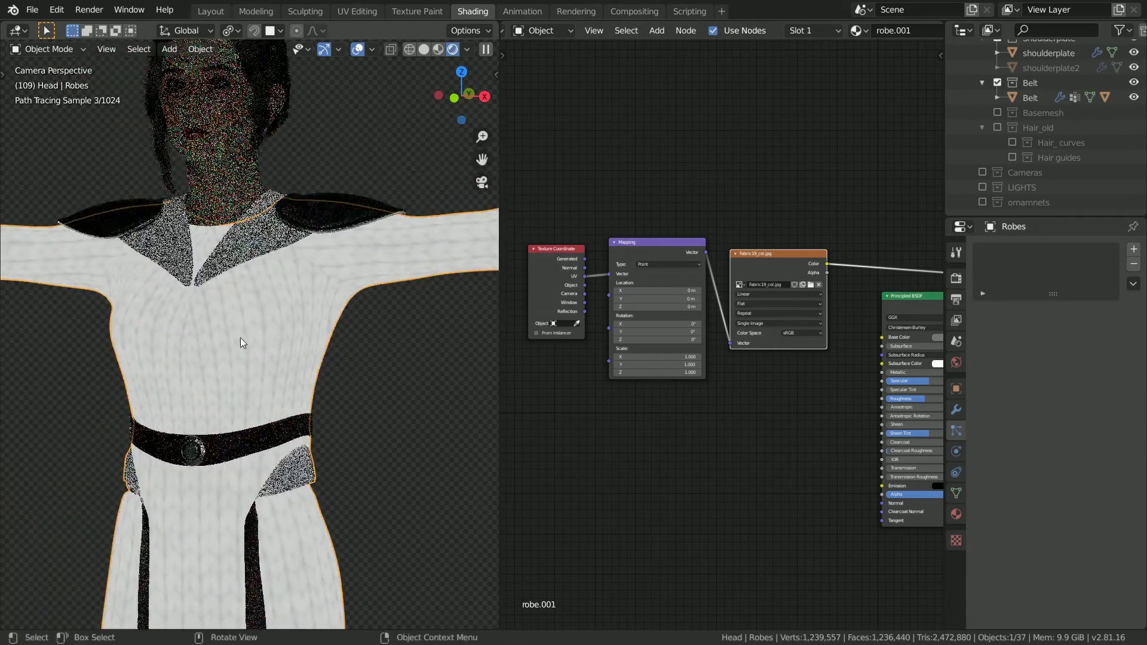
# - Set the Mapping node's scale to 5 on all three axes for the robe fabric and inspect the weave size
pyautogui.scroll(2, 241, 338)
pyautogui.scroll(5, 615, 342)
pyautogui.moveTo(703, 382); pyautogui.dragTo(703, 406)
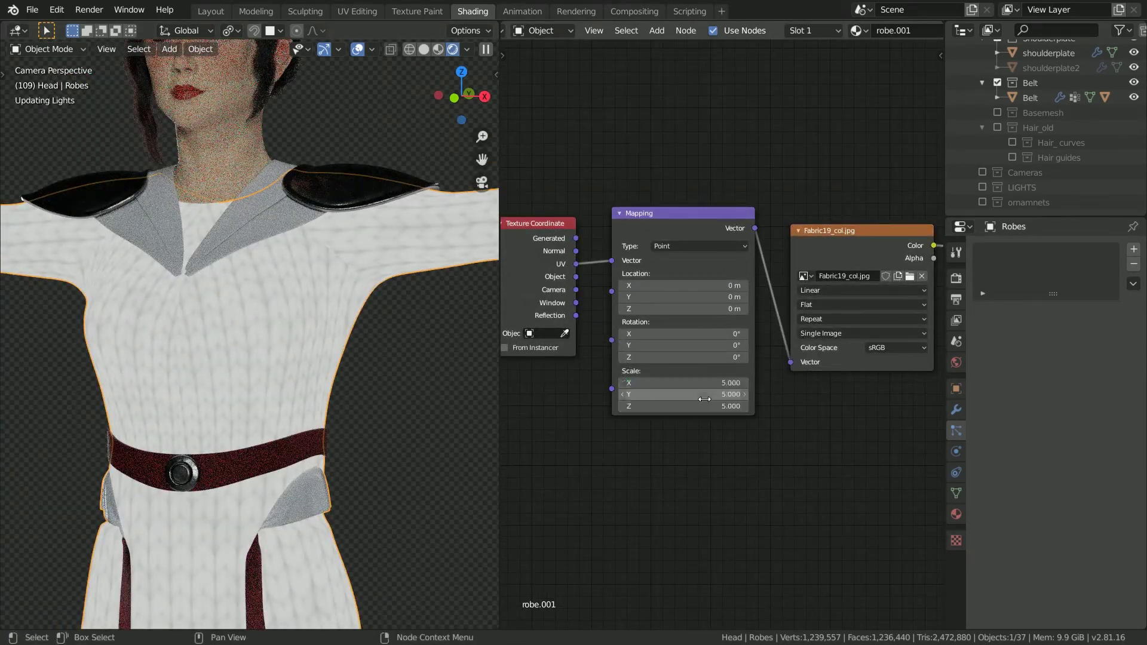
pyautogui.scroll(6, 355, 239)
pyautogui.scroll(-3, 355, 239)
# - Set the Mapping node's scale to 10 on all three axes and check the finer weave on the robe
pyautogui.moveTo(689, 382); pyautogui.dragTo(689, 406)
pyautogui.write('10')
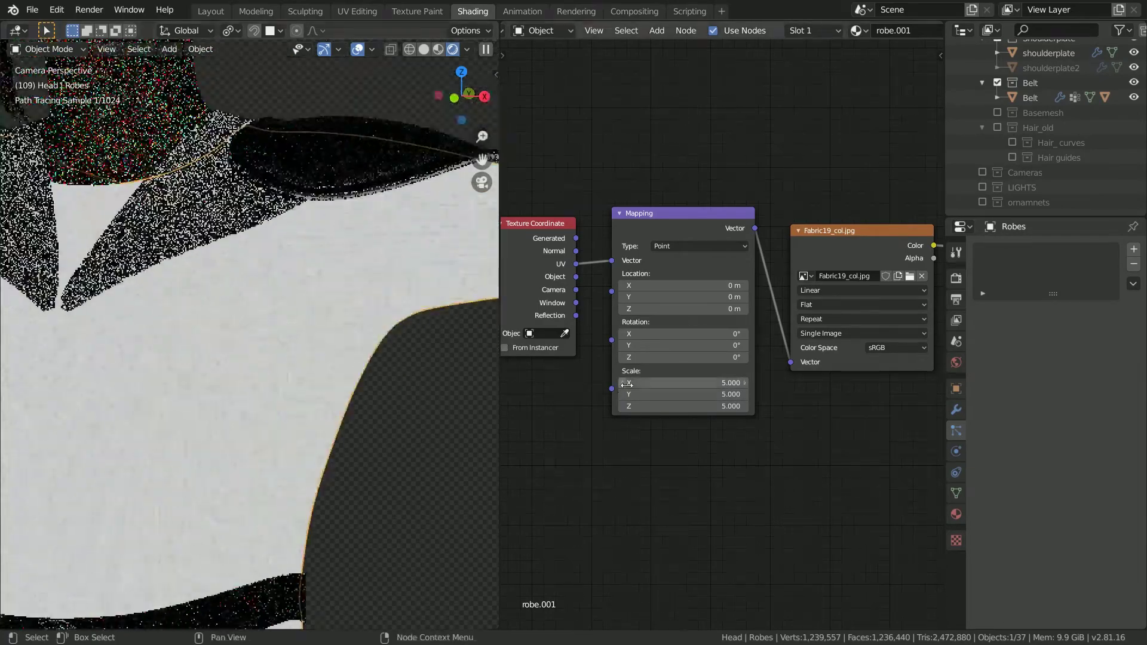
pyautogui.press('Return')
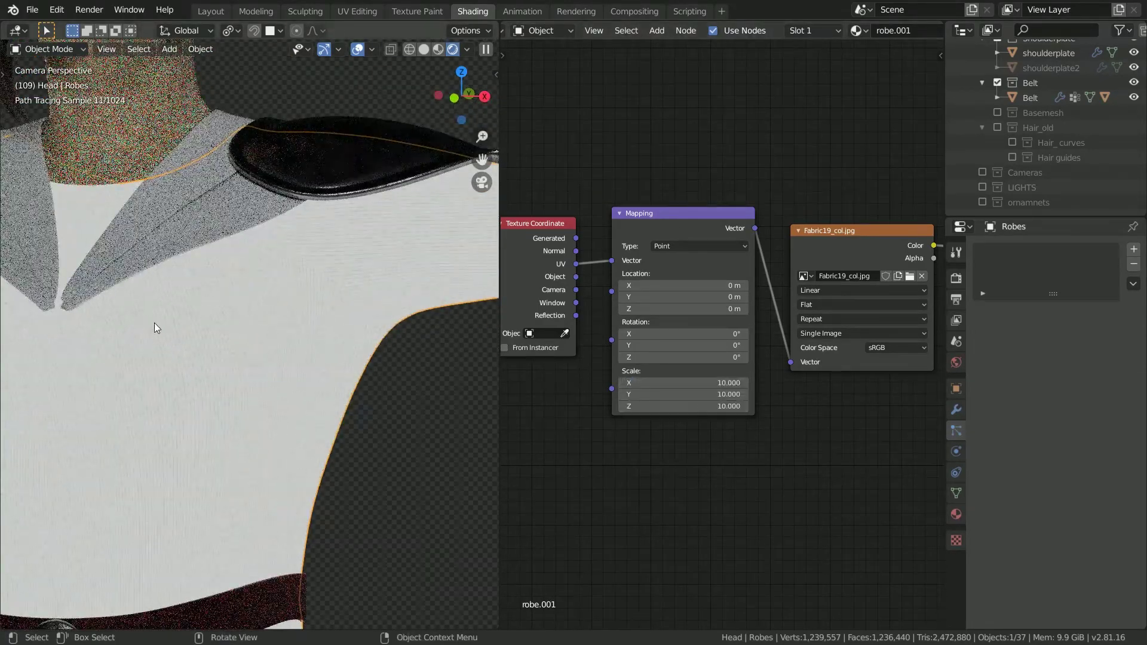
pyautogui.scroll(3, 76, 185)
pyautogui.scroll(-5, 75, 212)
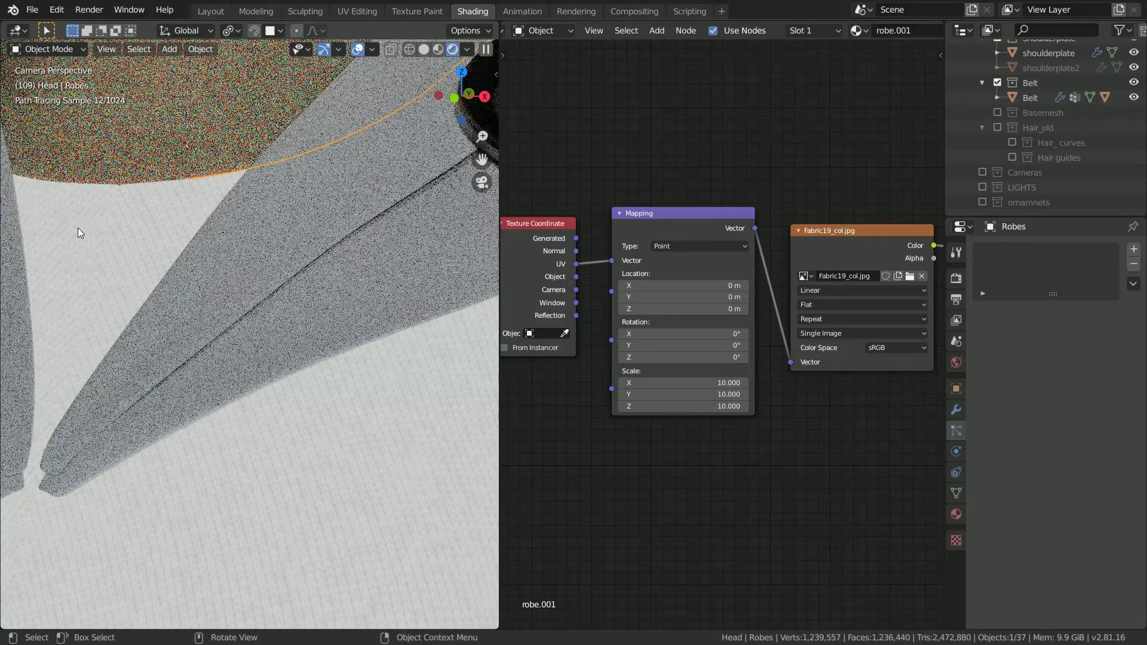
# - Connect the Fabric19_col.jpg color to the Principled BSDF's Base Color and view the shaded robe on the whole figure
pyautogui.moveTo(705, 471); pyautogui.dragTo(517, 473, button='middle')
pyautogui.scroll(1, 747, 263)
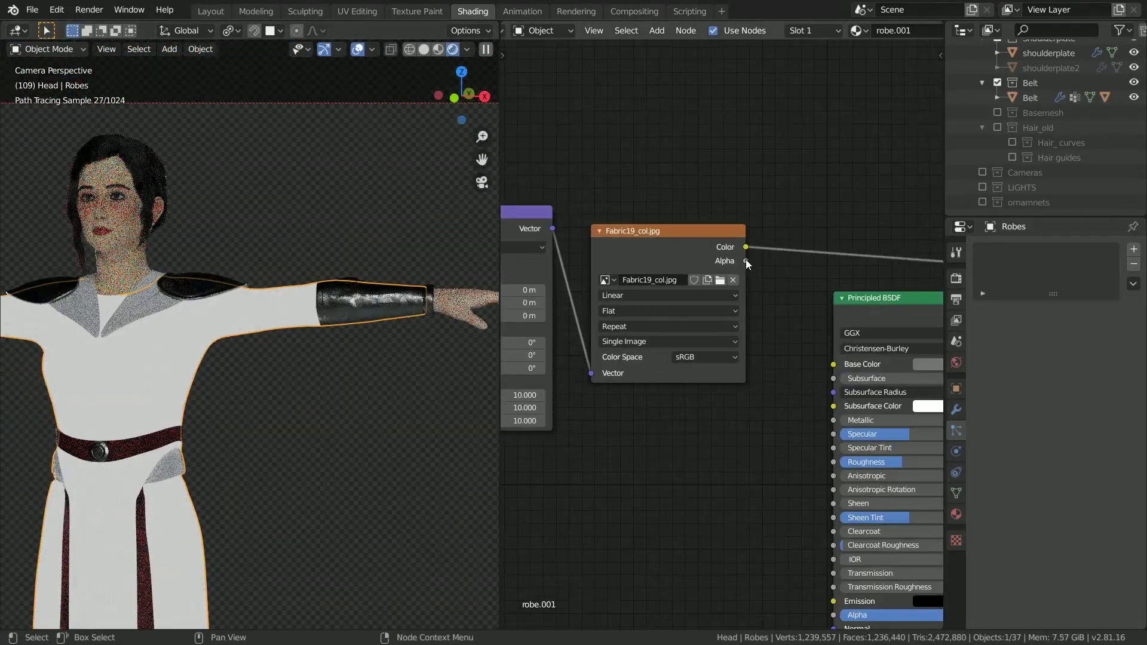
pyautogui.moveTo(838, 374); pyautogui.dragTo(836, 370)
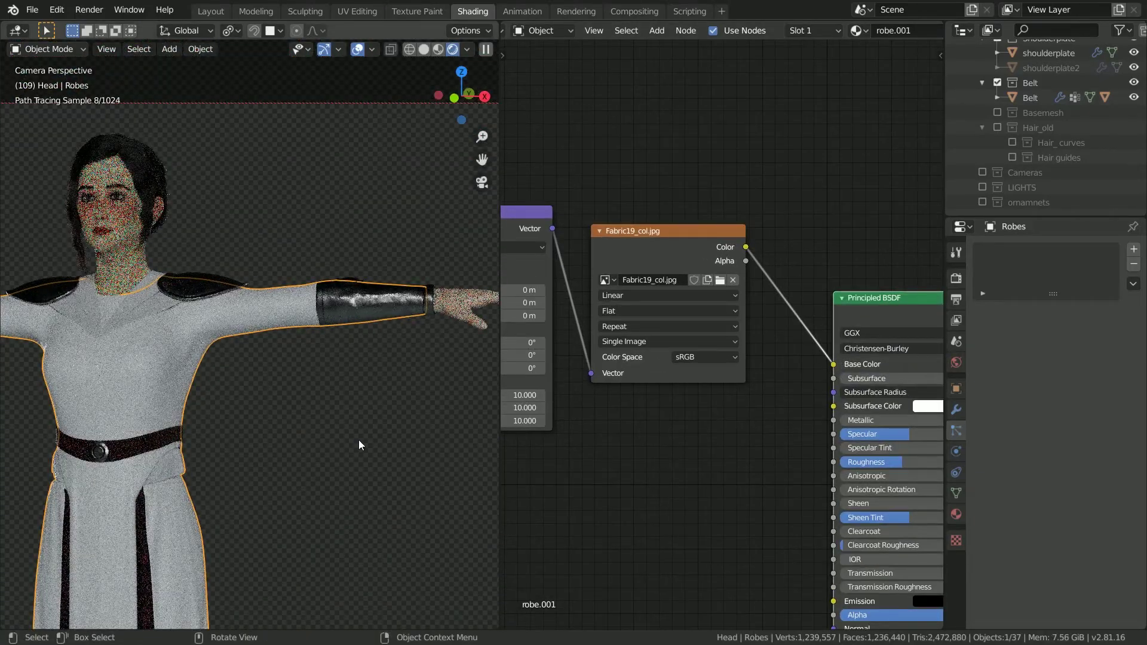
pyautogui.scroll(-2, 170, 353)
pyautogui.keyDown('shift'); pyautogui.moveTo(169, 353); pyautogui.dragTo(218, 381, button='middle'); pyautogui.keyUp('shift')
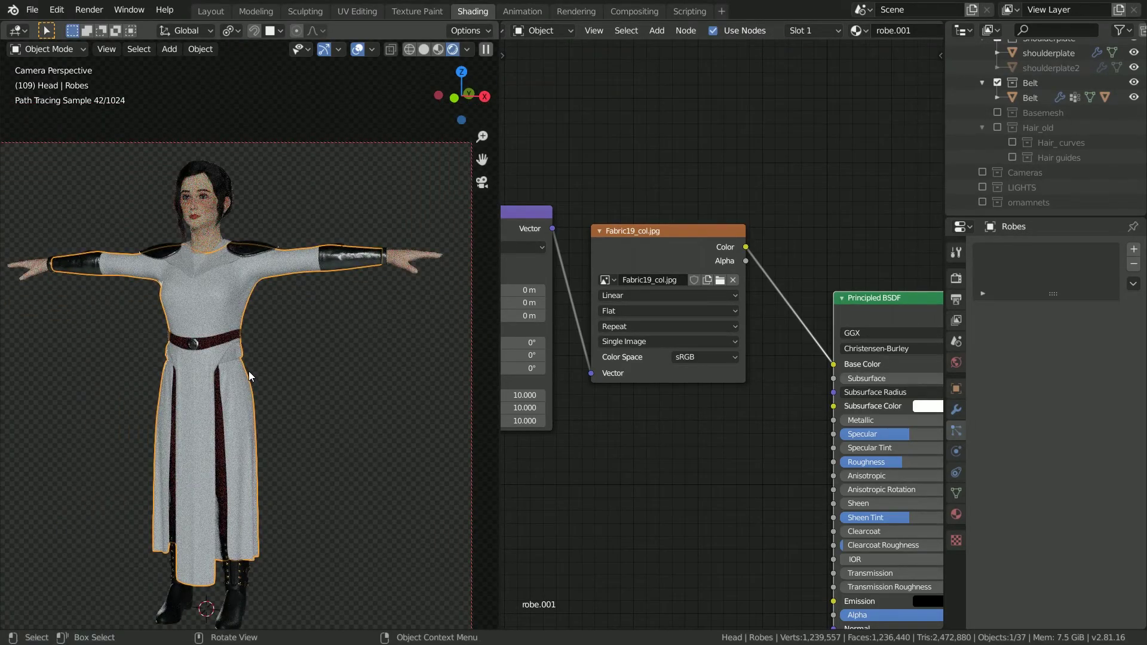
pyautogui.click(339, 346)
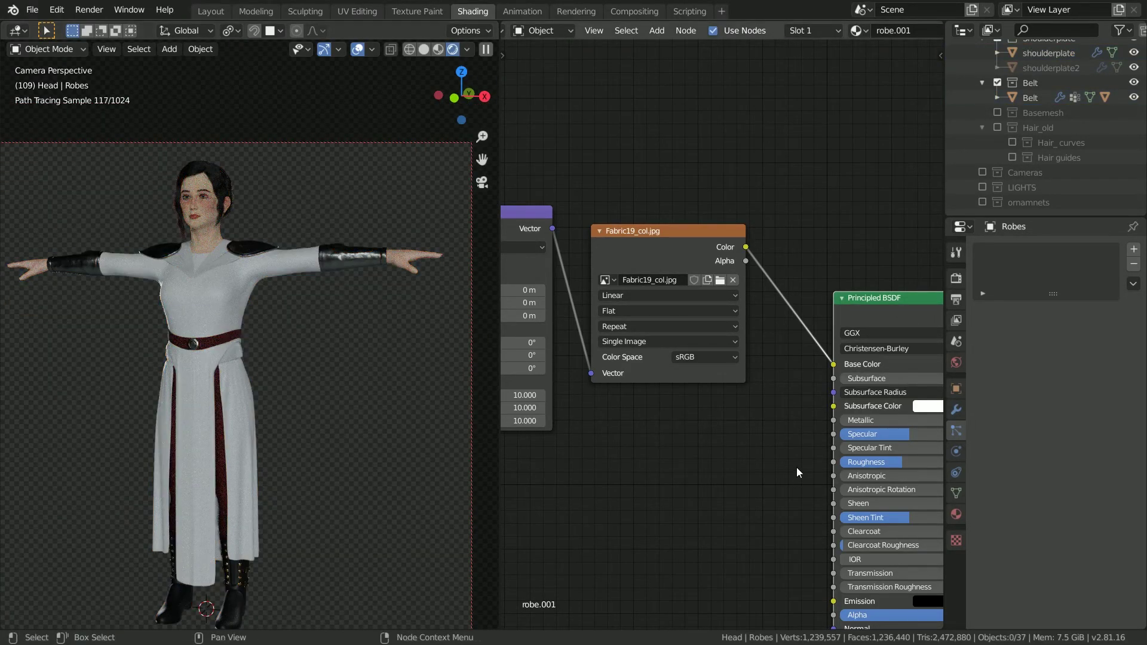
# - Duplicate the Fabric19_col.jpg texture node below the original and link the Mapping node's Vector to the copy
pyautogui.scroll(-3, 797, 469)
pyautogui.moveTo(797, 468); pyautogui.dragTo(779, 354, button='middle')
pyautogui.click(650, 172)
pyautogui.hotkey('shift', 'd')
pyautogui.click(653, 308)
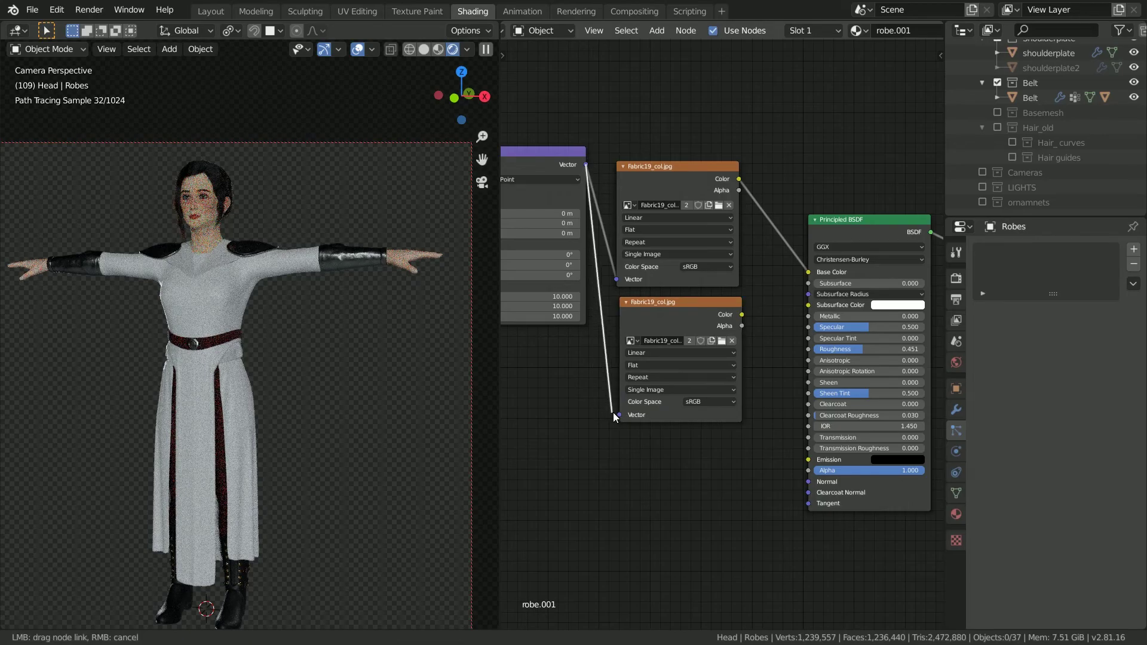
pyautogui.moveTo(614, 416); pyautogui.dragTo(618, 414)
# - Load Fabric19_nrm.jpg into the duplicated texture node and set its color space to Non-Color
pyautogui.scroll(2, 687, 391)
pyautogui.click(719, 338)
pyautogui.click(735, 326)
pyautogui.doubleClick(596, 114)
pyautogui.click(719, 408)
pyautogui.click(723, 469)
# - Add a Normal Map node and connect the Fabric19_nrm.jpg texture through it to the Principled BSDF's Normal input
pyautogui.hotkey('shift', 'a')
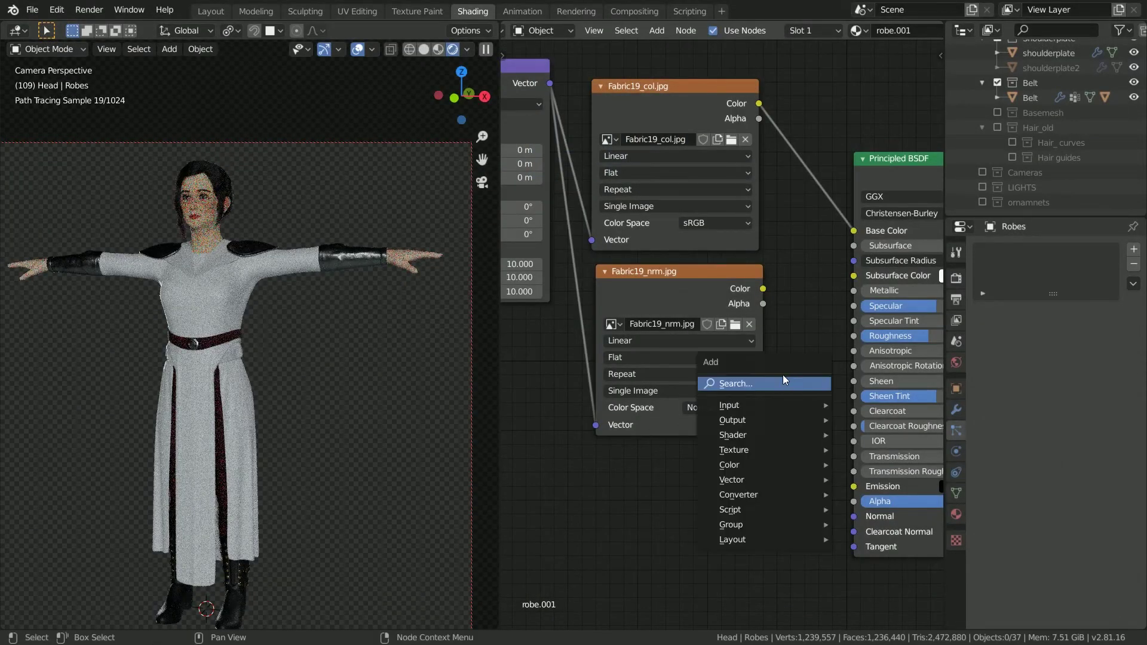
pyautogui.click(784, 382)
pyautogui.write('no')
pyautogui.click(797, 416)
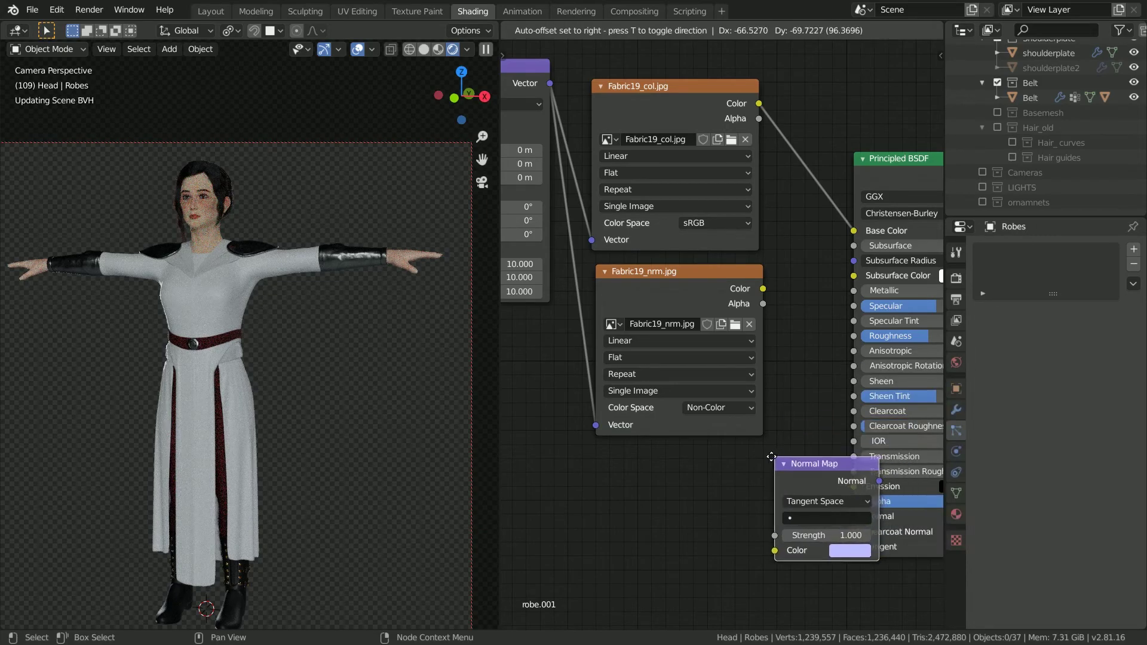
pyautogui.click(761, 478)
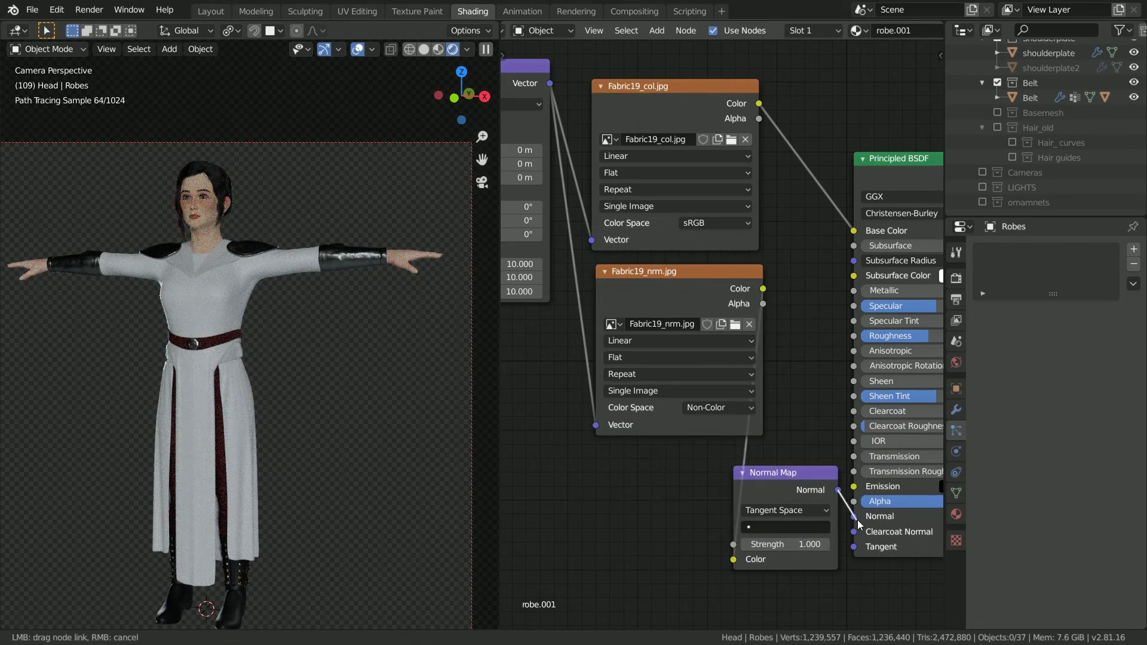
# - Space out the Principled BSDF and Material Output nodes, place the Normal Map beside its texture, and inspect the robe's surface relief
pyautogui.moveTo(830, 323); pyautogui.dragTo(719, 292, button='middle')
pyautogui.scroll(-3, 720, 292)
pyautogui.moveTo(854, 174); pyautogui.dragTo(670, 218, button='middle')
pyautogui.moveTo(740, 204); pyautogui.dragTo(896, 174)
pyautogui.moveTo(615, 201); pyautogui.dragTo(743, 172)
pyautogui.moveTo(668, 258); pyautogui.dragTo(884, 233, button='middle')
pyautogui.moveTo(711, 427); pyautogui.dragTo(772, 277)
pyautogui.scroll(14, 216, 272)
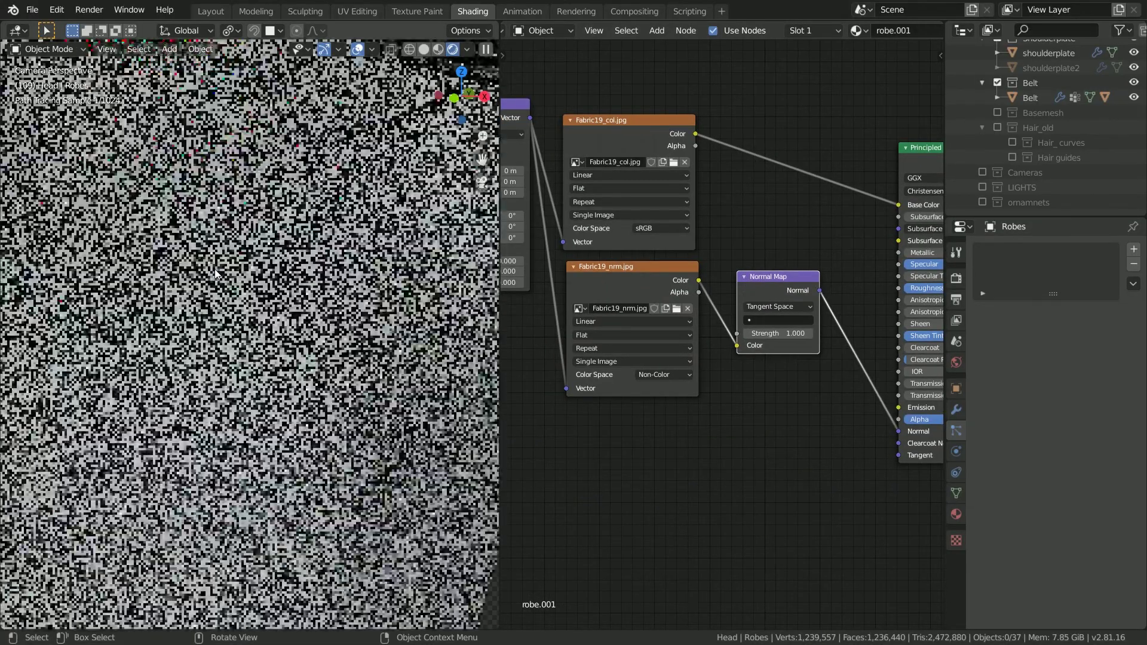
pyautogui.scroll(-6, 216, 271)
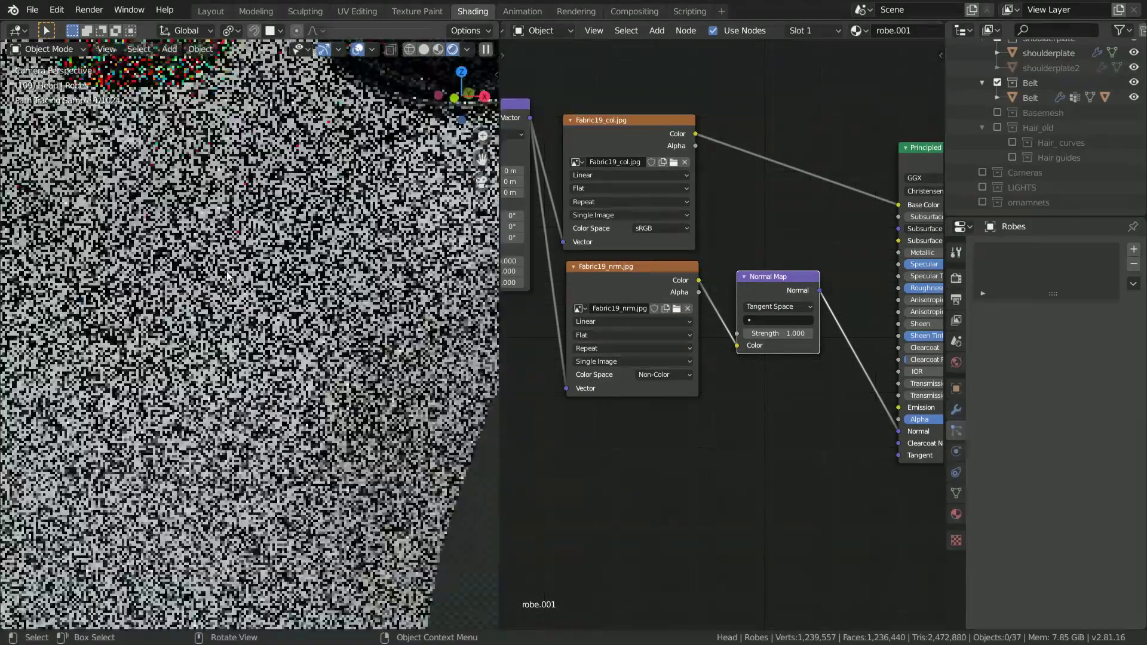
pyautogui.scroll(-3, 232, 279)
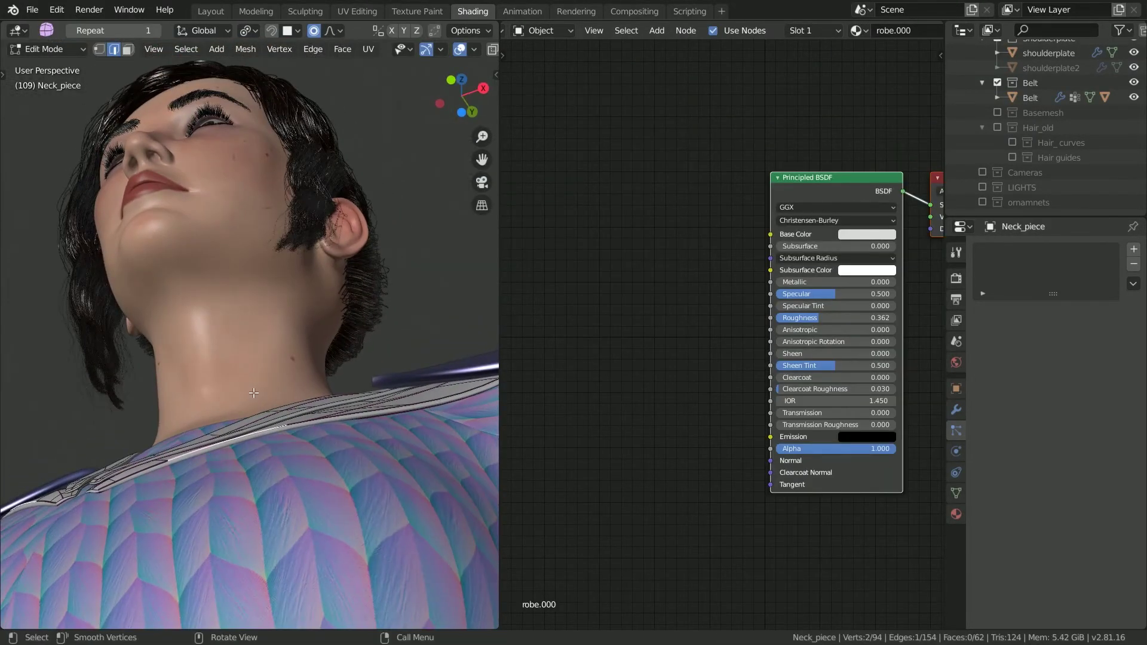
# - Move edges along the Neck_piece's neckline with proportional editing to fit the collar neatly over the robe
pyautogui.scroll(2, 253, 393)
pyautogui.press('g')
pyautogui.click(252, 389)
pyautogui.click(391, 435)
pyautogui.click(387, 432)
pyautogui.moveTo(387, 432); pyautogui.dragTo(281, 407, button='middle')
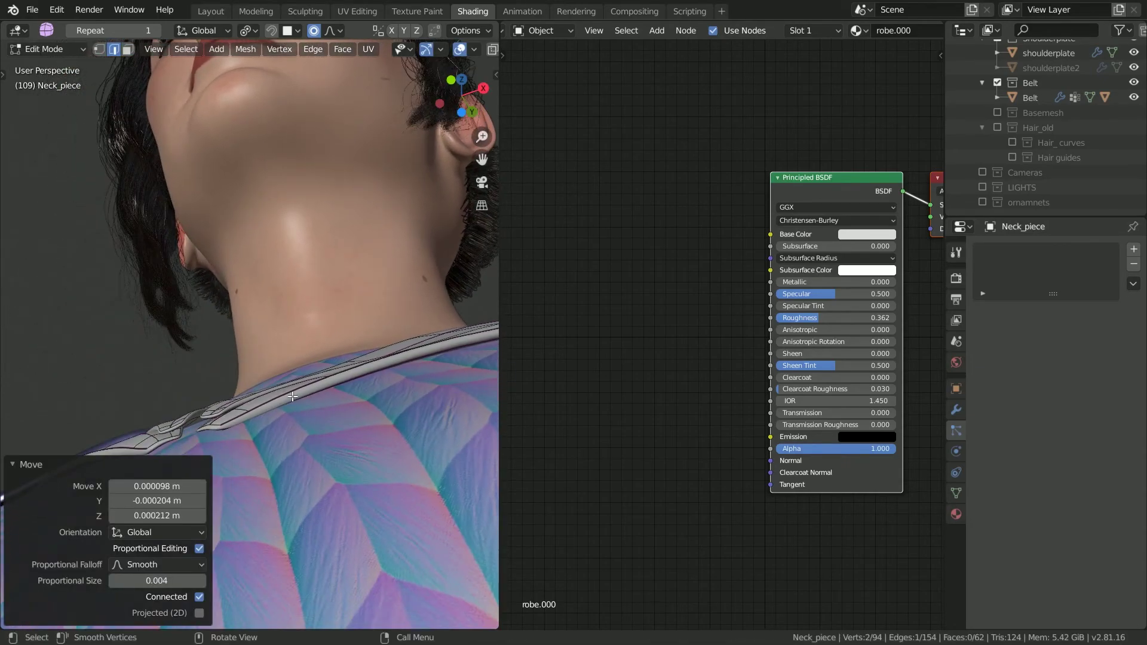
pyautogui.press('g')
pyautogui.click(269, 400)
pyautogui.click(248, 412)
pyautogui.press('g')
pyautogui.click(241, 409)
pyautogui.click(234, 417)
pyautogui.press('g')
pyautogui.click(230, 412)
pyautogui.moveTo(231, 412); pyautogui.dragTo(157, 415, button='middle')
pyautogui.click(194, 412)
pyautogui.press('g')
pyautogui.click(192, 425)
pyautogui.click(176, 381)
pyautogui.press('g')
pyautogui.click(174, 386)
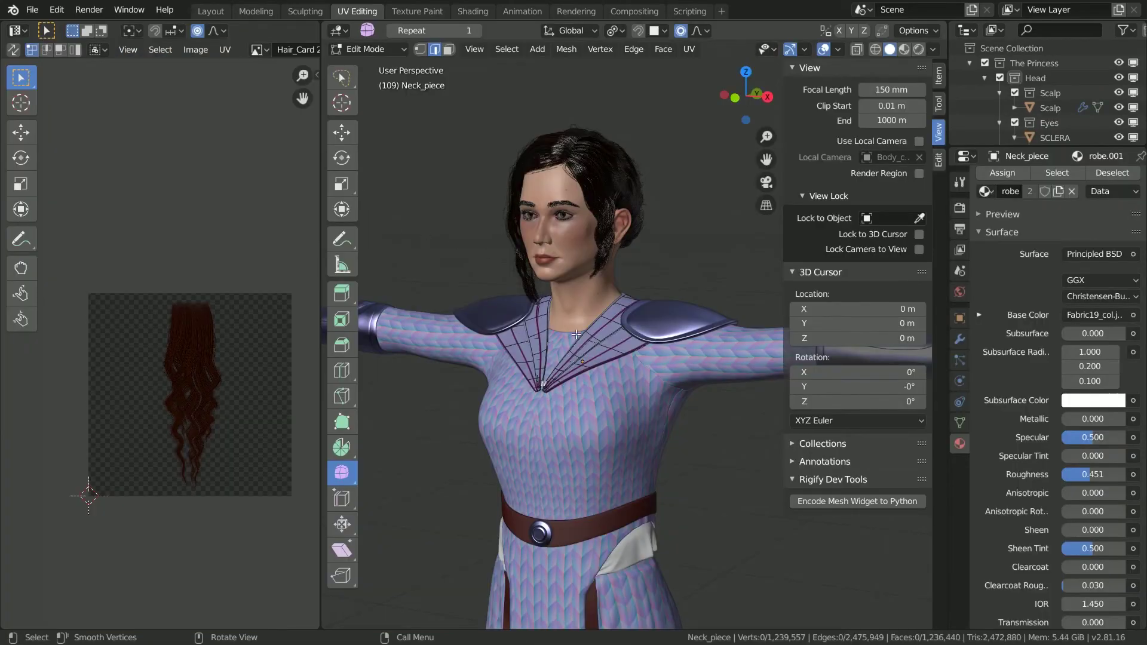
# - Select all of the Neck_piece in the UV Editing workspace and rotate its UV layout so both collar ends stand upright
pyautogui.moveTo(572, 338); pyautogui.dragTo(612, 358, button='middle')
pyautogui.scroll(4, 605, 351)
pyautogui.scroll(5, 605, 351)
pyautogui.scroll(-5, 612, 358)
pyautogui.press('a')
pyautogui.press('r')
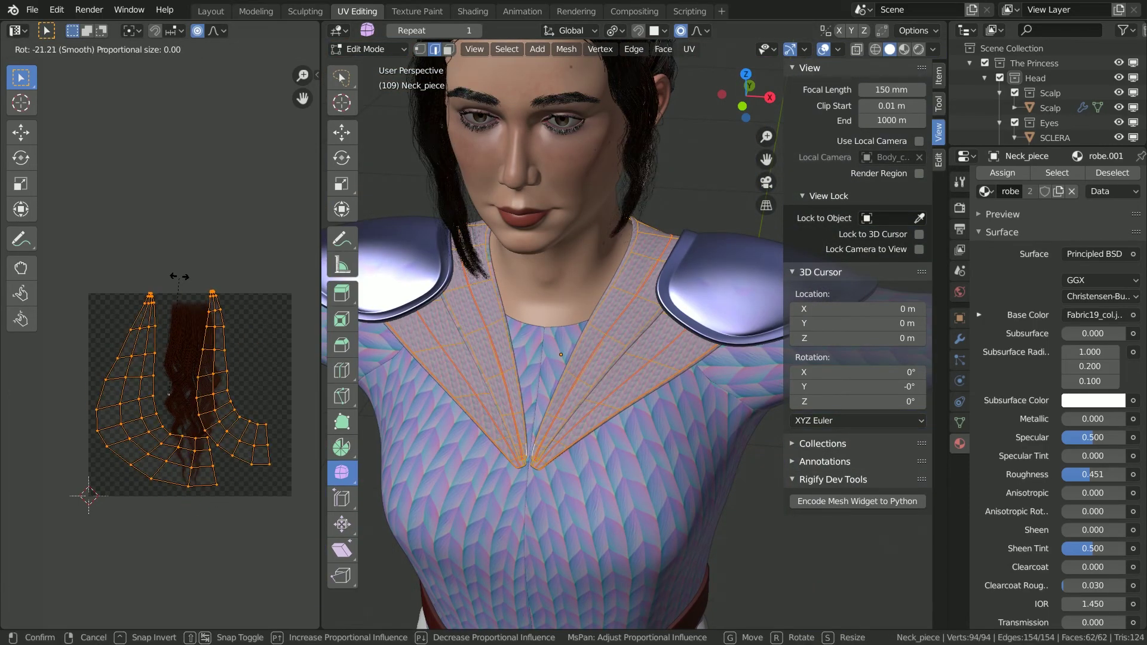
pyautogui.click(175, 272)
pyautogui.click(176, 276)
pyautogui.moveTo(570, 323); pyautogui.dragTo(545, 365, button='middle')
pyautogui.scroll(2, 206, 441)
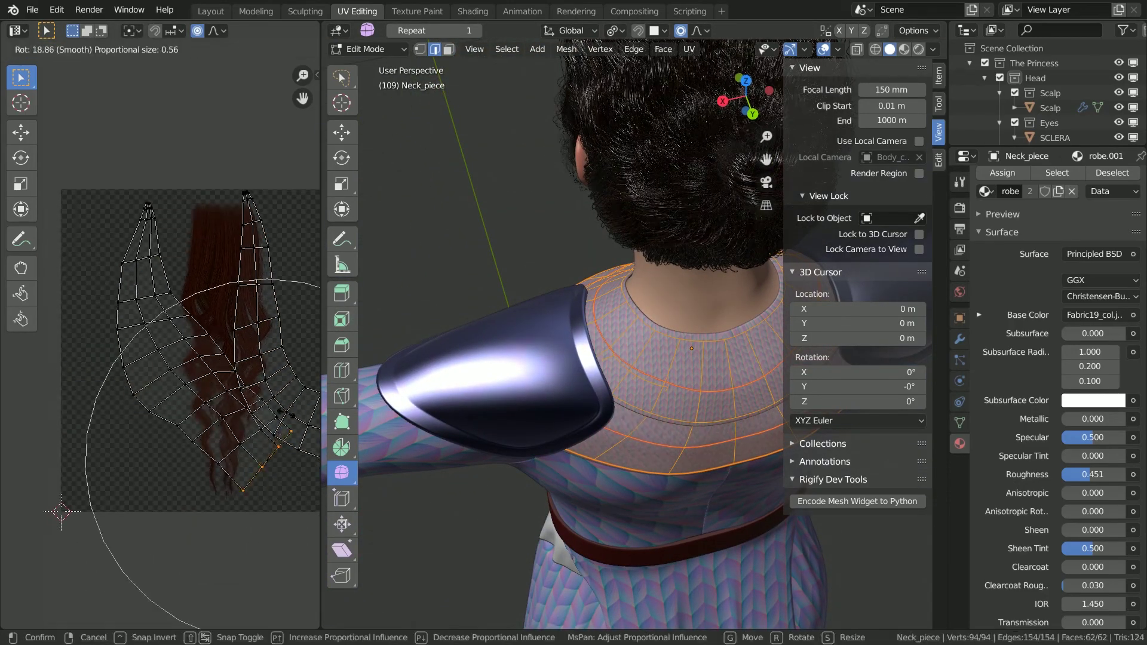
# - Straighten the first collar UV strip by aligning its edge loops into vertical columns and horizontal rows
pyautogui.click(267, 406)
pyautogui.keyDown('alt'); pyautogui.click(139, 450); pyautogui.keyUp('alt')
pyautogui.rightClick(146, 450)
pyautogui.click(147, 544)
pyautogui.rightClick(205, 425)
pyautogui.click(205, 425)
pyautogui.keyDown('alt'); pyautogui.click(174, 491); pyautogui.keyUp('alt')
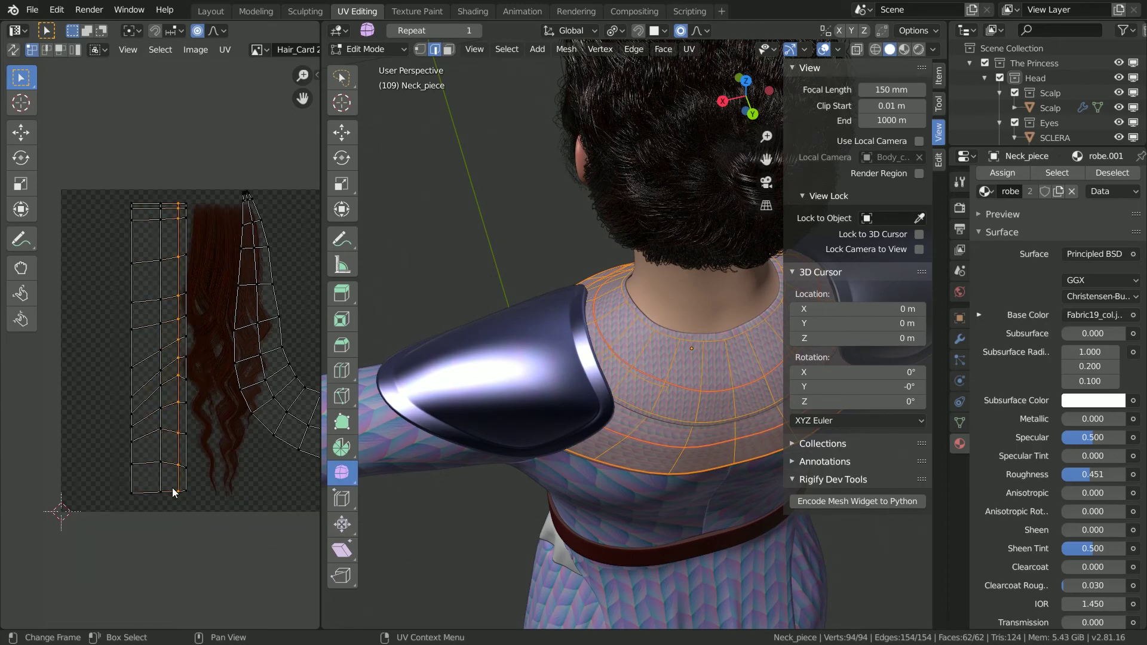
pyautogui.rightClick(166, 386)
pyautogui.click(166, 383)
# - Select the whole straightened UV strip and stretch it along Y by a factor of about 1.04
pyautogui.press('l')
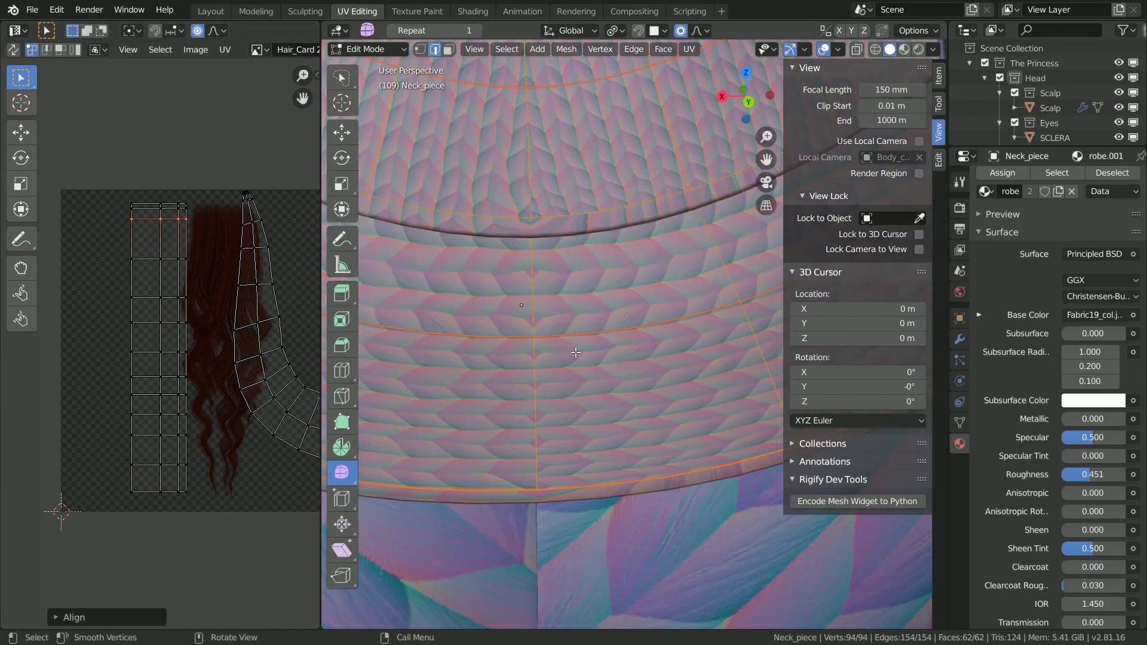
pyautogui.press('s')
pyautogui.press('y')
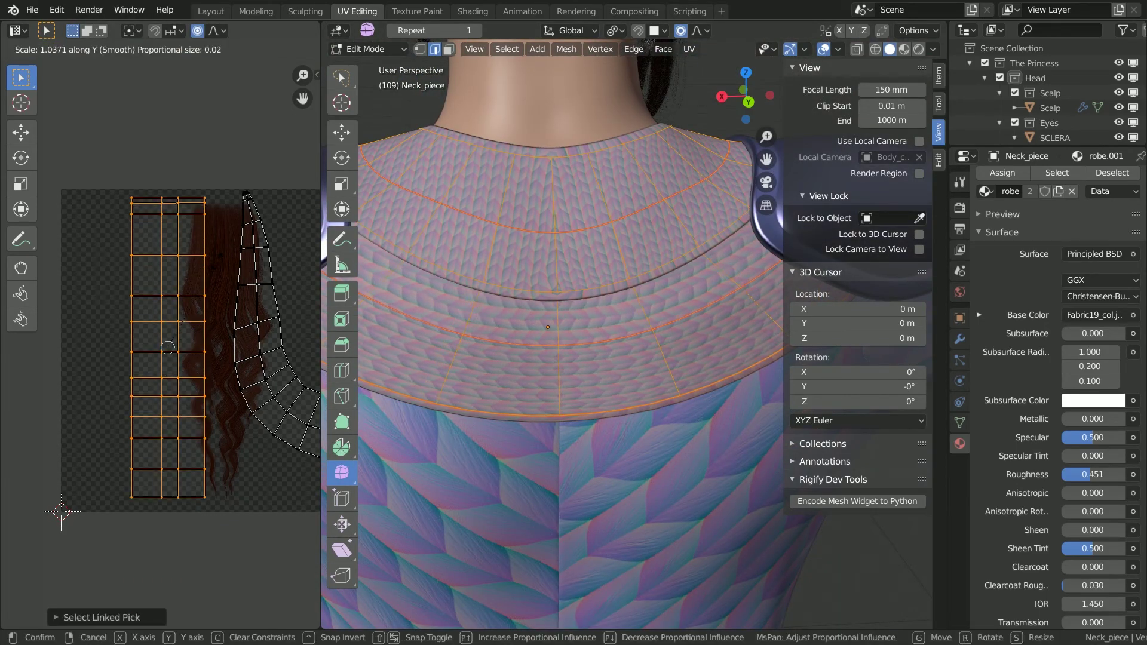
pyautogui.click(179, 412)
# - Reposition the lower end of the second collar UV strip and align its central edge loop into a vertical line
pyautogui.moveTo(257, 382); pyautogui.dragTo(160, 370, button='middle')
pyautogui.keyDown('alt'); pyautogui.click(251, 392); pyautogui.keyUp('alt')
pyautogui.click(261, 414)
pyautogui.press('g')
pyautogui.click(192, 489)
pyautogui.keyDown('alt'); pyautogui.click(190, 370); pyautogui.keyUp('alt')
pyautogui.rightClick(191, 376)
pyautogui.click(191, 379)
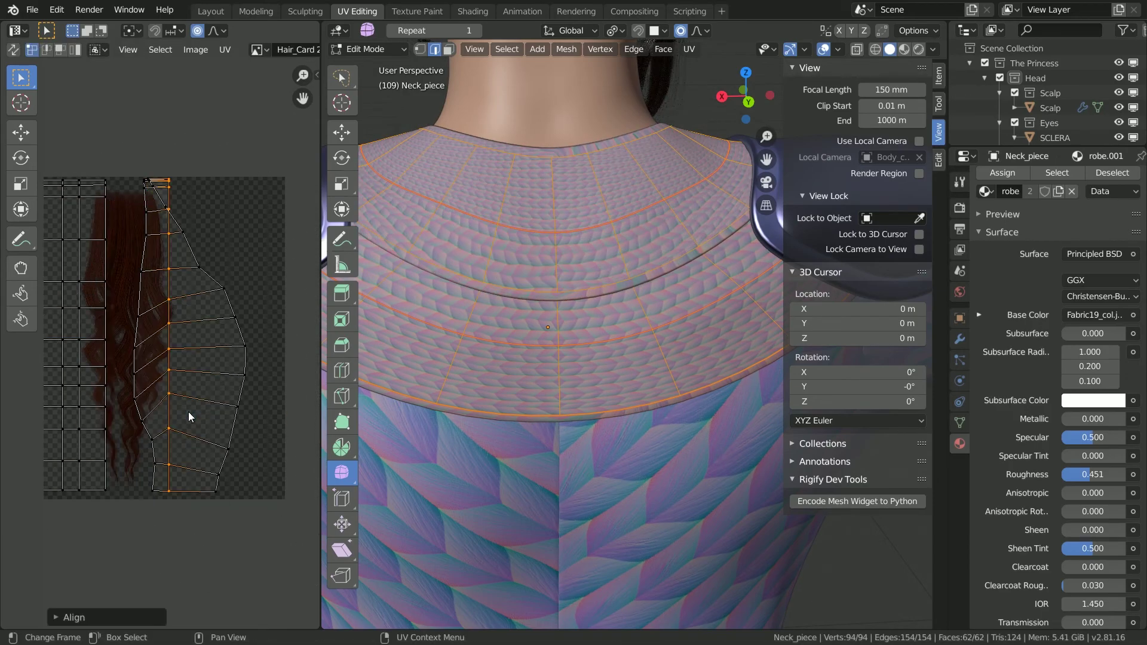
# - Align the second UV strip's remaining rows and columns into a rectangular grid, adjusting its upper row along Y
pyautogui.rightClick(178, 475)
pyautogui.click(181, 351)
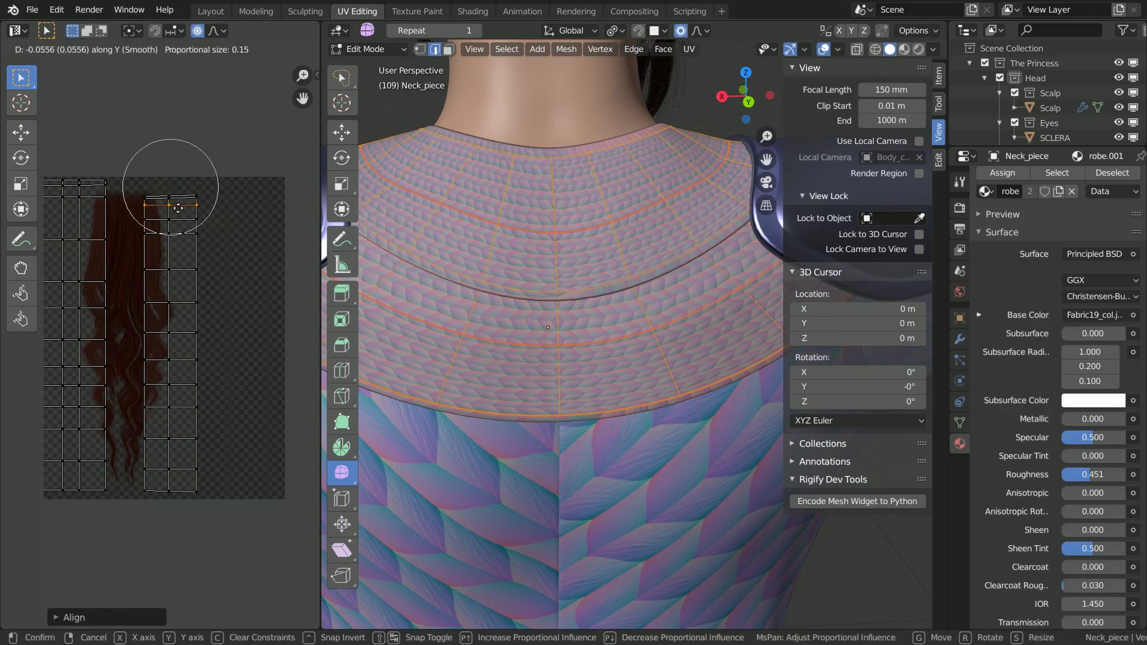
pyautogui.click(179, 186)
pyautogui.rightClick(181, 197)
pyautogui.click(180, 197)
pyautogui.rightClick(187, 197)
pyautogui.click(187, 197)
# - Return to the Shading workspace and assign the robe.000 material to the Neck_piece
pyautogui.click(473, 11)
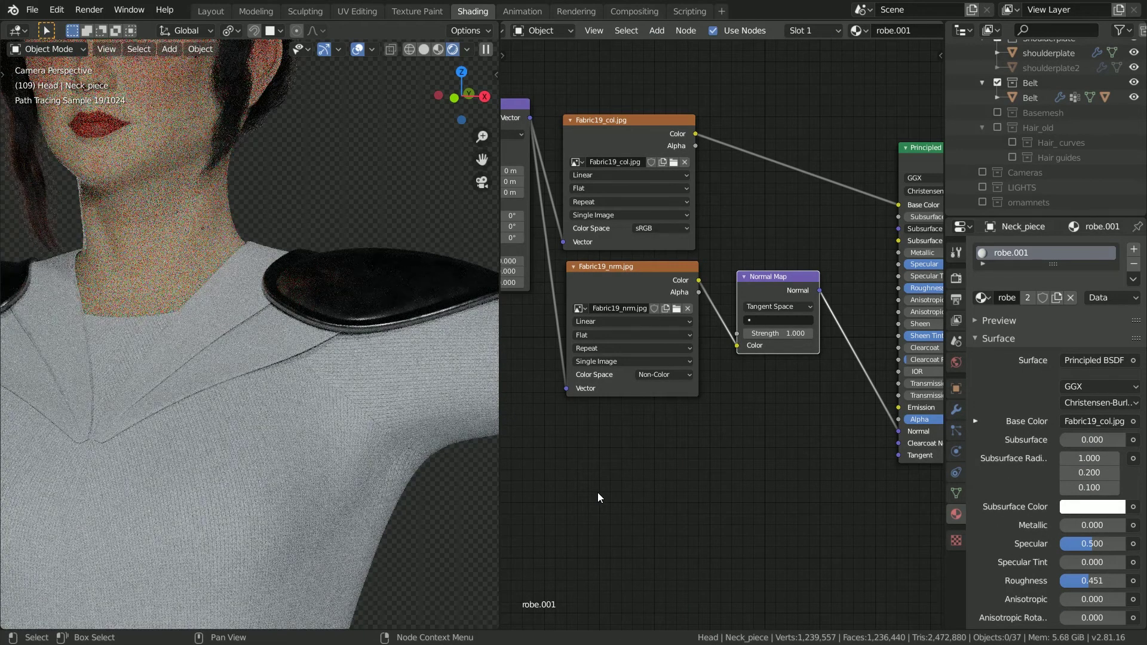
pyautogui.scroll(-4, 647, 469)
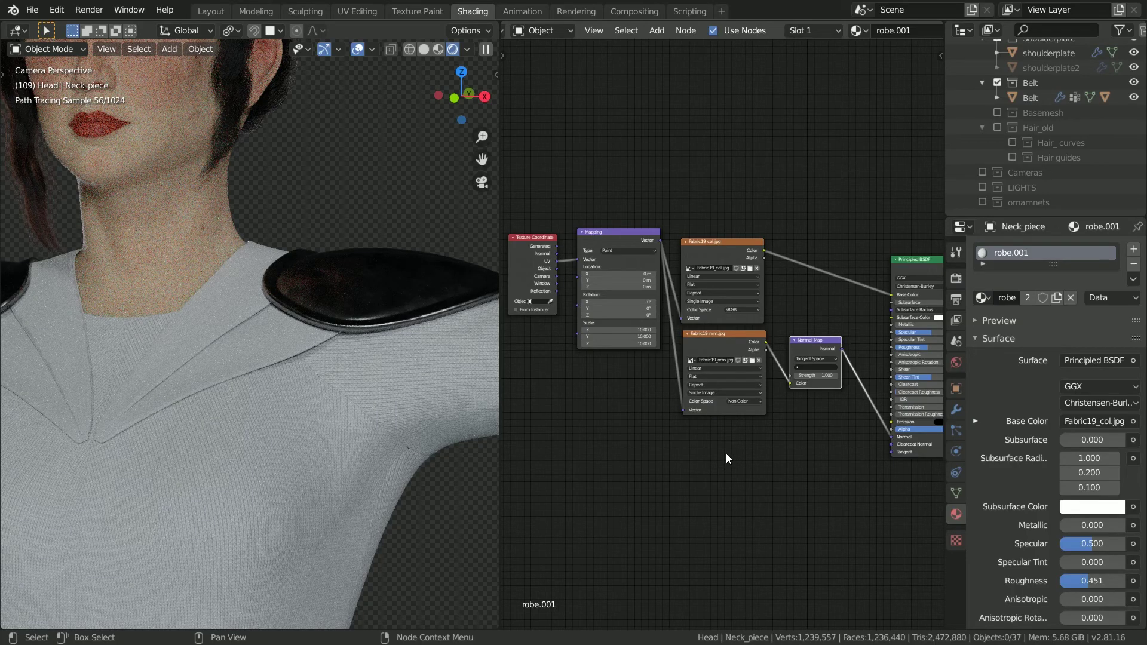
pyautogui.click(981, 297)
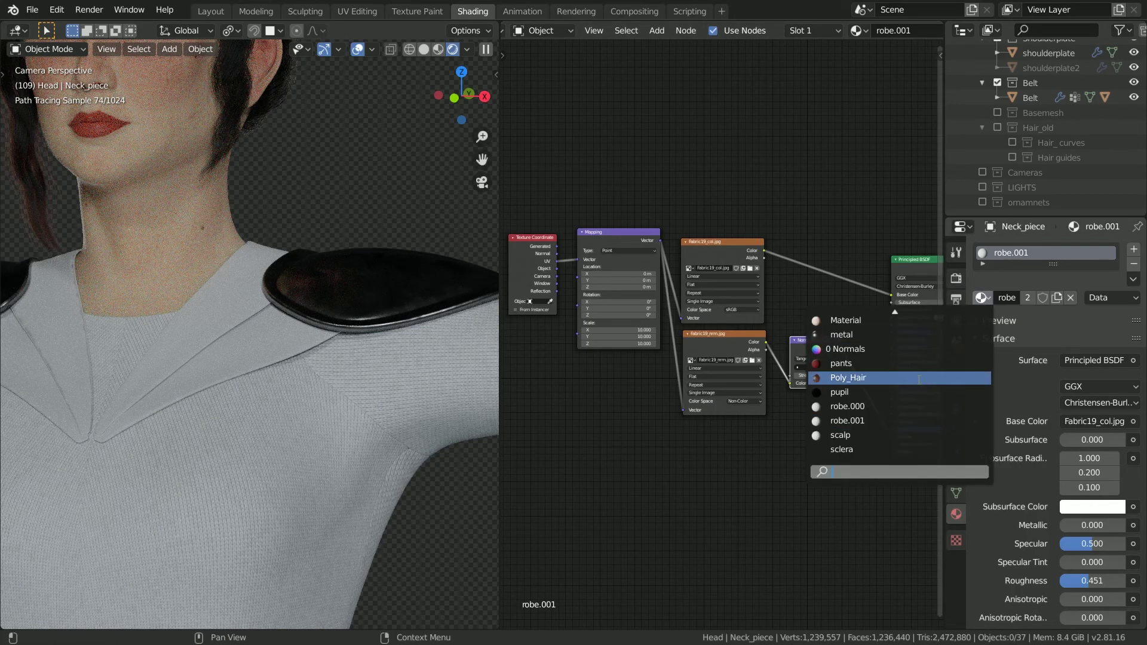
pyautogui.click(849, 406)
# - Insert a Hue Saturation Value node between Fabric19_col.jpg and Base Color in the Robes' robe.001 material, with Value 0.2
pyautogui.click(306, 454)
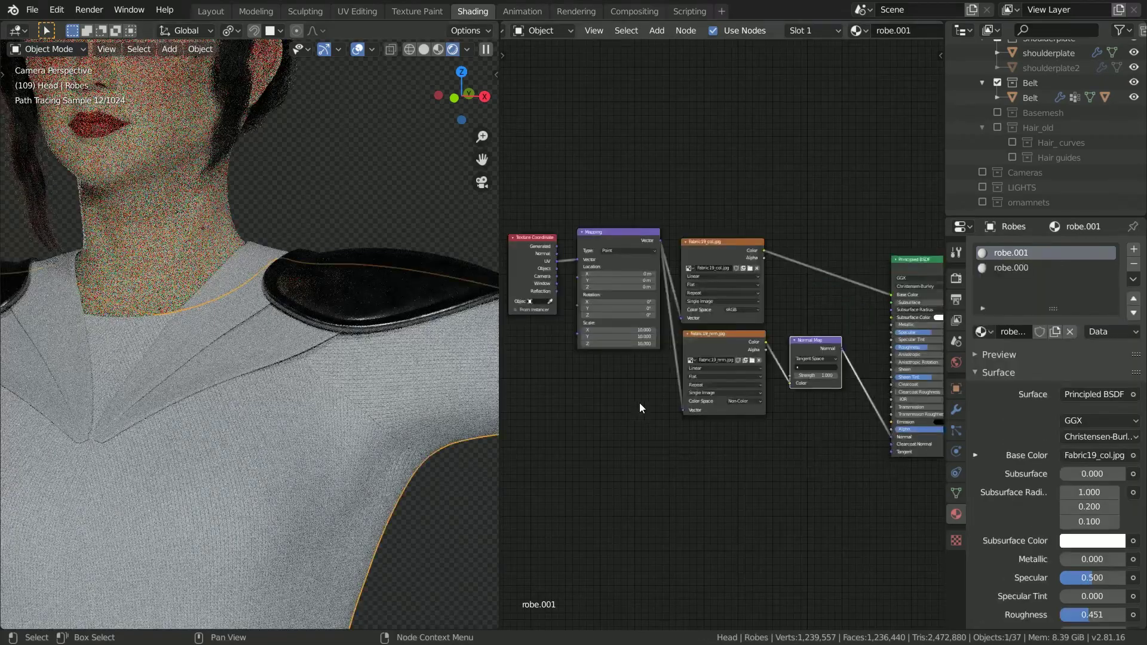
pyautogui.hotkey('shift', 'a')
pyautogui.click(787, 303)
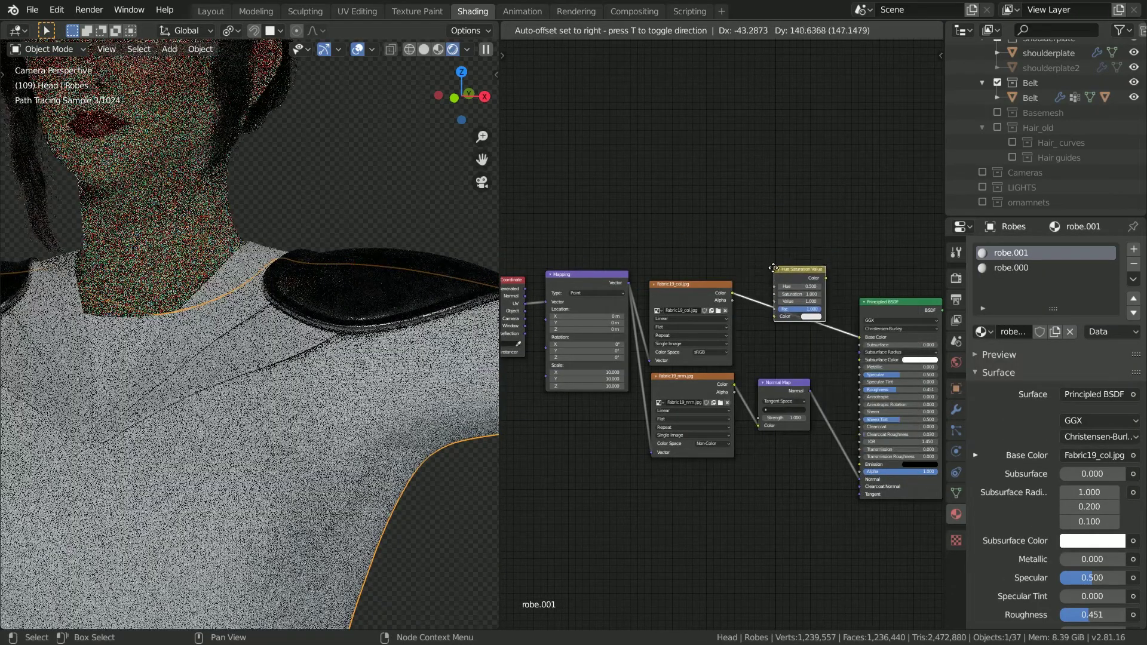
pyautogui.click(777, 266)
pyautogui.scroll(8, 784, 295)
pyautogui.doubleClick(830, 312)
pyautogui.write('.2')
pyautogui.press('Return')
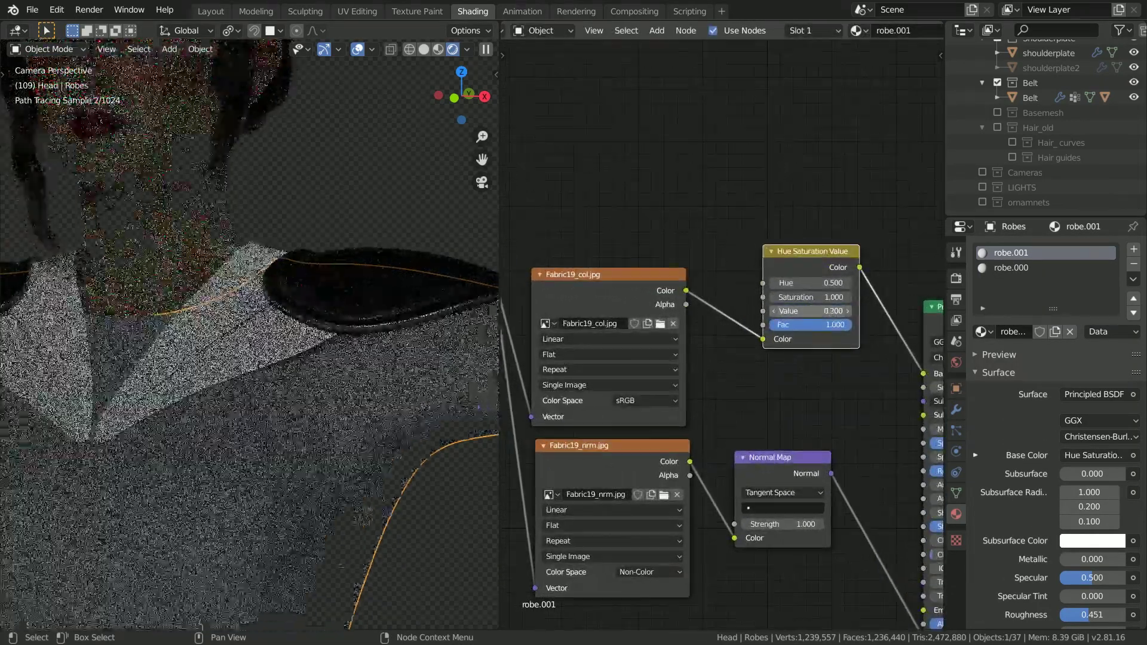
# - Copy robe.001's coordinate, mapping, texture, Hue Saturation Value and Normal Map nodes into robe.000, placing them before its Principled BSDF
pyautogui.keyDown('ctrl'); pyautogui.moveTo(343, 399); pyautogui.dragTo(269, 339, button='middle'); pyautogui.keyUp('ctrl')
pyautogui.scroll(-9, 881, 294)
pyautogui.moveTo(547, 206); pyautogui.dragTo(858, 457)
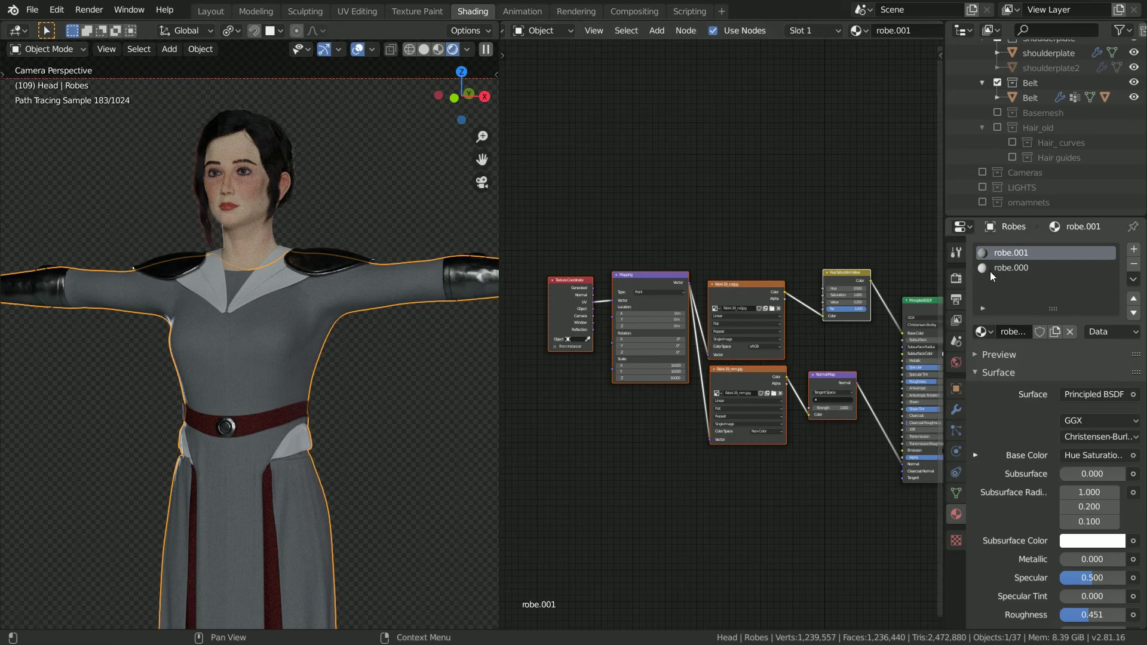
pyautogui.click(1011, 268)
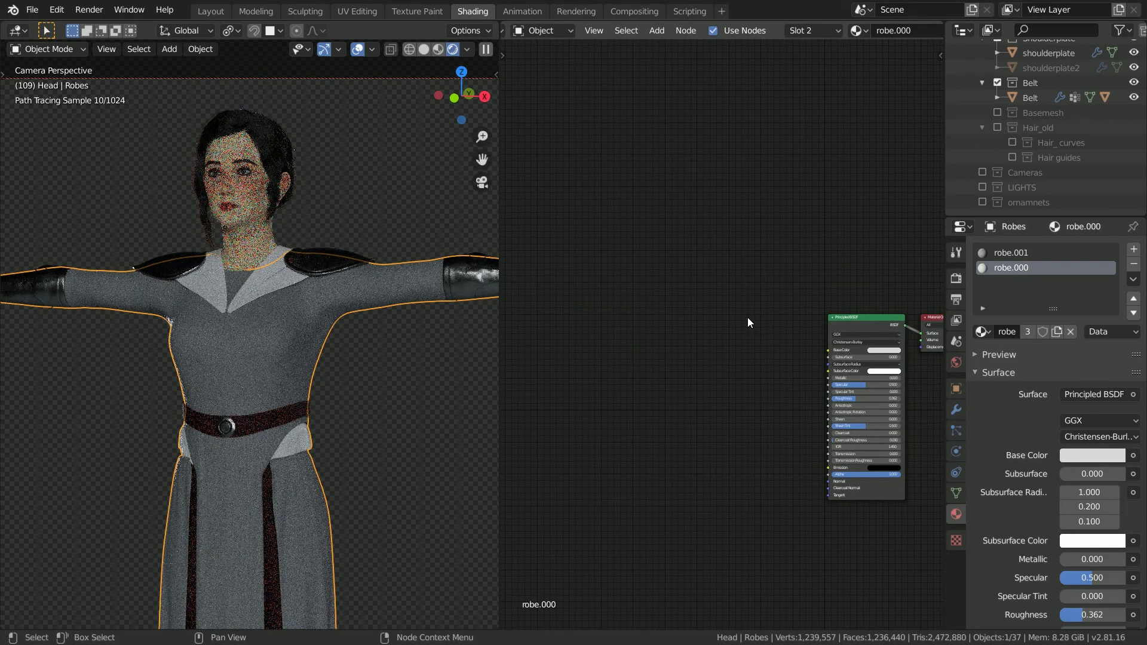
pyautogui.hotkey('ctrl', 'v')
pyautogui.press('g')
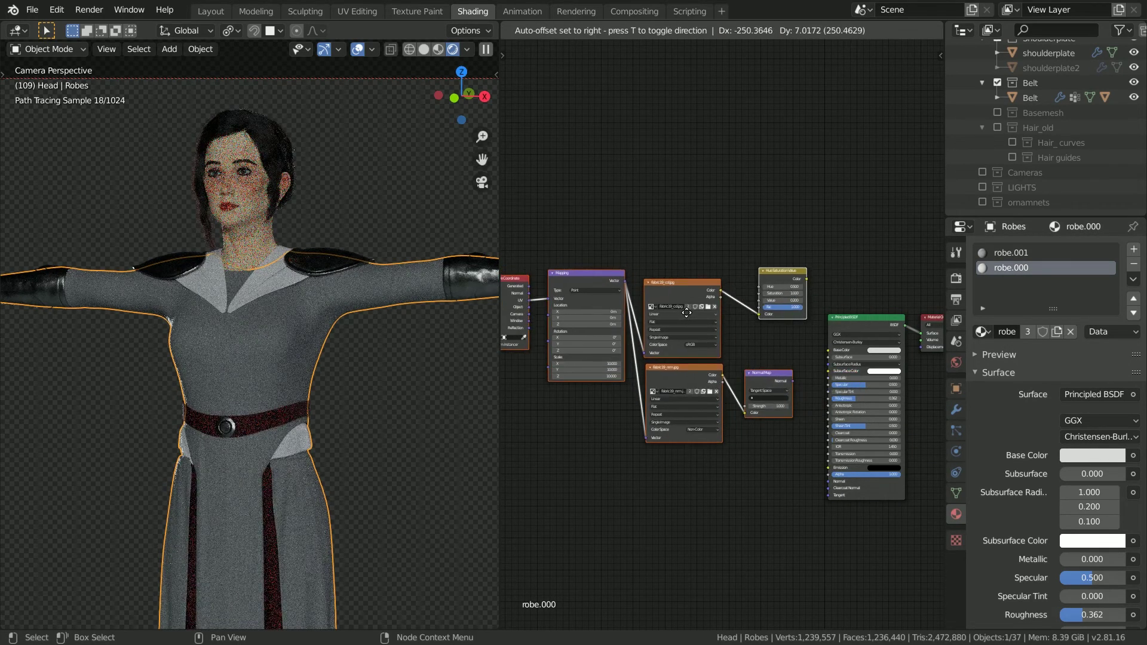
pyautogui.click(684, 316)
pyautogui.scroll(6, 584, 335)
pyautogui.press('Return')
# - In robe.000, set the Hue Saturation Value node aside and connect Fabric19_col.jpg to Base Color and the Normal Map to Normal
pyautogui.moveTo(897, 239); pyautogui.dragTo(764, 242, button='middle')
pyautogui.press('g')
pyautogui.click(737, 246)
pyautogui.click(705, 304)
pyautogui.moveTo(828, 379); pyautogui.dragTo(842, 361)
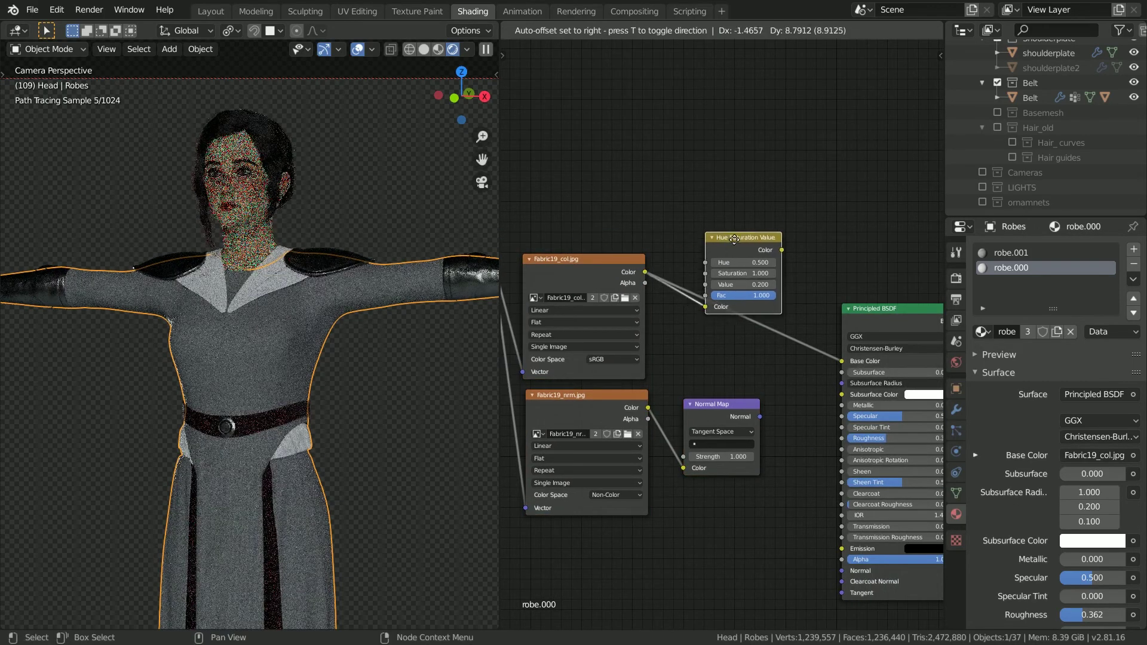
pyautogui.moveTo(756, 417); pyautogui.dragTo(690, 377, button='middle')
pyautogui.moveTo(771, 526); pyautogui.dragTo(775, 531)
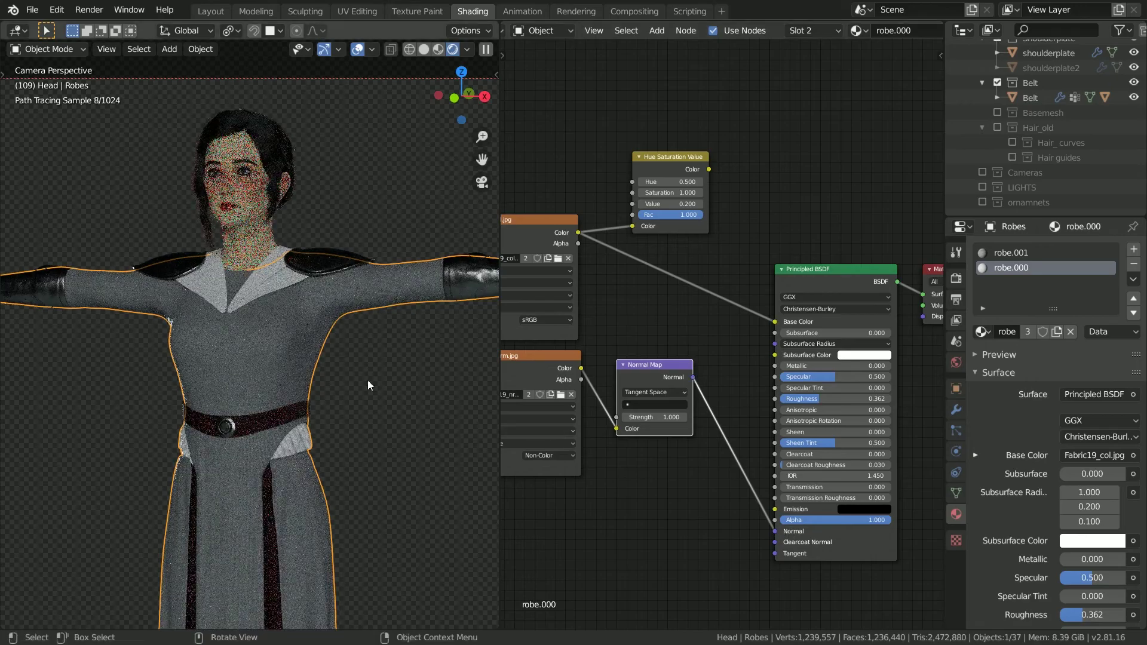
# - Set the Mapping node's scale to 3 on X, Y and Z in the robe.000 material
pyautogui.scroll(10, 295, 299)
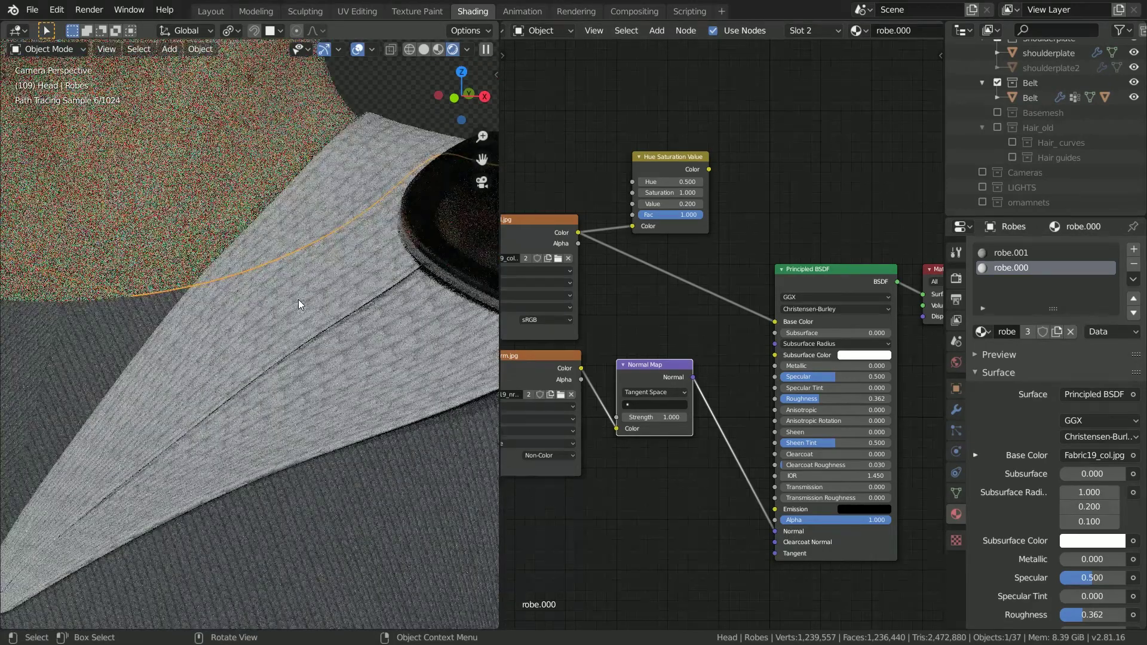
pyautogui.moveTo(601, 335); pyautogui.dragTo(735, 326, button='middle')
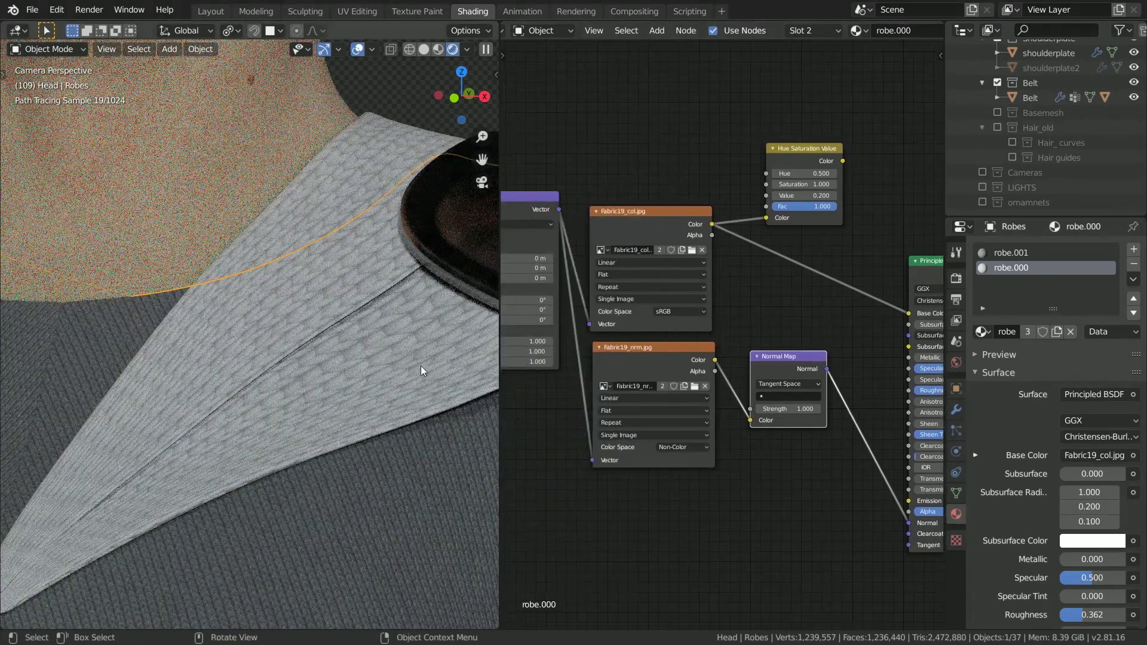
pyautogui.moveTo(604, 420); pyautogui.dragTo(798, 433, button='middle')
pyautogui.write('2')
pyautogui.press('Return')
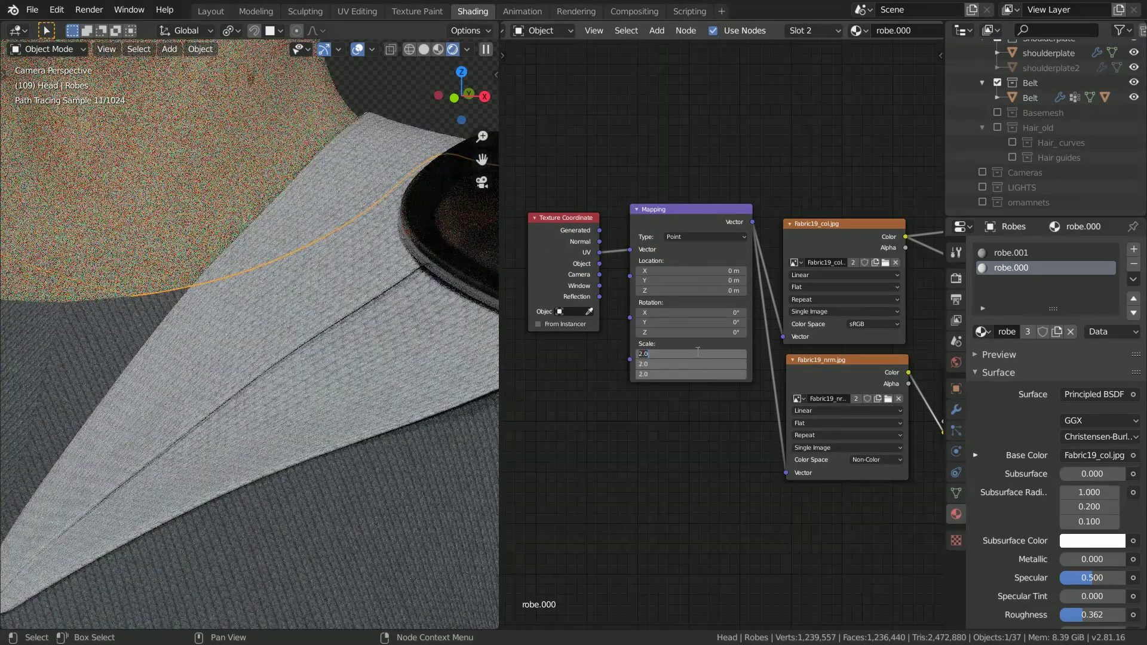
pyautogui.press('Return')
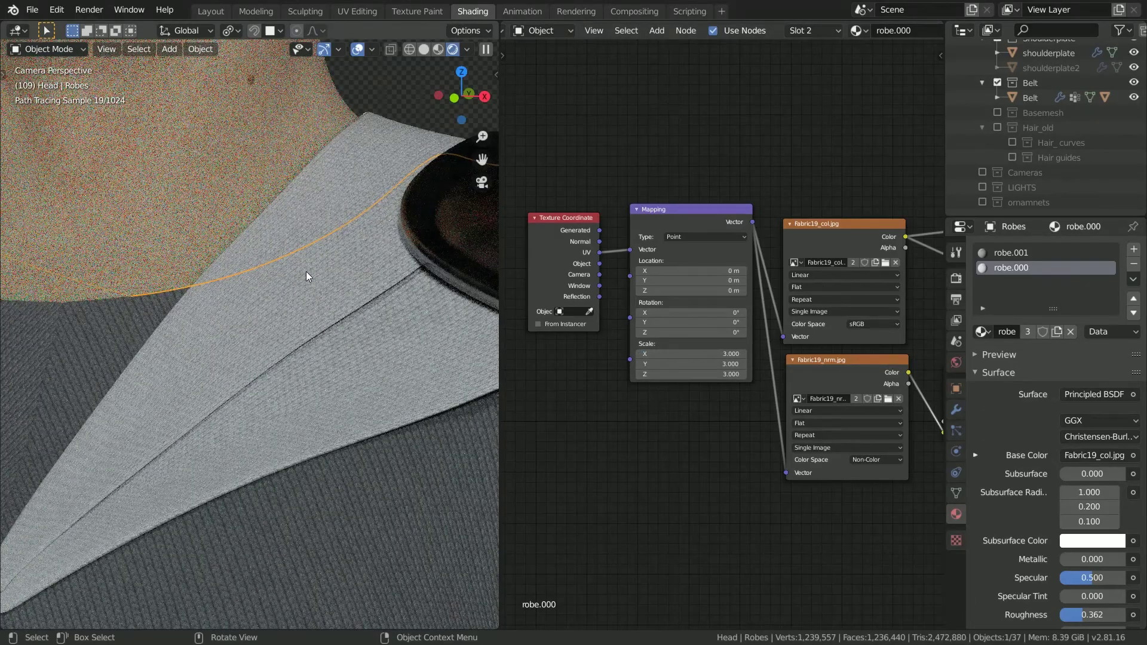
pyautogui.scroll(-6, 306, 276)
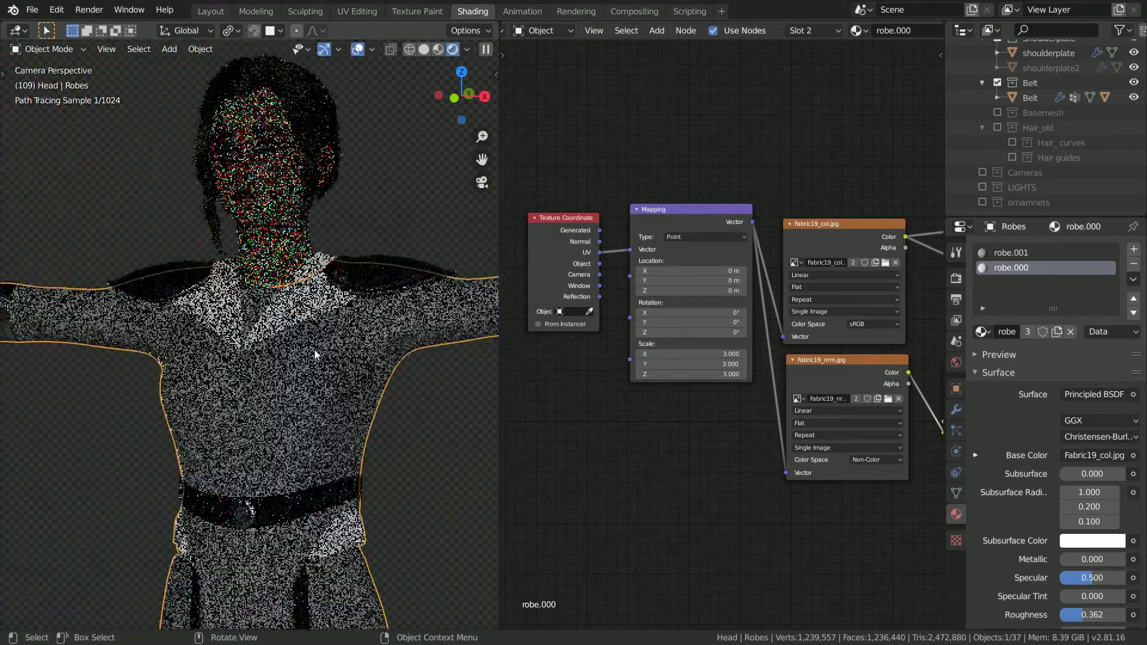
# - In robe.001, move the normal texture and Normal Map nodes down and place a duplicate of the Fabric19_nrm.jpg node above them
pyautogui.click(1020, 254)
pyautogui.scroll(-2, 704, 375)
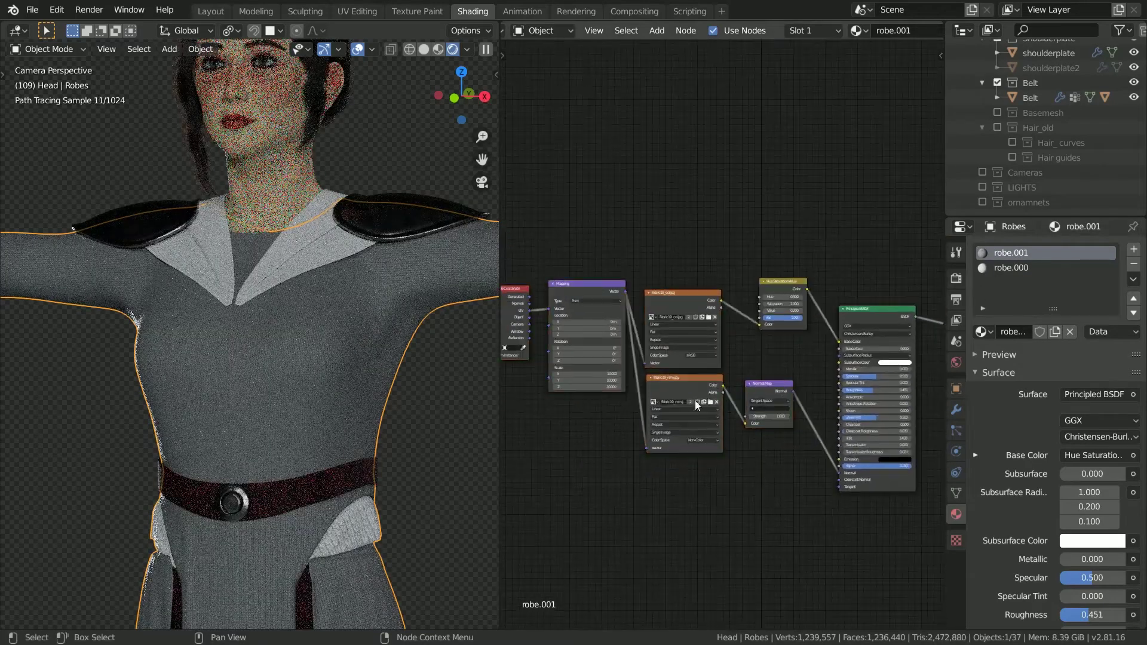
pyautogui.keyDown('shift'); pyautogui.click(765, 386); pyautogui.keyUp('shift')
pyautogui.press('g')
pyautogui.click(767, 466)
pyautogui.click(703, 457)
pyautogui.hotkey('shift', 'd')
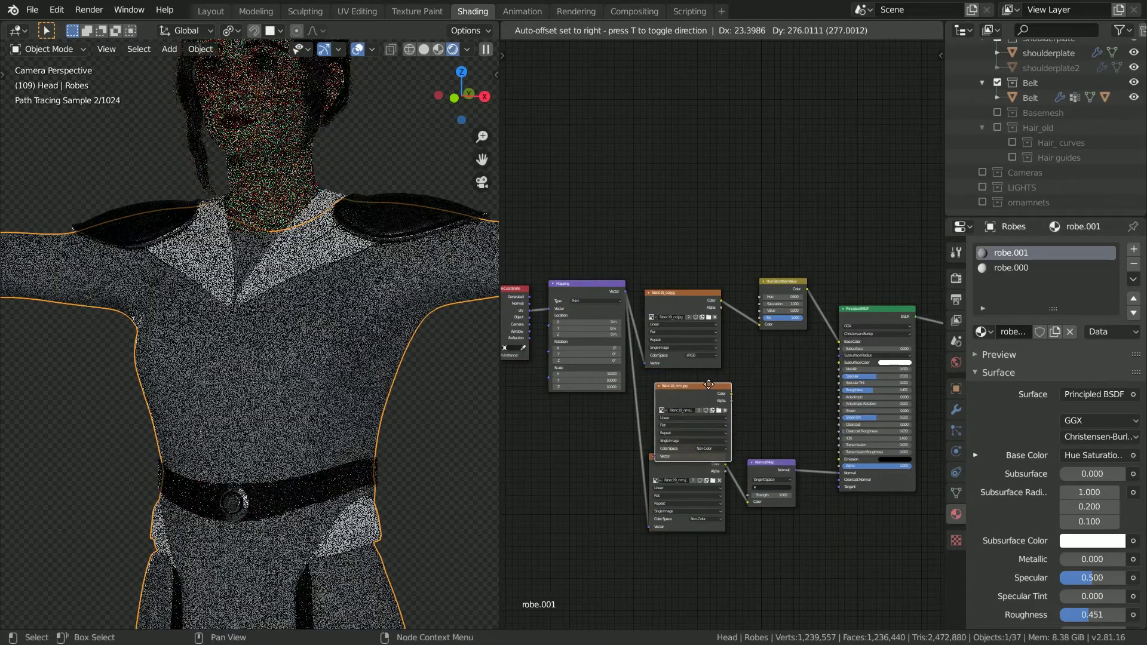
pyautogui.click(702, 377)
# - Load Fabric19_rgh.jpg into the duplicated texture node and wire it into robe.001's node tree
pyautogui.scroll(5, 651, 350)
pyautogui.moveTo(654, 286); pyautogui.dragTo(663, 173)
pyautogui.moveTo(687, 389); pyautogui.dragTo(691, 308)
pyautogui.moveTo(654, 422); pyautogui.dragTo(652, 413)
pyautogui.click(745, 344)
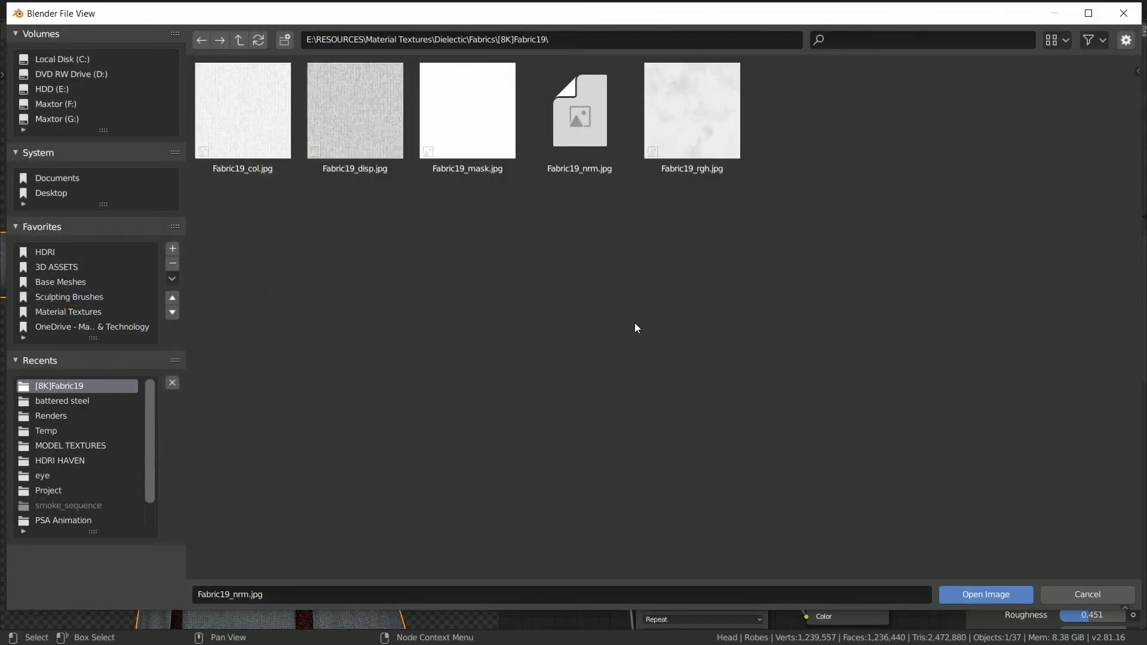
pyautogui.doubleClick(700, 161)
pyautogui.click(612, 389)
pyautogui.moveTo(656, 247); pyautogui.dragTo(848, 366)
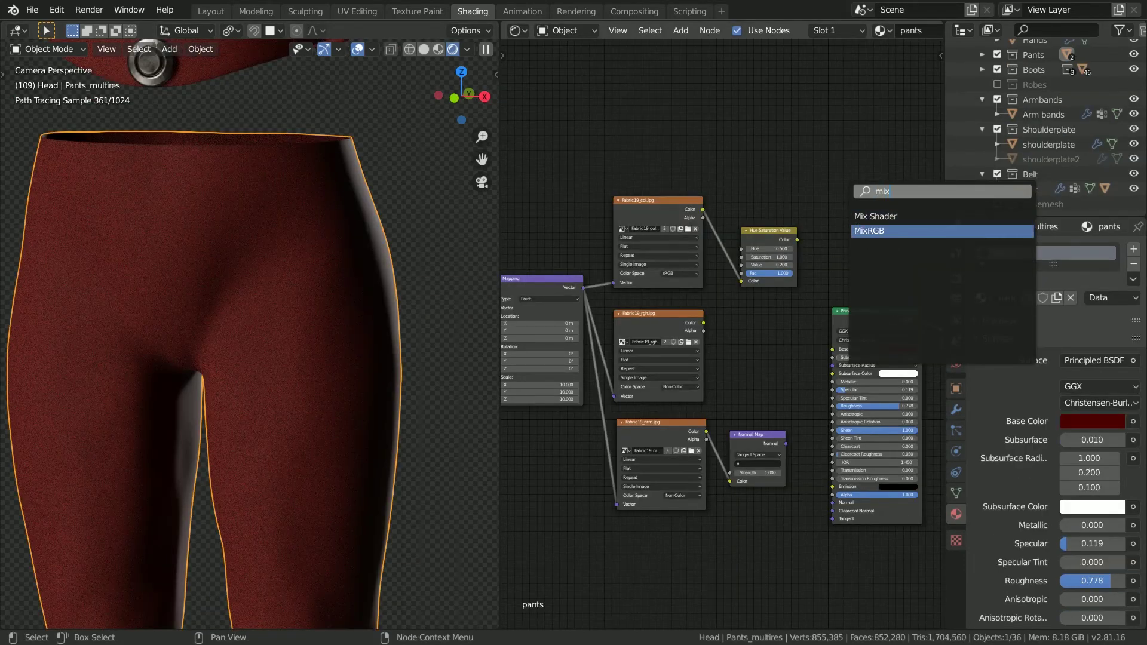
# - Add a MixRGB node to the pants material and connect Fabric19_col.jpg's Color to its Color1
pyautogui.click(858, 230)
pyautogui.click(858, 230)
pyautogui.scroll(2, 669, 246)
pyautogui.moveTo(802, 256); pyautogui.dragTo(804, 260)
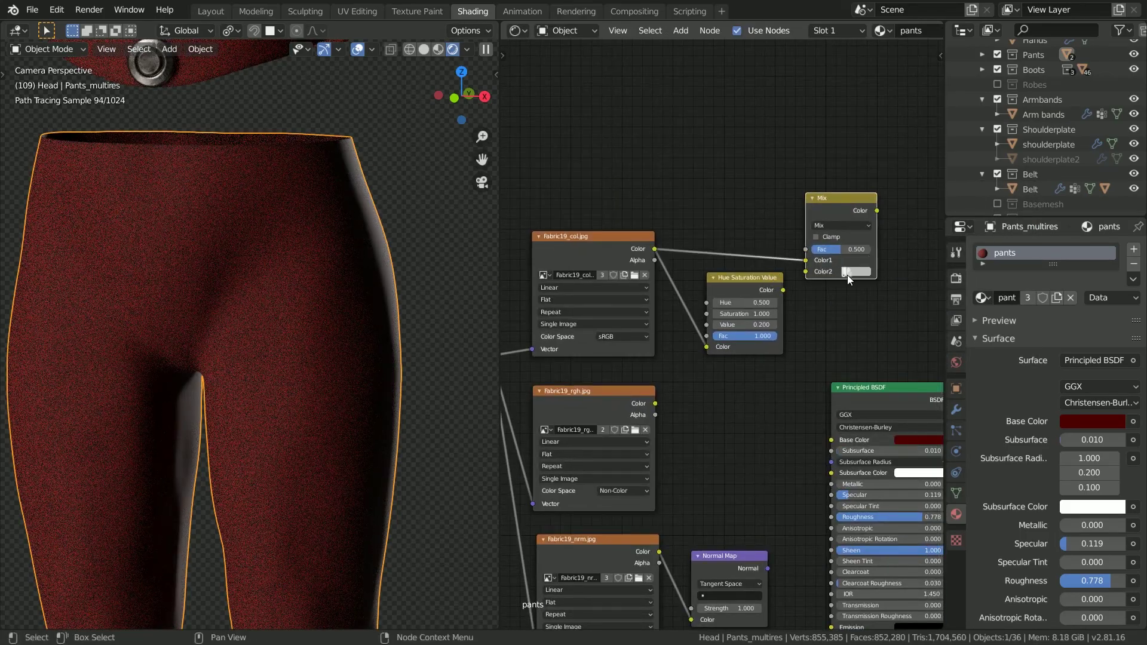
# - Preview the pants' mix node and set it to Multiply with Fac 1.0 and the Base Color's dark red as Color2
pyautogui.keyDown('ctrl'); pyautogui.keyDown('shift'); pyautogui.click(834, 199); pyautogui.keyUp('shift'); pyautogui.keyUp('ctrl')
pyautogui.scroll(1, 812, 266)
pyautogui.click(837, 214)
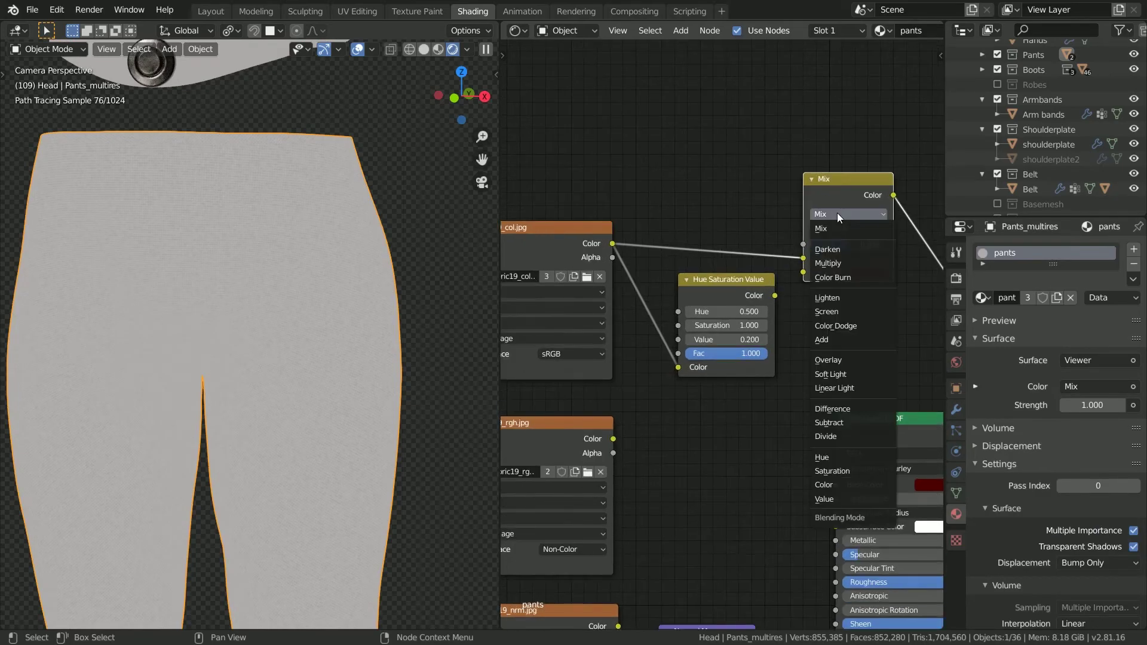
pyautogui.click(836, 263)
pyautogui.moveTo(839, 242); pyautogui.dragTo(896, 242)
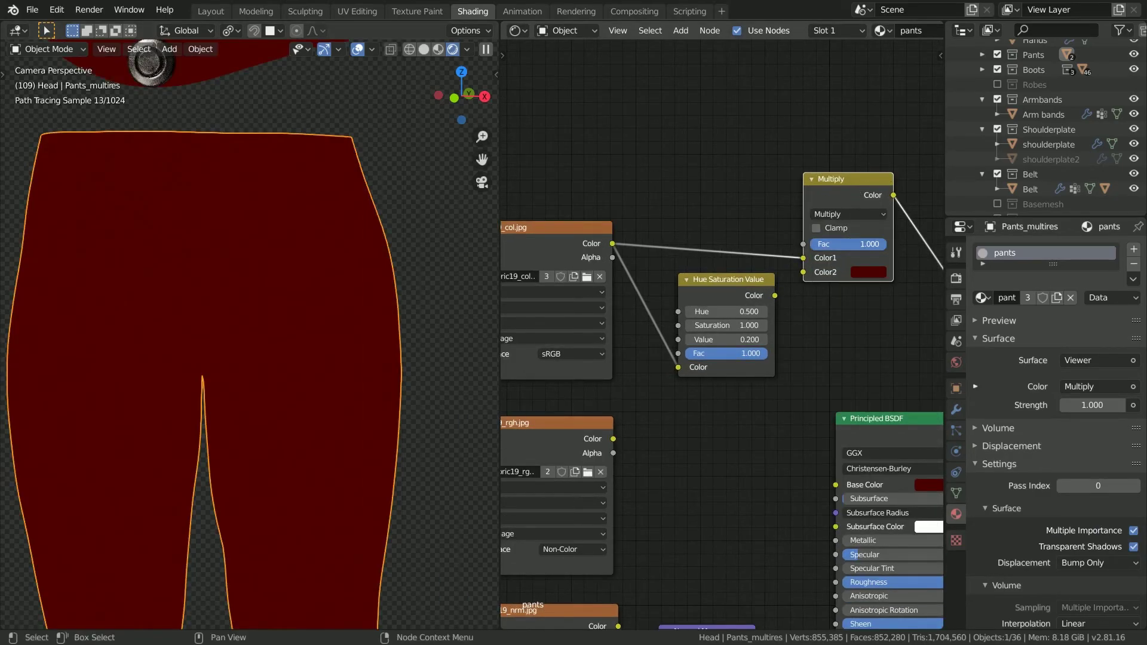
pyautogui.scroll(5, 325, 303)
pyautogui.scroll(-4, 328, 297)
pyautogui.scroll(3, 267, 312)
pyautogui.scroll(3, 266, 315)
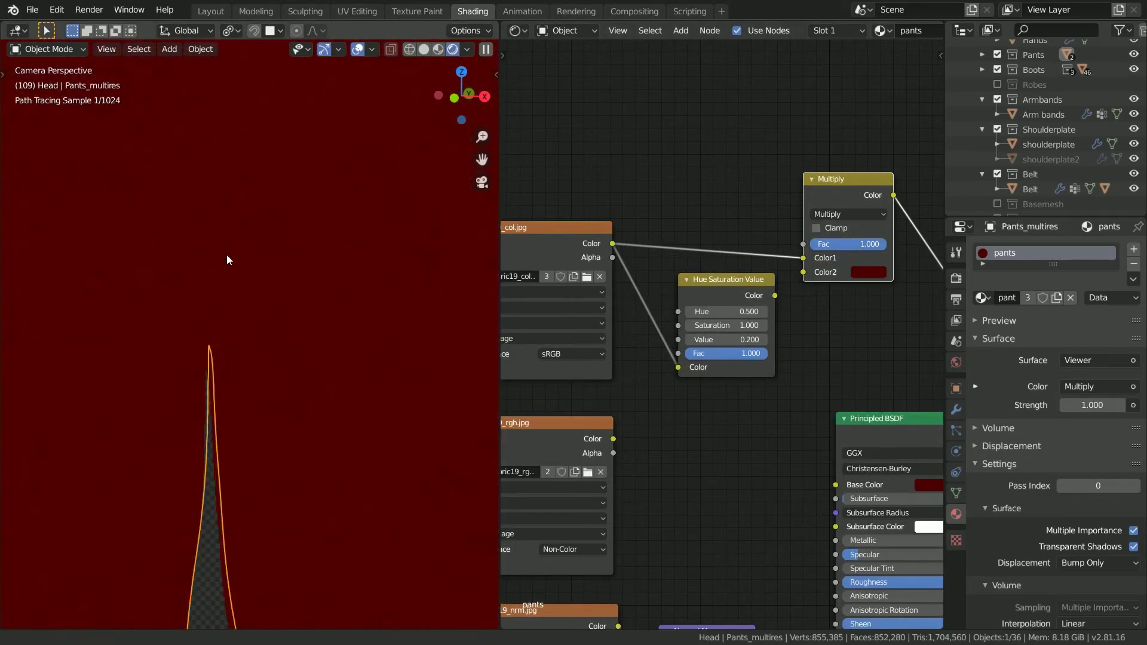
# - Connect the Multiply node to Base Color and the Normal Map to Normal, placing Hue Saturation Value above them, and output the Principled BSDF
pyautogui.scroll(-2, 653, 301)
pyautogui.moveTo(775, 223); pyautogui.dragTo(736, 233)
pyautogui.moveTo(701, 288); pyautogui.dragTo(692, 156)
pyautogui.moveTo(732, 235); pyautogui.dragTo(680, 256)
pyautogui.moveTo(710, 265); pyautogui.dragTo(723, 288)
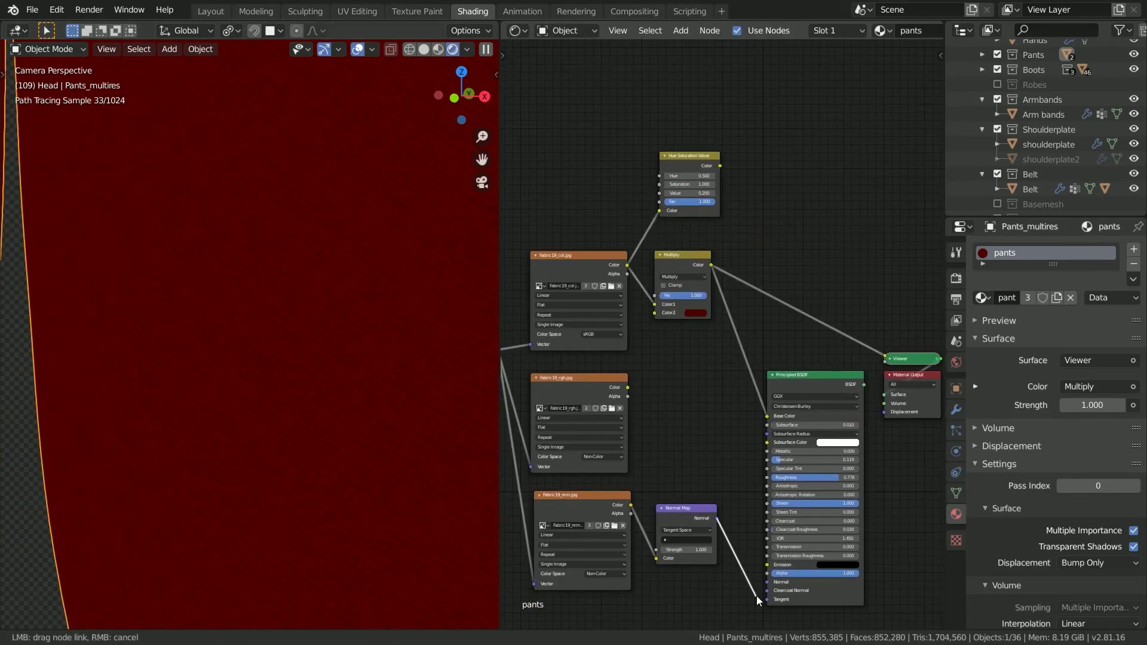
pyautogui.keyDown('ctrl'); pyautogui.keyDown('shift'); pyautogui.click(789, 386); pyautogui.keyUp('shift'); pyautogui.keyUp('ctrl')
pyautogui.scroll(-5, 280, 204)
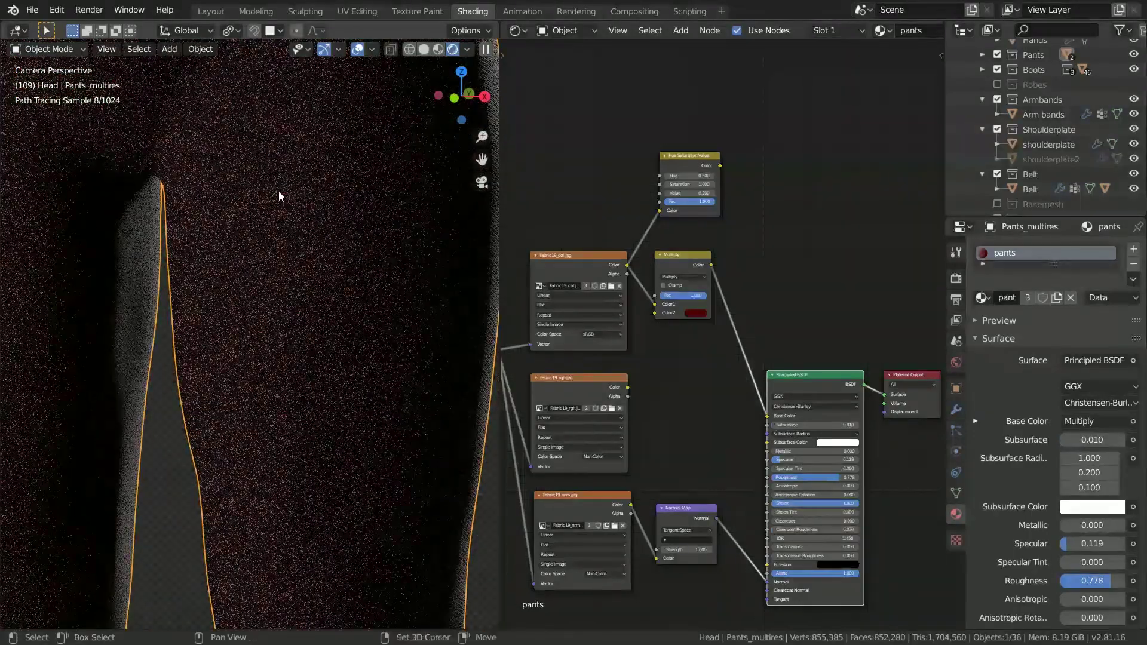
pyautogui.keyDown('shift'); pyautogui.moveTo(260, 178); pyautogui.dragTo(276, 355, button='middle'); pyautogui.keyUp('shift')
pyautogui.scroll(5, 370, 197)
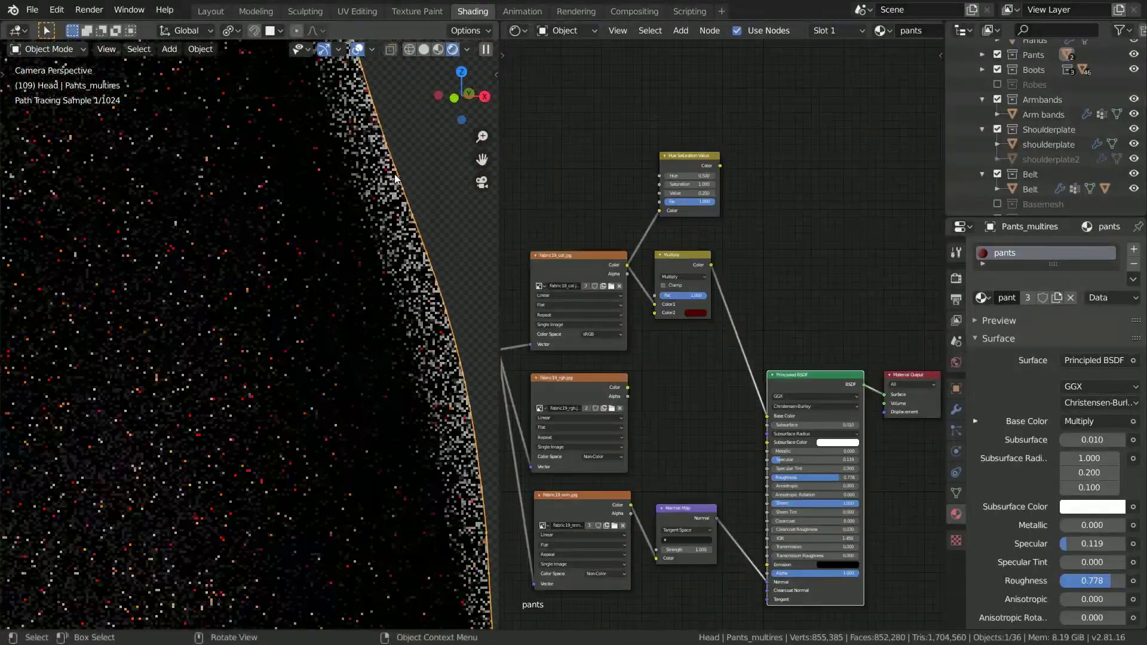
pyautogui.scroll(-6, 371, 197)
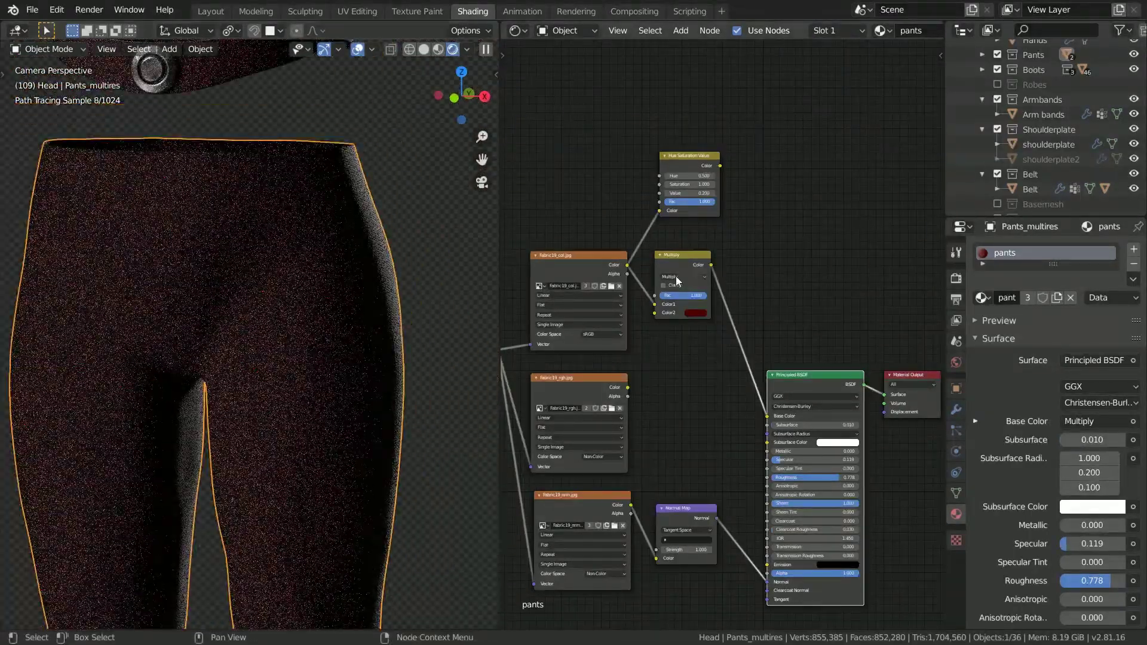
# - Preview the pants' mix node alone and try other blend modes, ending on Color Burn with Fac 1.0
pyautogui.keyDown('ctrl'); pyautogui.keyDown('shift'); pyautogui.click(676, 259); pyautogui.keyUp('shift'); pyautogui.keyUp('ctrl')
pyautogui.scroll(5, 300, 297)
pyautogui.scroll(3, 649, 309)
pyautogui.click(748, 290)
pyautogui.click(737, 442)
pyautogui.click(745, 290)
pyautogui.click(738, 442)
pyautogui.click(737, 357)
pyautogui.scroll(-5, 300, 314)
pyautogui.scroll(8, 259, 328)
pyautogui.scroll(-3, 259, 327)
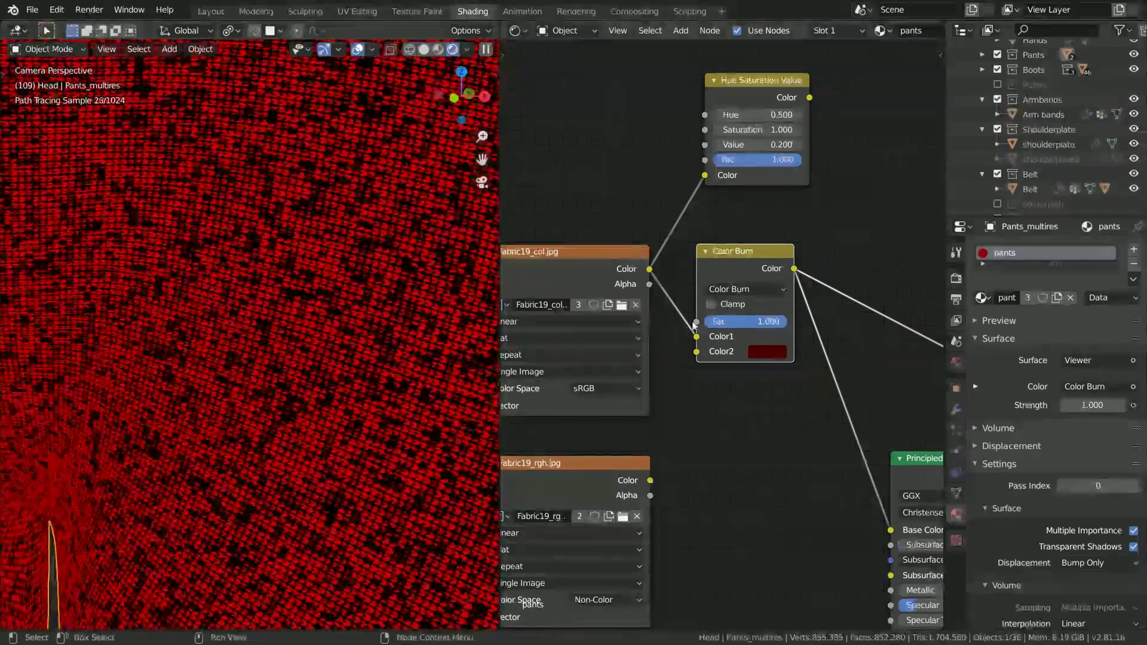
pyautogui.moveTo(774, 322); pyautogui.dragTo(795, 321)
# - Preview the pants' full Principled BSDF shading in place of the Color Burn output
pyautogui.scroll(-2, 784, 335)
pyautogui.moveTo(784, 335); pyautogui.dragTo(696, 347, button='middle')
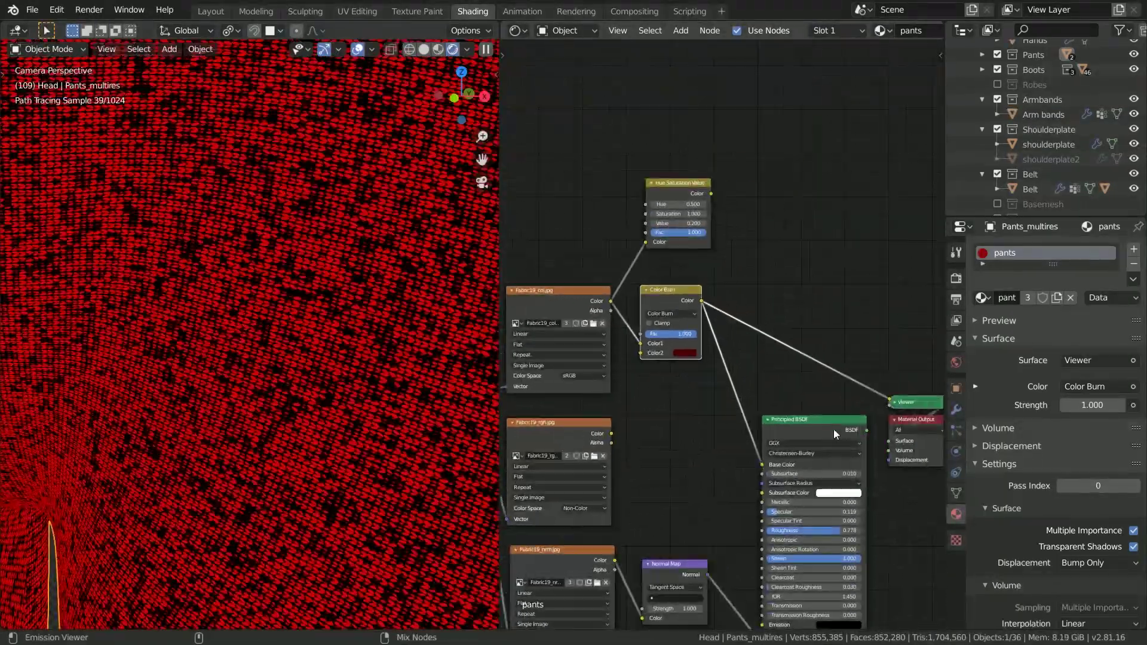
pyautogui.keyDown('ctrl'); pyautogui.keyDown('shift'); pyautogui.click(833, 429); pyautogui.keyUp('shift'); pyautogui.keyUp('ctrl')
pyautogui.scroll(-4, 339, 360)
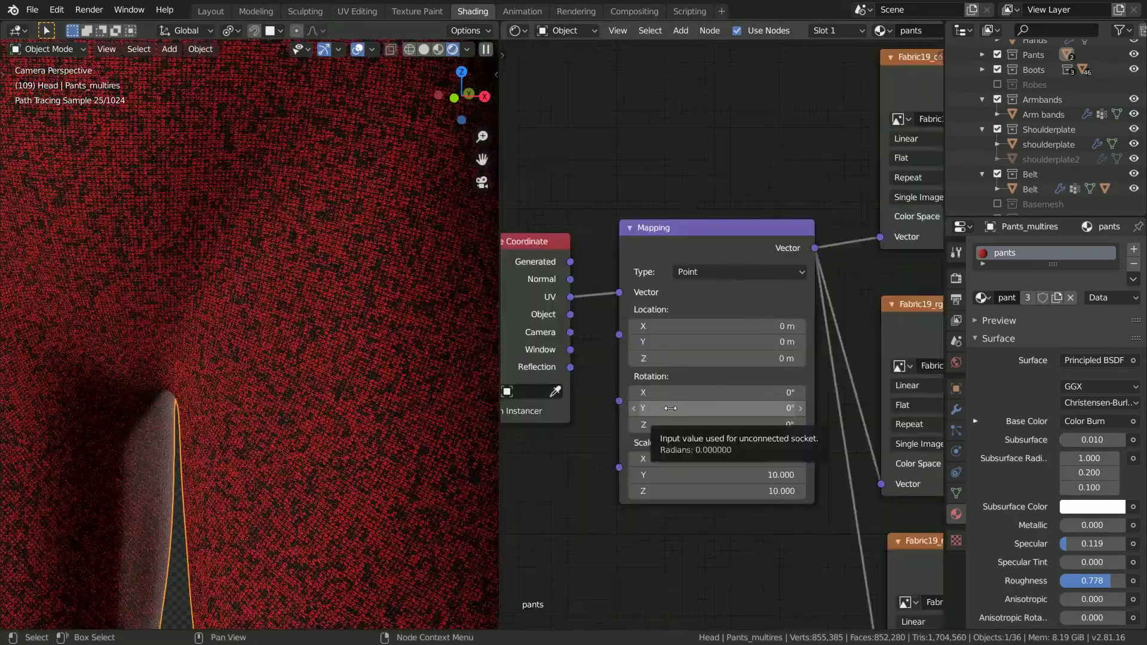
# - Try a 90° Mapping rotation on X and on Z for the pants' fabric textures
pyautogui.moveTo(670, 408)
pyautogui.mouseDown()
pyautogui.moveTo(687, 408)
pyautogui.moveTo(664, 391)
pyautogui.mouseUp()
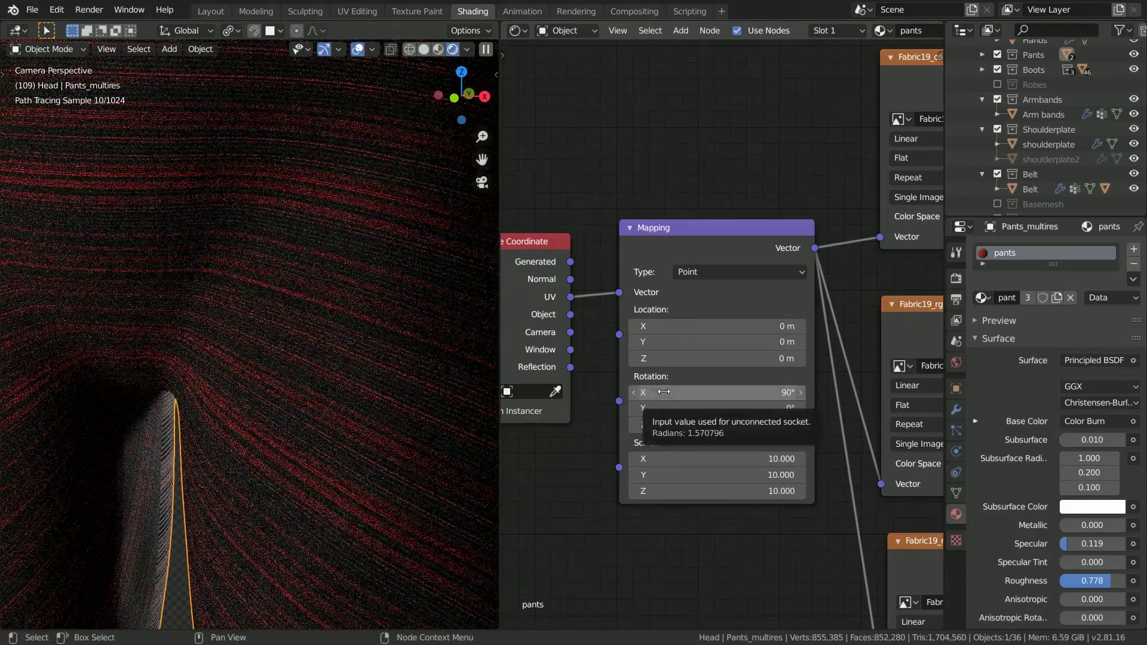
pyautogui.press('Return')
pyautogui.doubleClick(685, 423)
pyautogui.write('90')
pyautogui.press('Return')
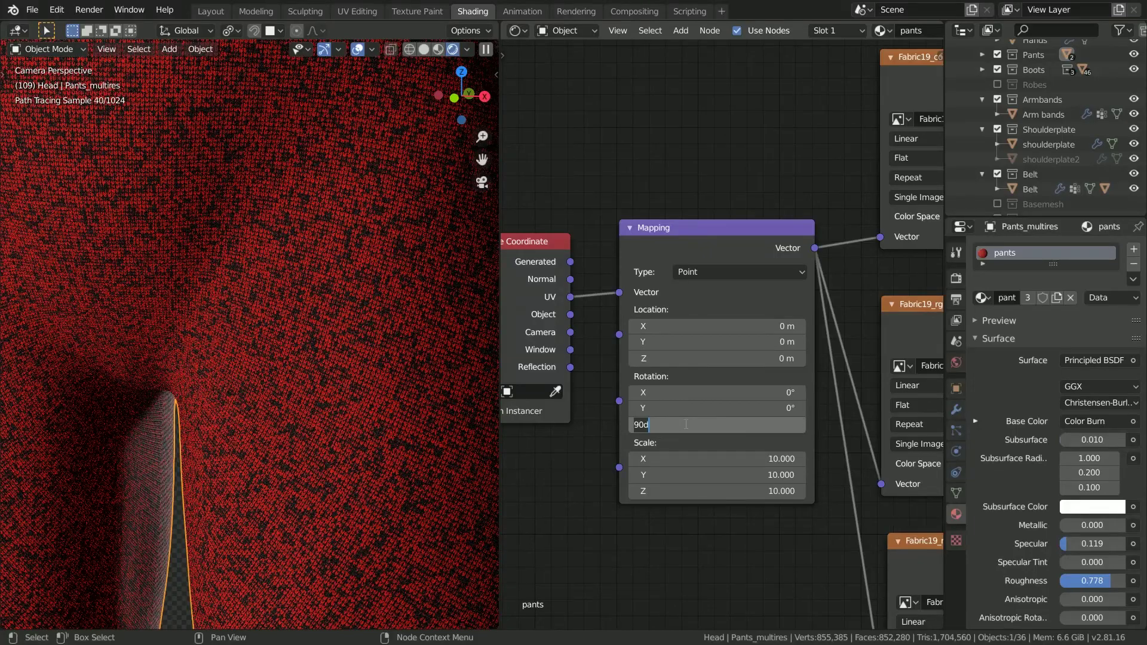
# - Set the pants' Mapping node Z rotation to 70°
pyautogui.press('BackSpace')
pyautogui.press('BackSpace')
pyautogui.press('BackSpace')
pyautogui.write('70')
pyautogui.press('Return')
pyautogui.scroll(-5, 303, 366)
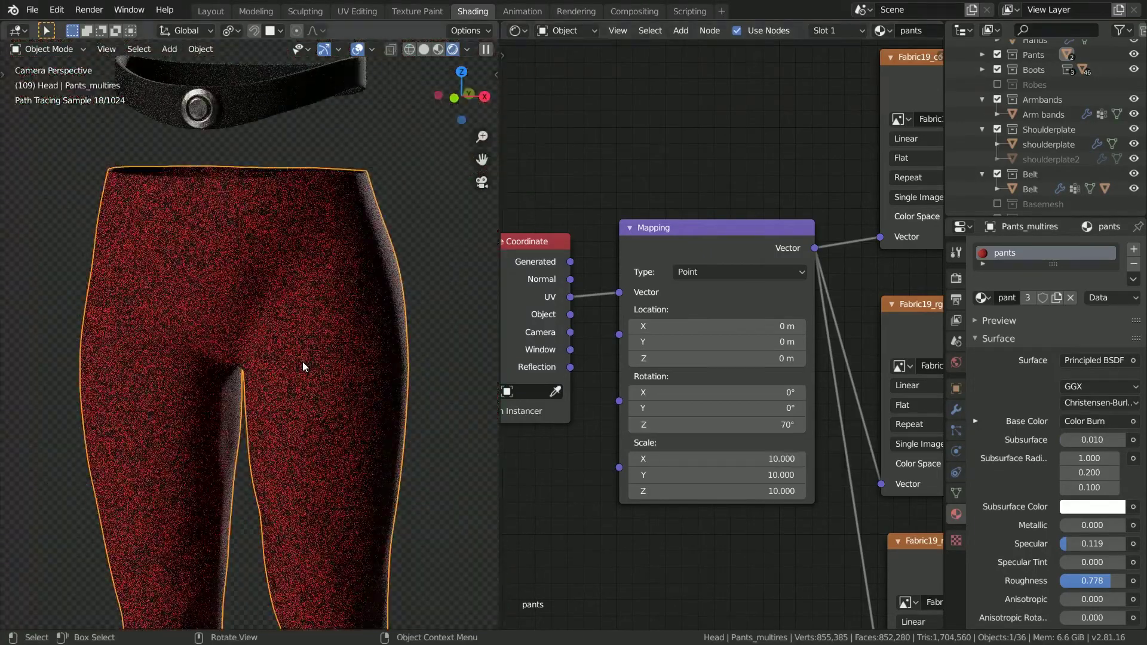
# - Try the Darken blend mode on the pants' color mix node
pyautogui.scroll(-5, 860, 278)
pyautogui.moveTo(860, 278); pyautogui.dragTo(526, 398, button='middle')
pyautogui.scroll(2, 762, 304)
pyautogui.scroll(-1, 765, 306)
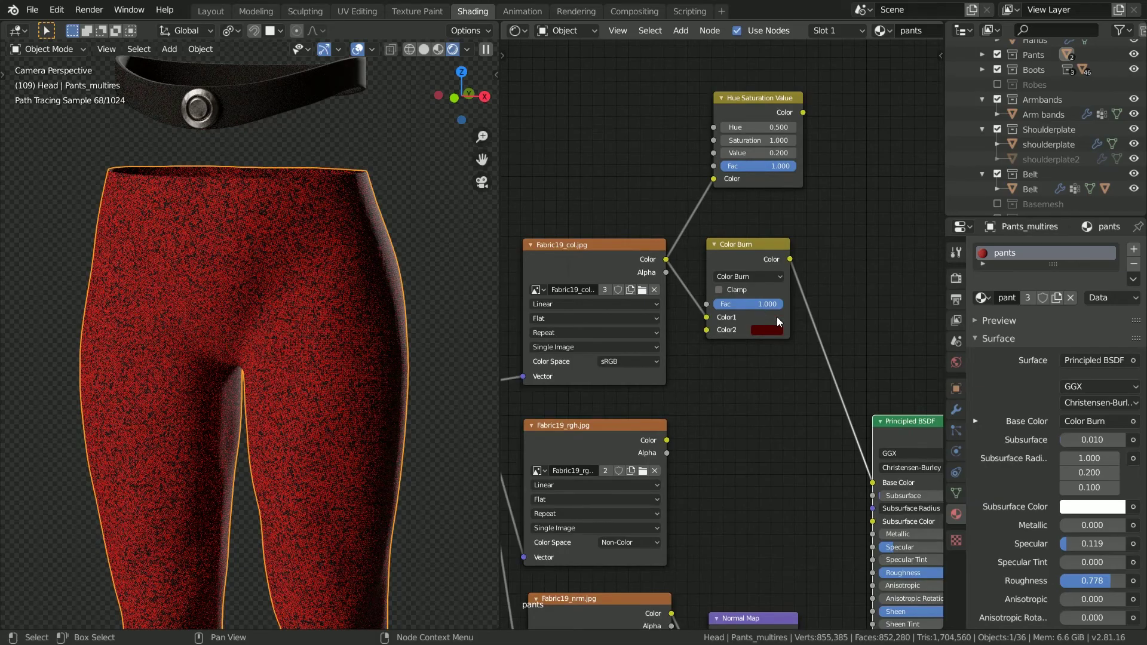
pyautogui.scroll(4, 774, 316)
pyautogui.click(728, 266)
pyautogui.click(725, 305)
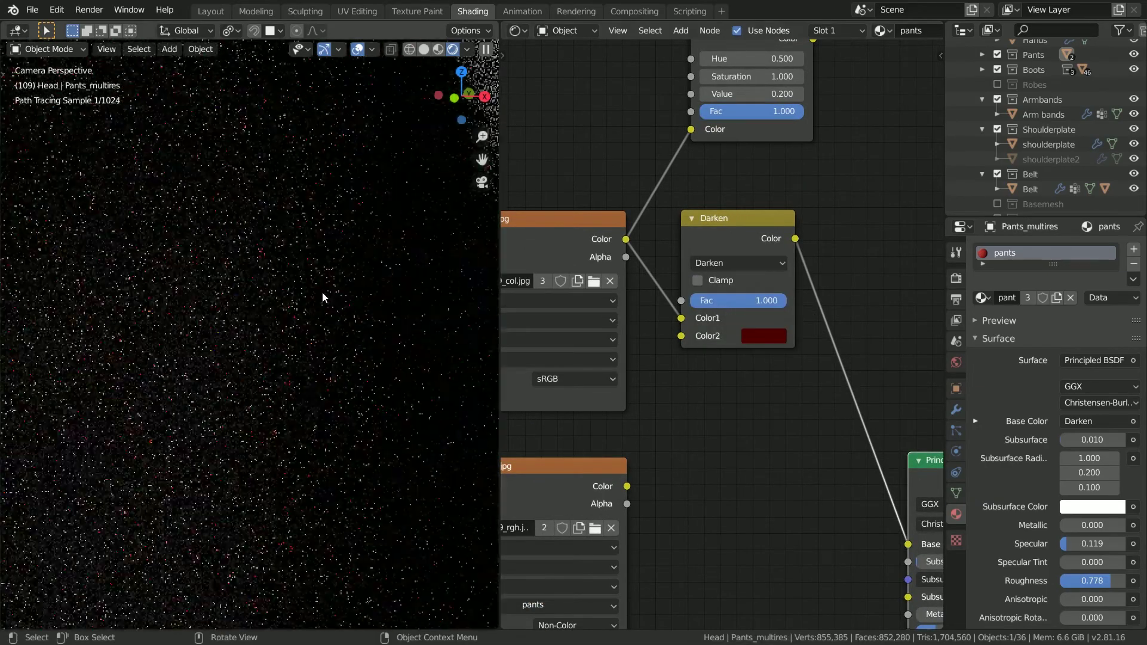
# - Try the Mix blend mode with a reduced Fac on the pants' color node, and undo the last factor change
pyautogui.click(723, 262)
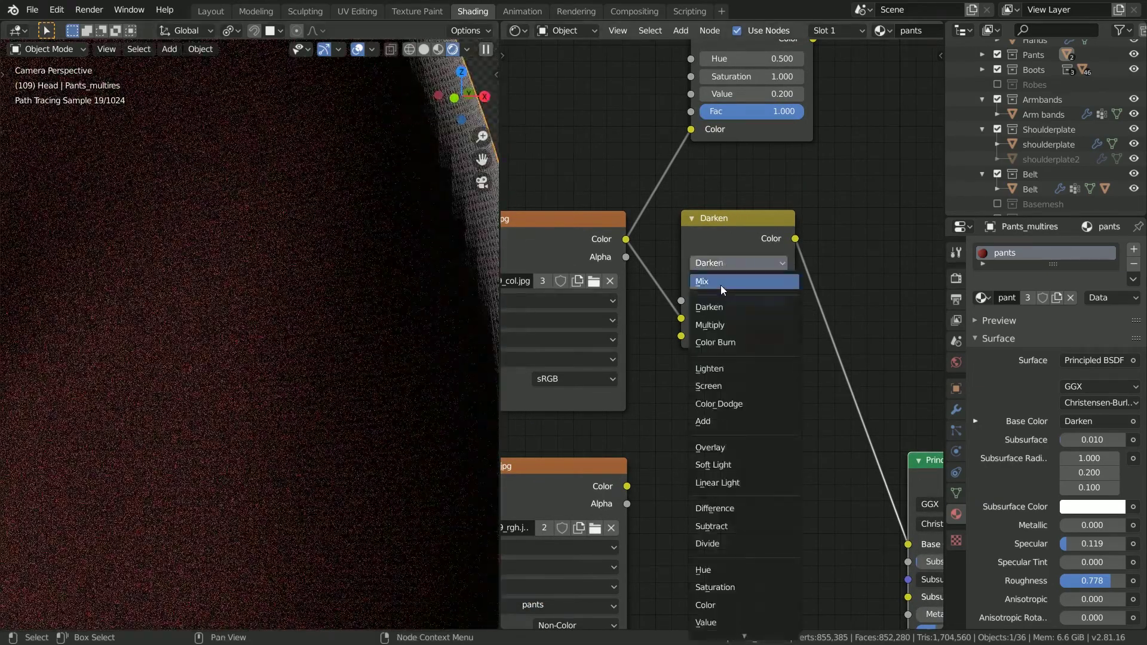
pyautogui.click(720, 285)
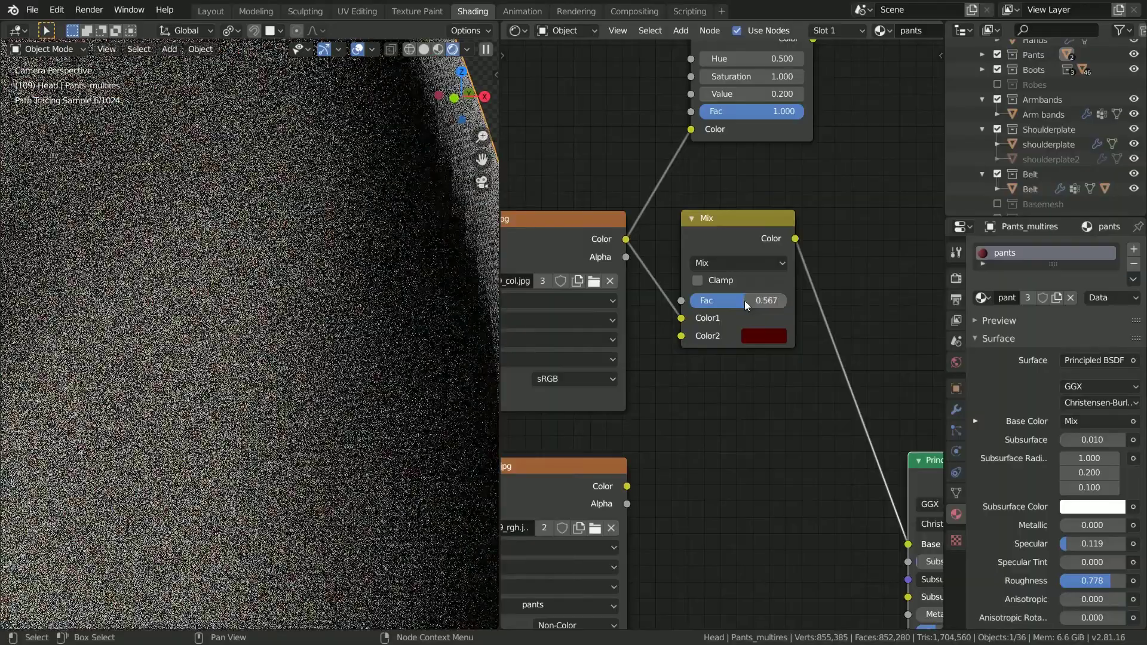
pyautogui.moveTo(745, 302); pyautogui.dragTo(767, 301)
pyautogui.hotkey('ctrl', 'z')
# - Try the Soft Light and Screen blend modes on the pants' color mix node
pyautogui.click(741, 266)
pyautogui.click(729, 460)
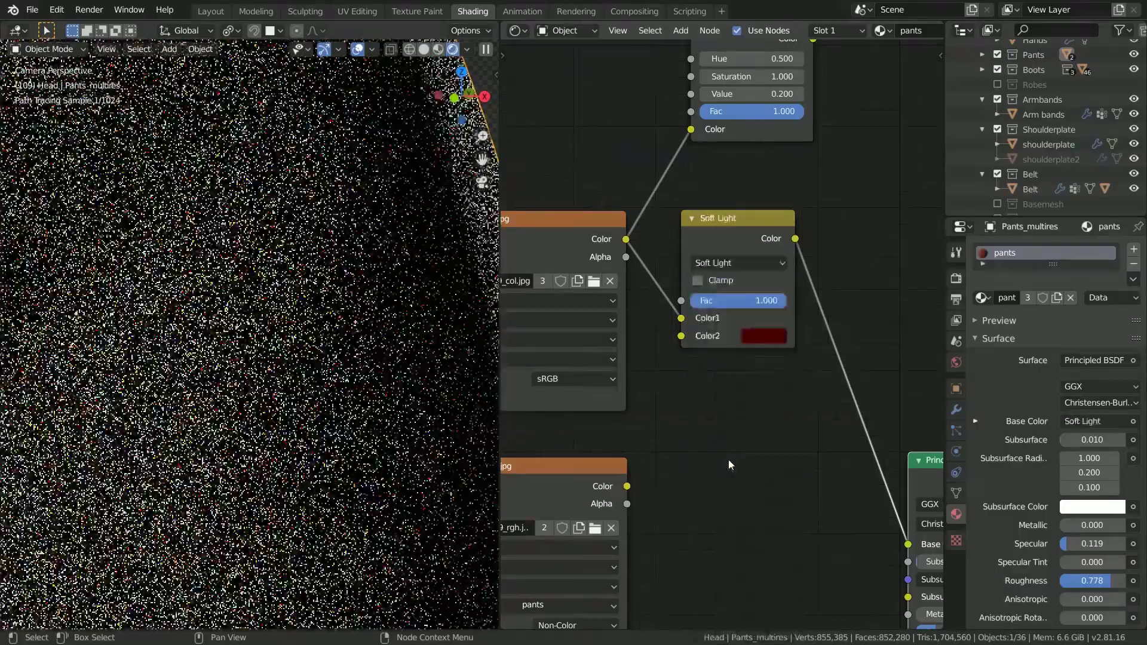
pyautogui.scroll(-2, 747, 450)
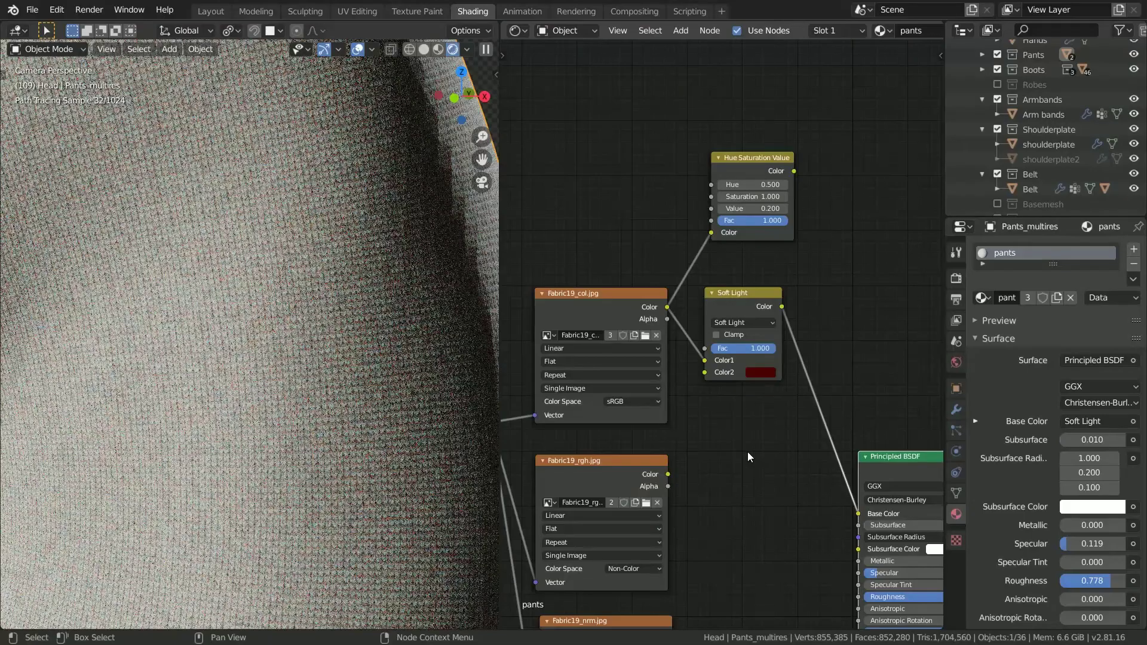
pyautogui.scroll(2, 749, 382)
pyautogui.click(748, 303)
pyautogui.click(739, 427)
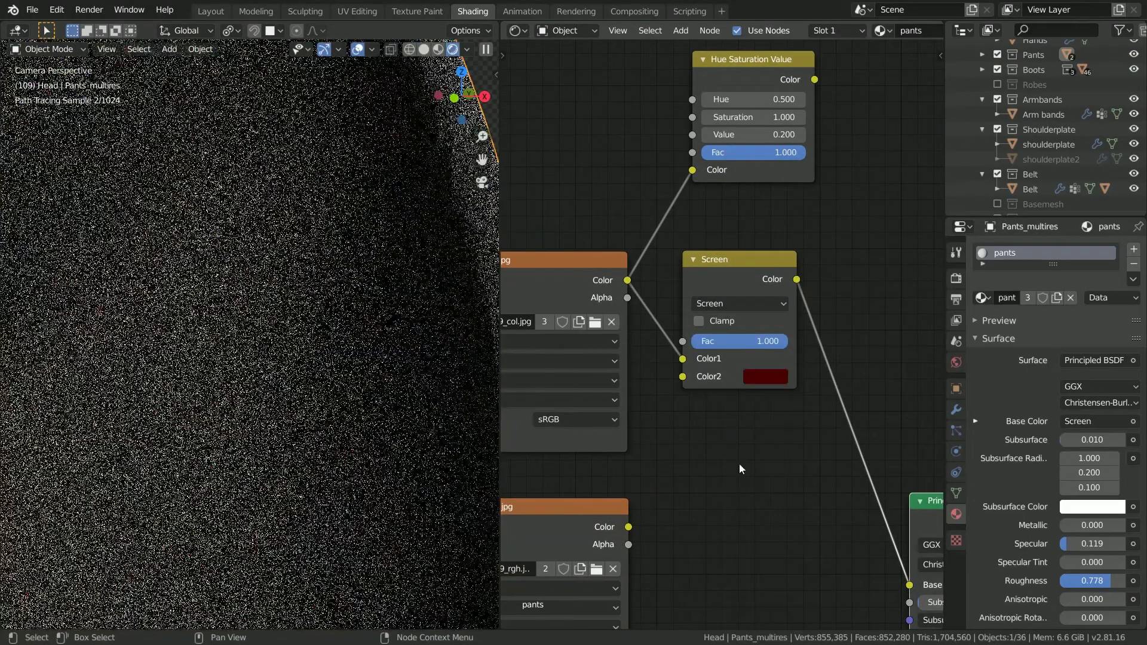
# - Preview the Screen node unlinked from Base Color, with dark red as Color1, Fabric19_col.jpg in Color2 and Fac 0.127
pyautogui.keyDown('ctrl'); pyautogui.keyDown('shift'); pyautogui.click(732, 317); pyautogui.keyUp('shift'); pyautogui.keyUp('ctrl')
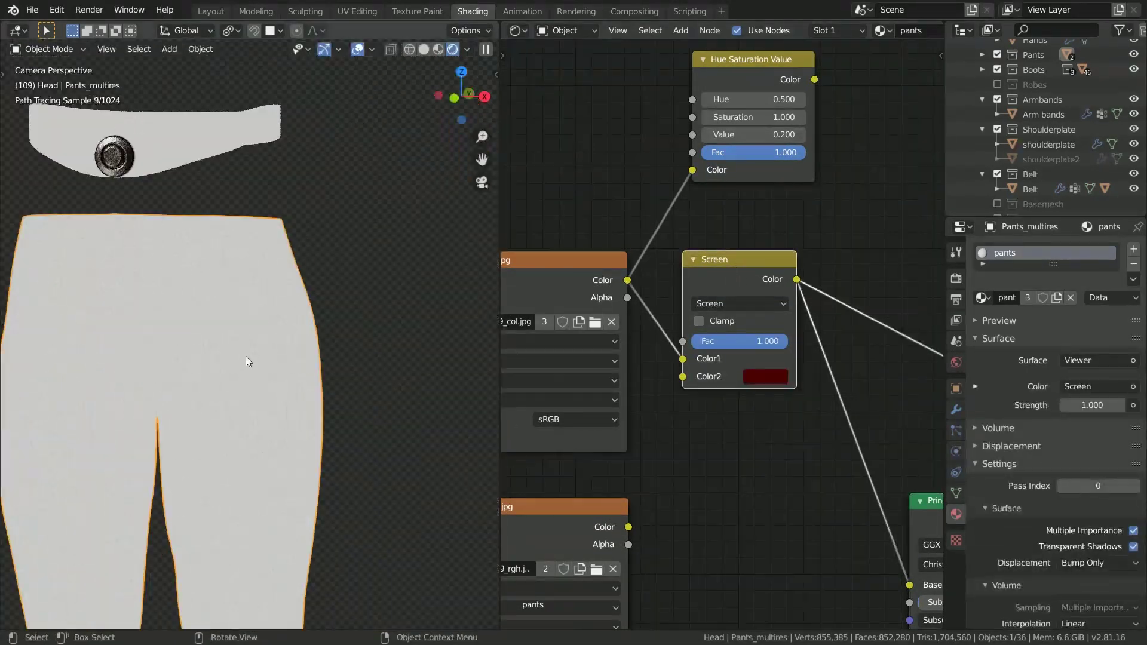
pyautogui.click(769, 360)
pyautogui.rightClick(783, 431)
pyautogui.scroll(-5, 923, 553)
pyautogui.moveTo(934, 561); pyautogui.dragTo(817, 504, button='middle')
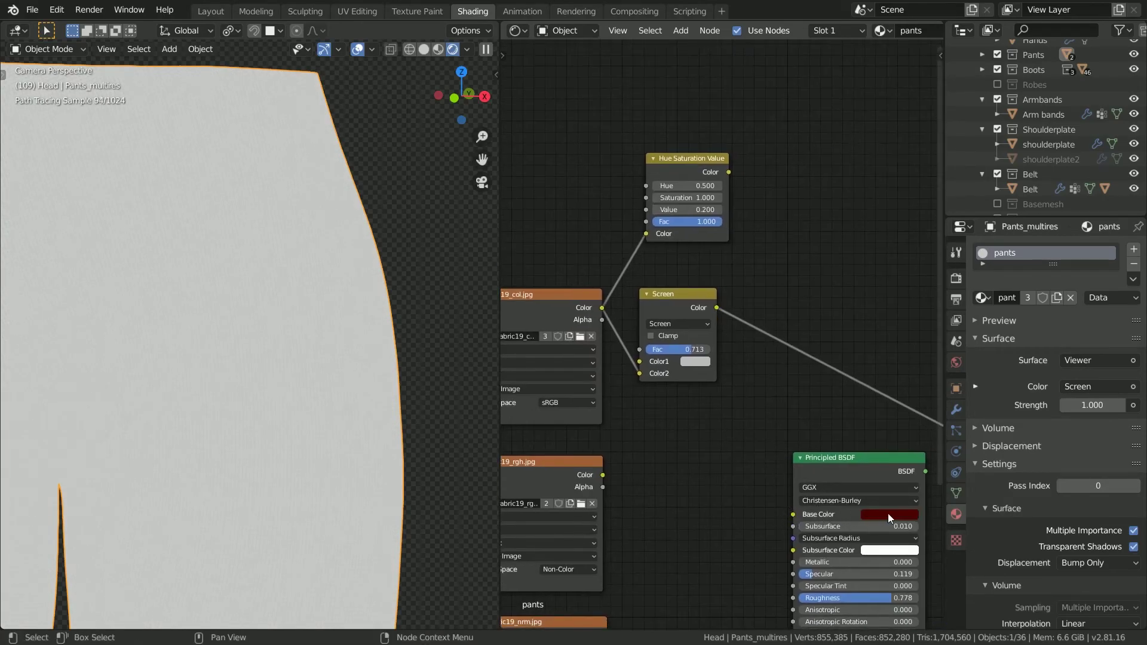
pyautogui.moveTo(690, 350); pyautogui.dragTo(654, 349)
pyautogui.scroll(2, 735, 345)
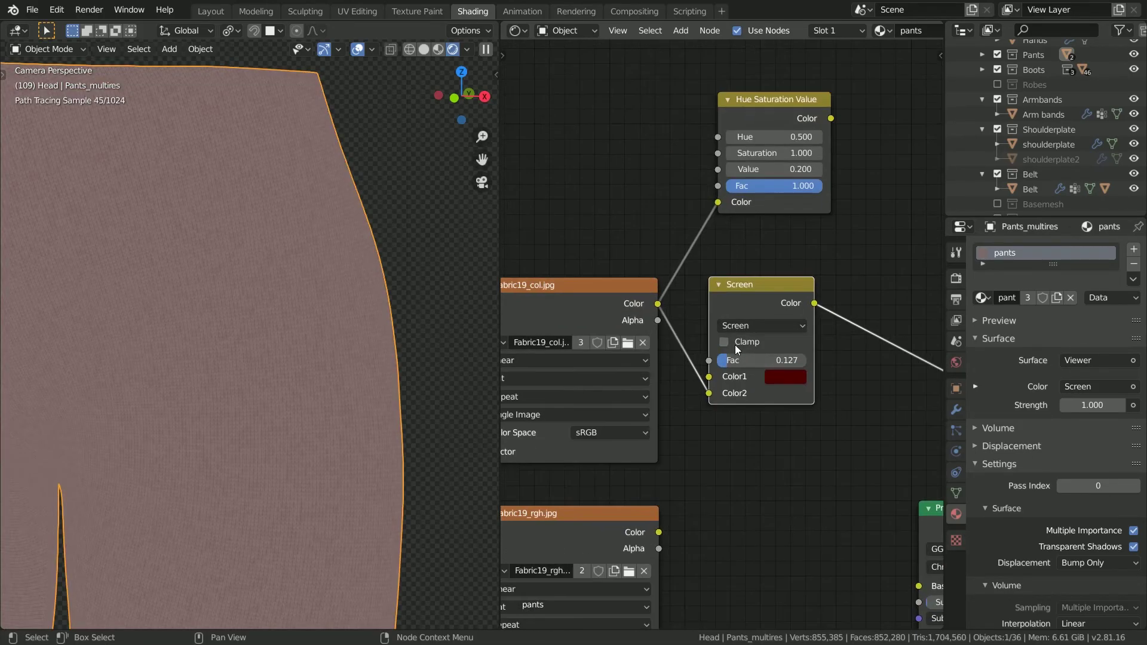
# - Switch the mix node to Subtract with Fac 0.073, move it aside and reconnect Fabric19_col.jpg to Color1
pyautogui.click(741, 326)
pyautogui.click(740, 81)
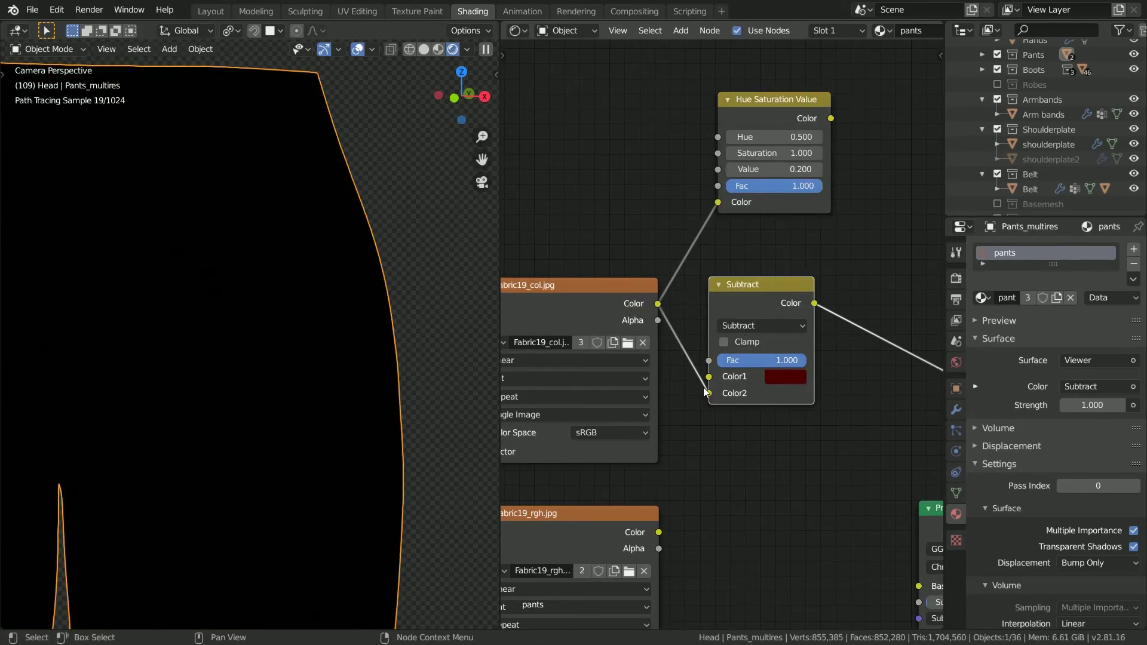
pyautogui.moveTo(715, 382); pyautogui.dragTo(729, 437, button='middle')
pyautogui.click(755, 380)
pyautogui.moveTo(767, 342); pyautogui.dragTo(819, 331)
pyautogui.moveTo(775, 438); pyautogui.dragTo(775, 422)
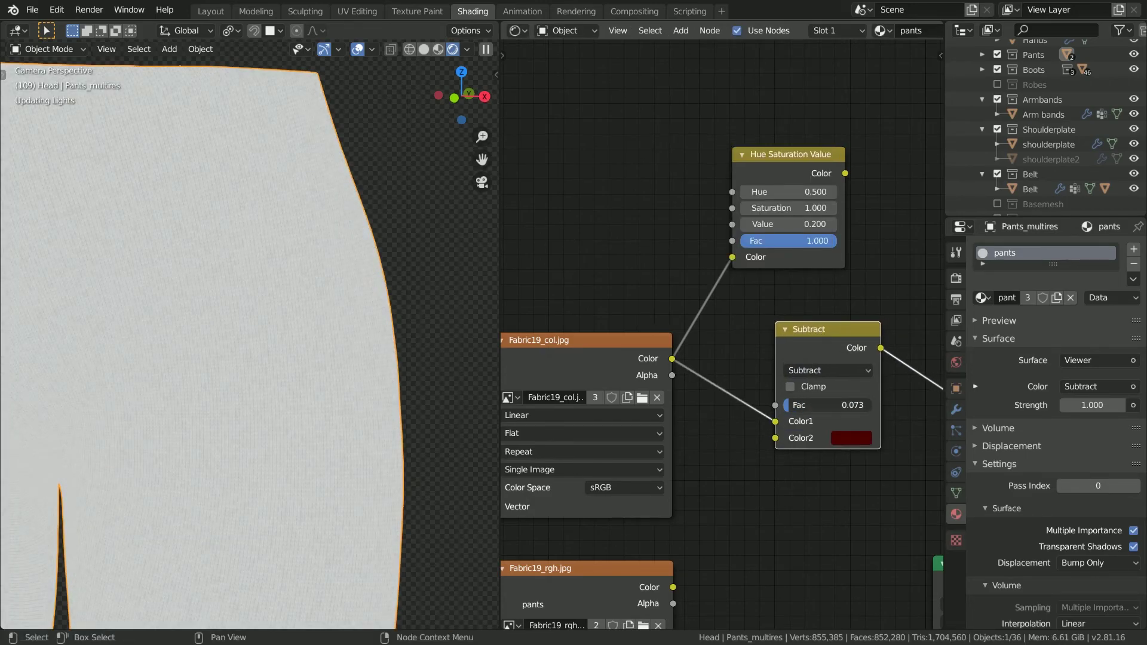
# - Set the pants' color mix node to Multiply with Fac 1.000 and return the material output to the Principled BSDF
pyautogui.click(815, 371)
pyautogui.click(812, 271)
pyautogui.click(812, 369)
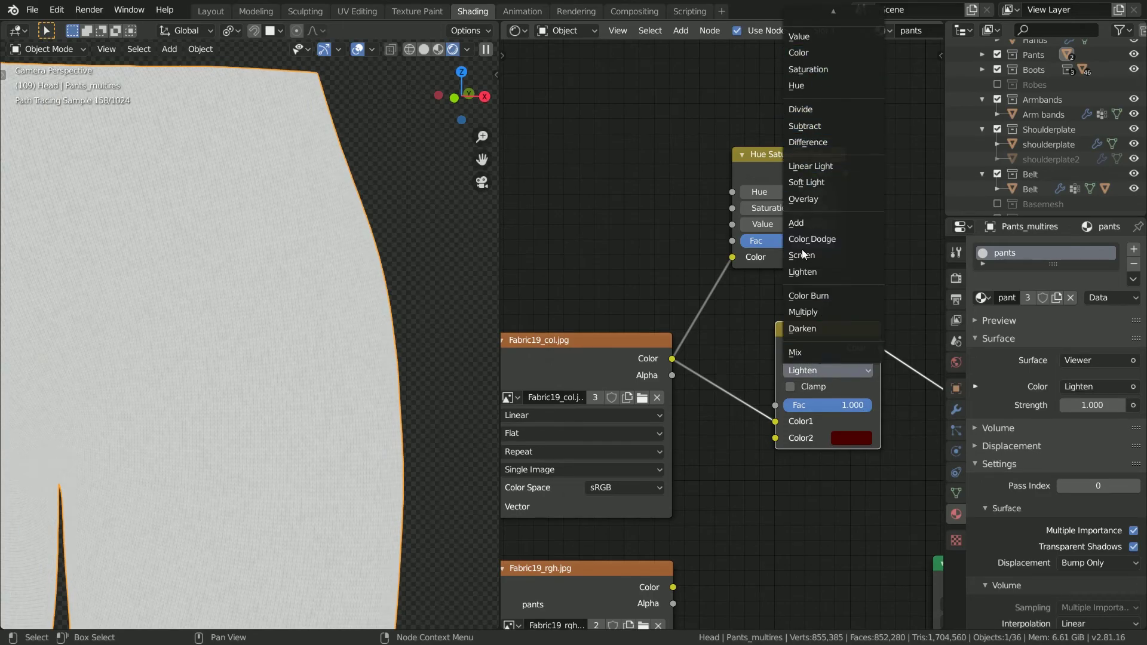
pyautogui.click(803, 312)
pyautogui.scroll(-3, 777, 418)
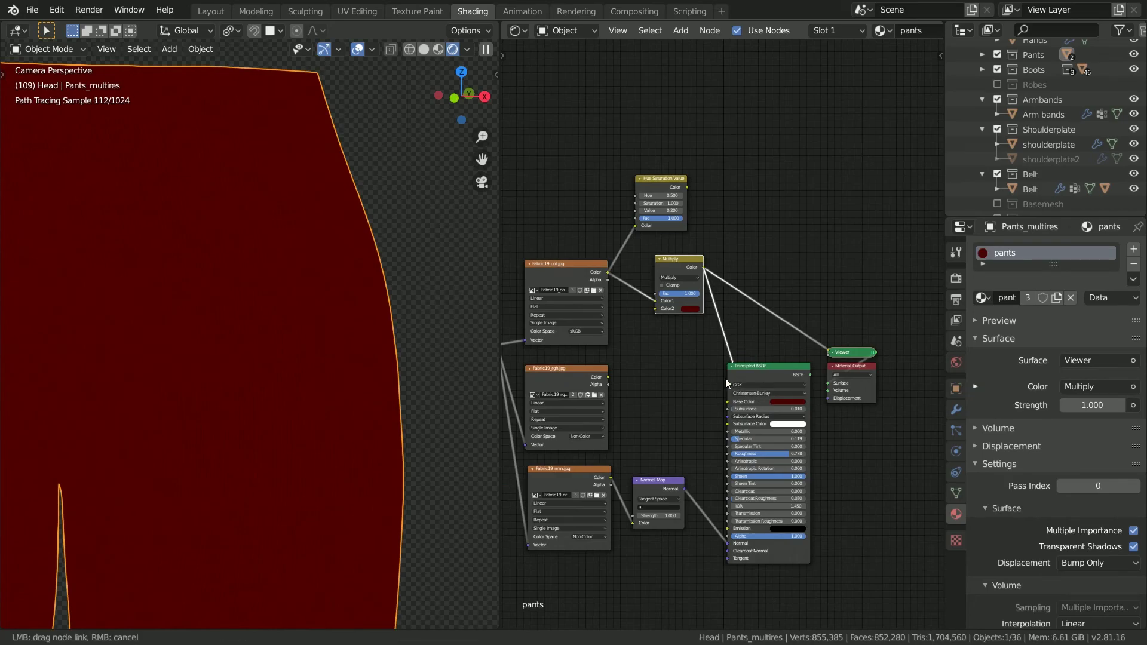
pyautogui.keyDown('ctrl'); pyautogui.keyDown('shift'); pyautogui.click(752, 375); pyautogui.keyUp('shift'); pyautogui.keyUp('ctrl')
pyautogui.scroll(-3, 296, 400)
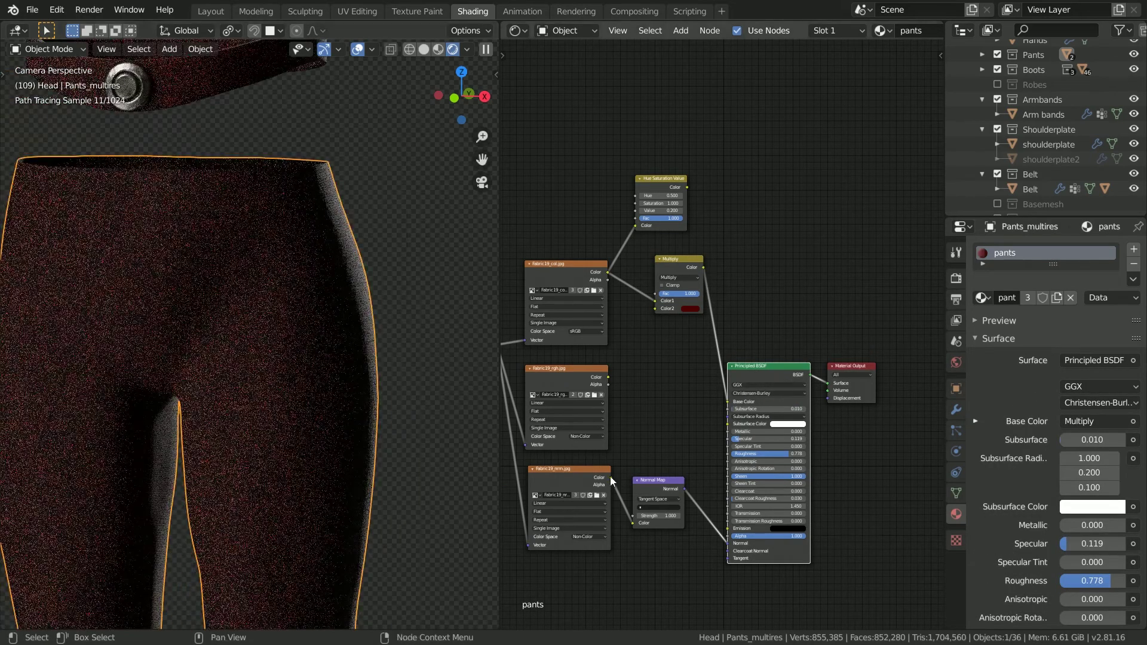
pyautogui.scroll(3, 711, 528)
pyautogui.scroll(2, 711, 528)
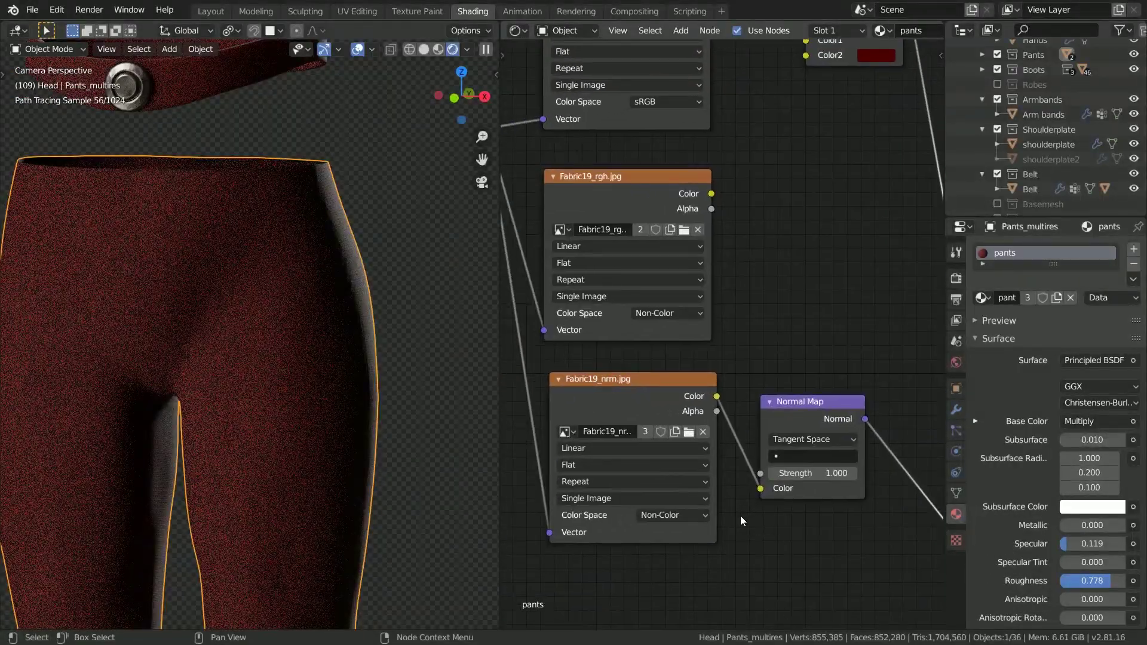
pyautogui.scroll(-4, 313, 512)
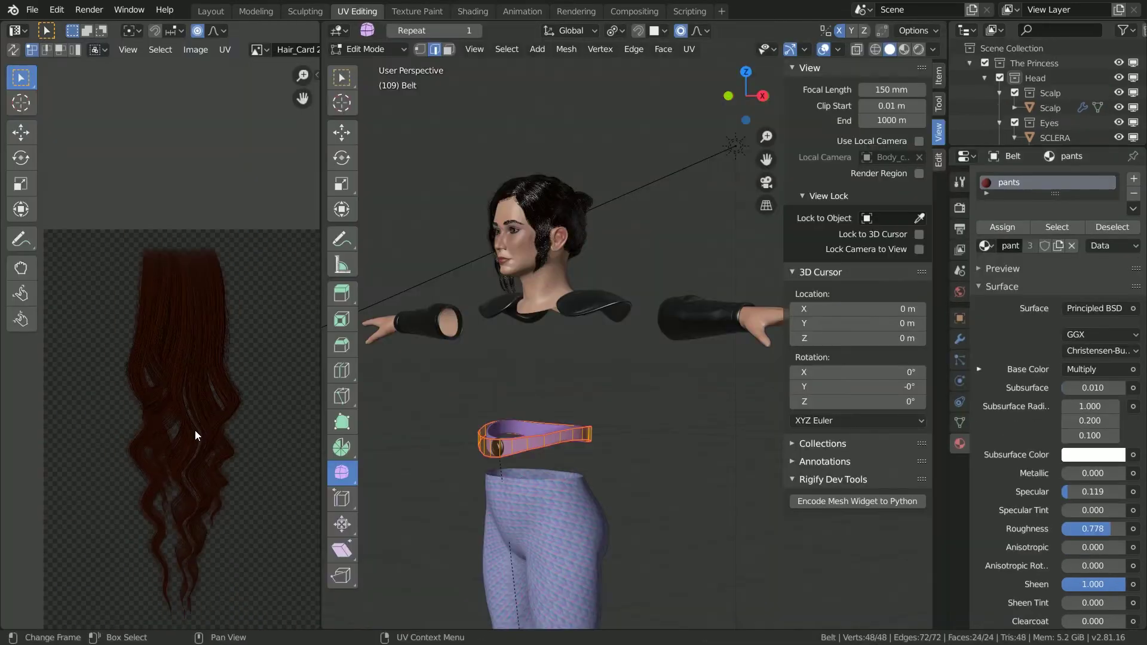
# - Mark a seam on a vertical edge at the back of the belt and unwrap the whole belt
pyautogui.press('u')
pyautogui.moveTo(448, 430); pyautogui.dragTo(598, 442, button='middle')
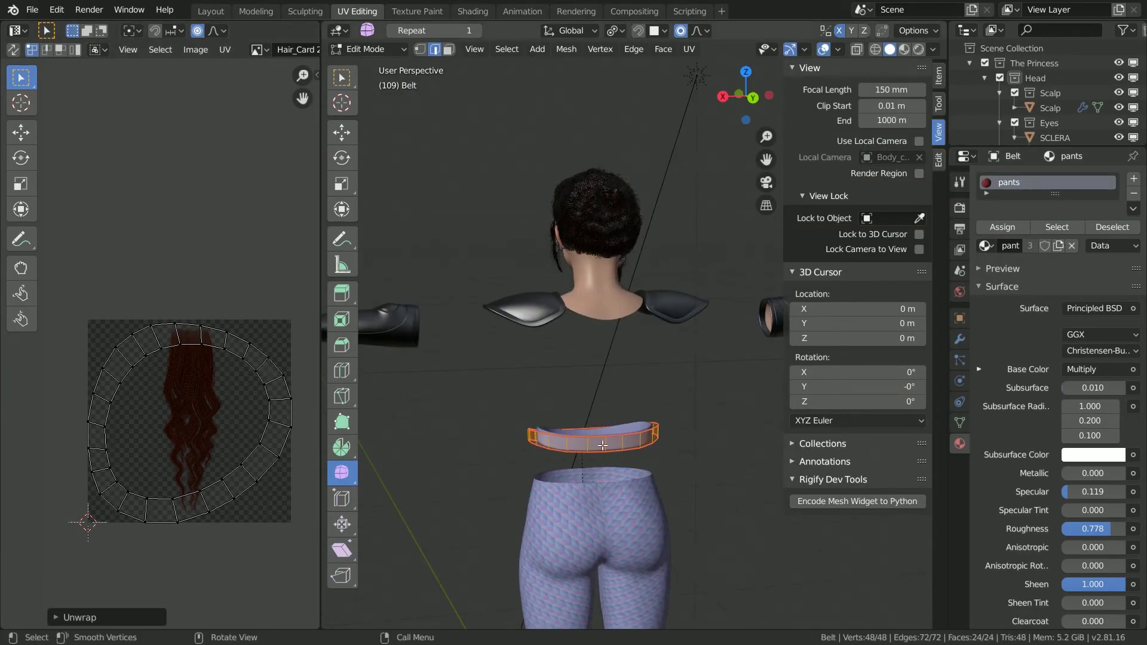
pyautogui.click(597, 443)
pyautogui.rightClick(597, 443)
pyautogui.click(583, 522)
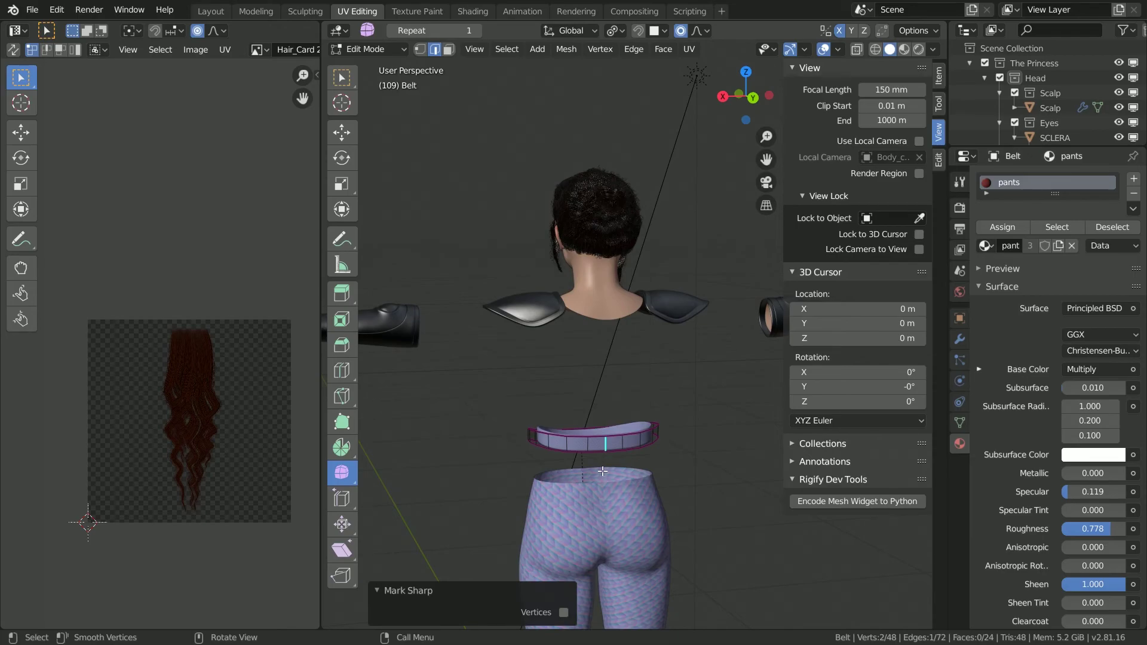
pyautogui.hotkey('ctrl', 'z')
pyautogui.rightClick(608, 452)
pyautogui.click(609, 409)
pyautogui.press('a')
pyautogui.scroll(1, 88, 448)
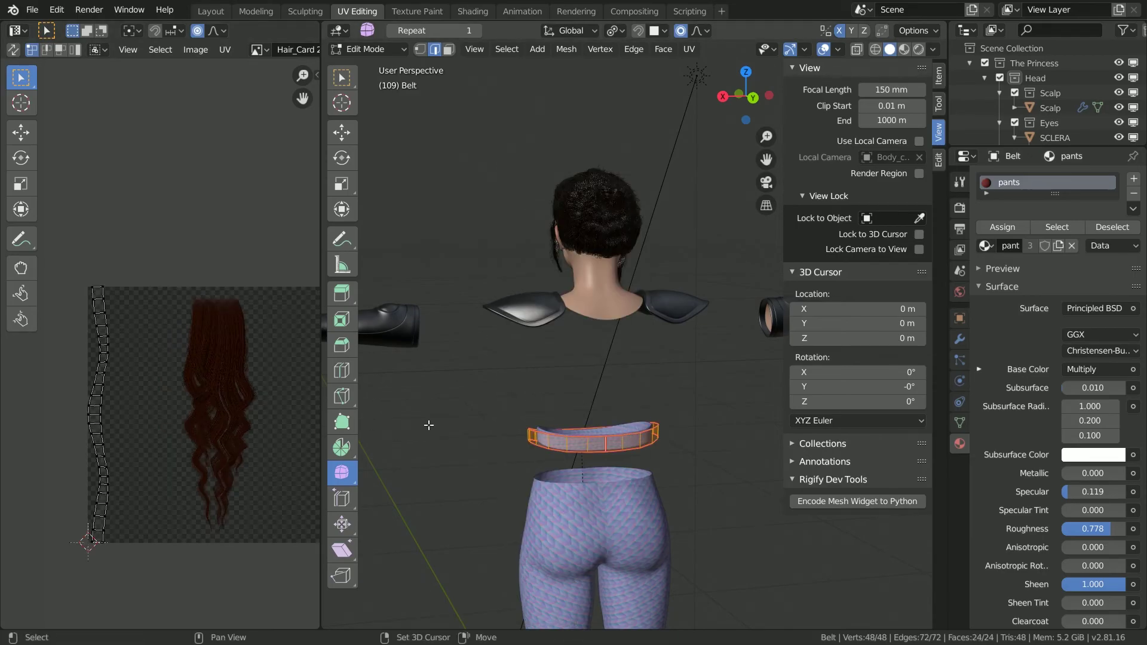
# - Move edges on the side of the belt along the Z axis to adjust its shape
pyautogui.moveTo(429, 426); pyautogui.dragTo(504, 371, button='middle')
pyautogui.scroll(2, 504, 371)
pyautogui.click(660, 392)
pyautogui.click(619, 445)
pyautogui.keyDown('shift'); pyautogui.moveTo(661, 392); pyautogui.dragTo(640, 429, button='middle'); pyautogui.keyUp('shift')
pyautogui.press('g')
pyautogui.press('z')
pyautogui.click(621, 452)
pyautogui.press('g')
pyautogui.press('z')
pyautogui.click(654, 447)
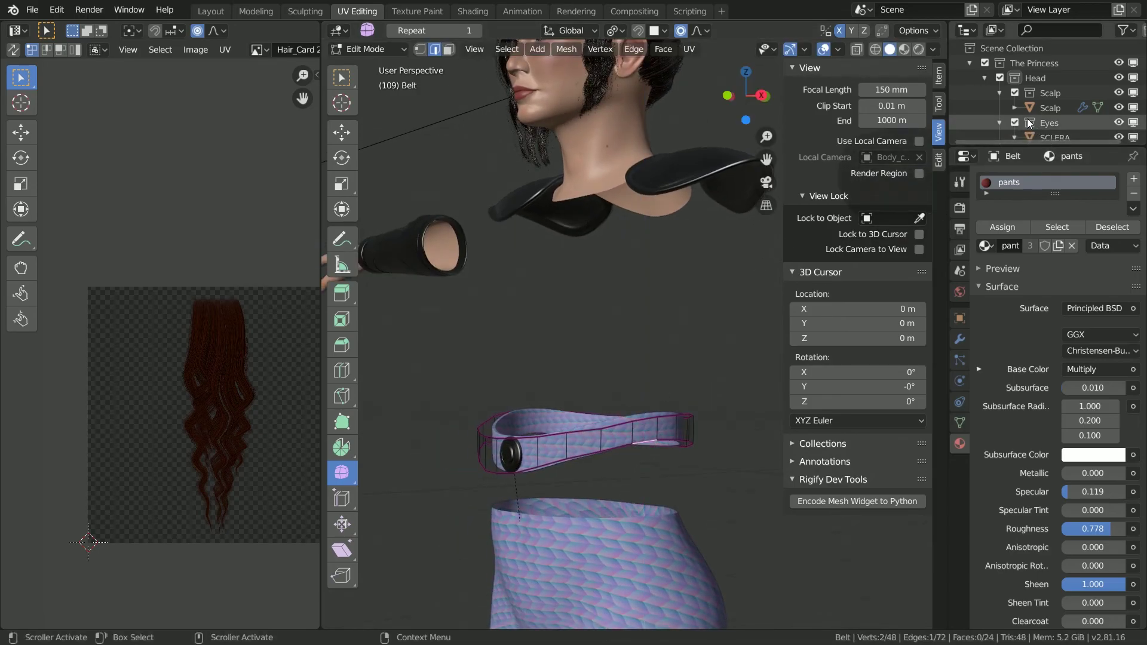
# - Show the Robes collection and fit the belt's upper side edges to the robe along Z, moving the last edge about 0.0034 m
pyautogui.scroll(-6, 1019, 117)
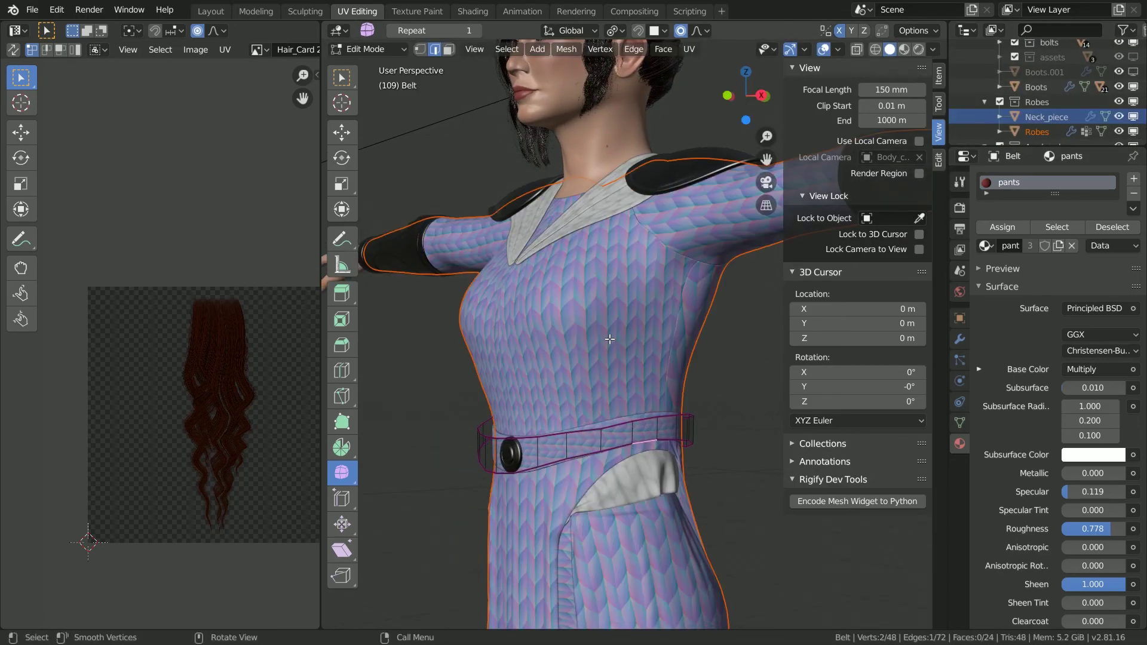
pyautogui.scroll(4, 601, 403)
pyautogui.scroll(-3, 601, 403)
pyautogui.press('g')
pyautogui.press('z')
pyautogui.click(601, 403)
pyautogui.click(645, 399)
pyautogui.press('g')
pyautogui.press('z')
pyautogui.click(645, 397)
pyautogui.press('g')
pyautogui.press('z')
pyautogui.click(541, 408)
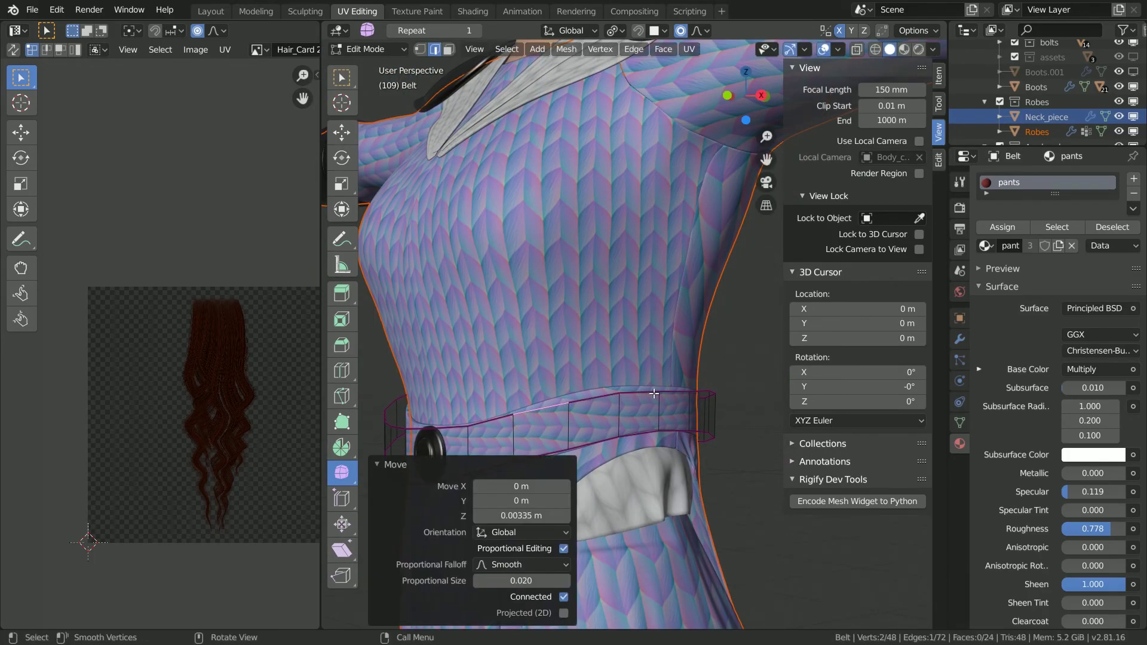
# - Adjust an upper and a lower edge farther around the belt's side along Z, lowering the lower one about 0.00085 m
pyautogui.click(675, 395)
pyautogui.moveTo(683, 394); pyautogui.dragTo(633, 378, button='middle')
pyautogui.press('g')
pyautogui.press('z')
pyautogui.click(635, 374)
pyautogui.click(676, 427)
pyautogui.press('g')
pyautogui.press('z')
pyautogui.click(674, 429)
pyautogui.moveTo(636, 428); pyautogui.dragTo(676, 426, button='middle')
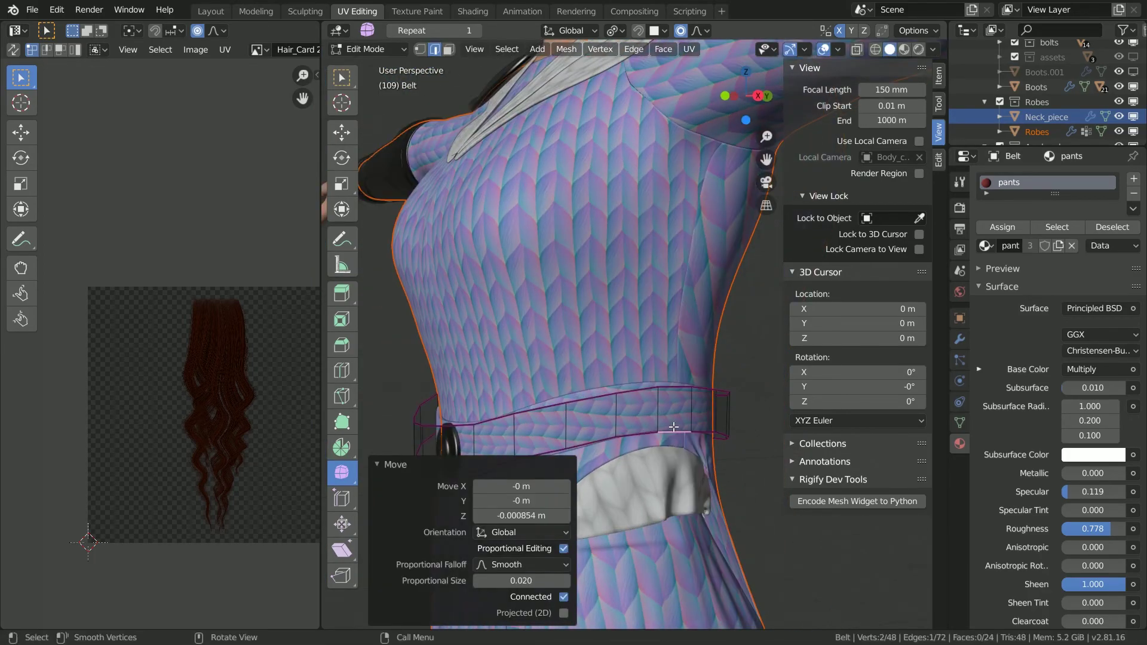
# - Unwrap the whole belt again, straighten its UV strip with Align and return to Object Mode
pyautogui.press('a')
pyautogui.press('u')
pyautogui.click(643, 416)
pyautogui.scroll(3, 95, 361)
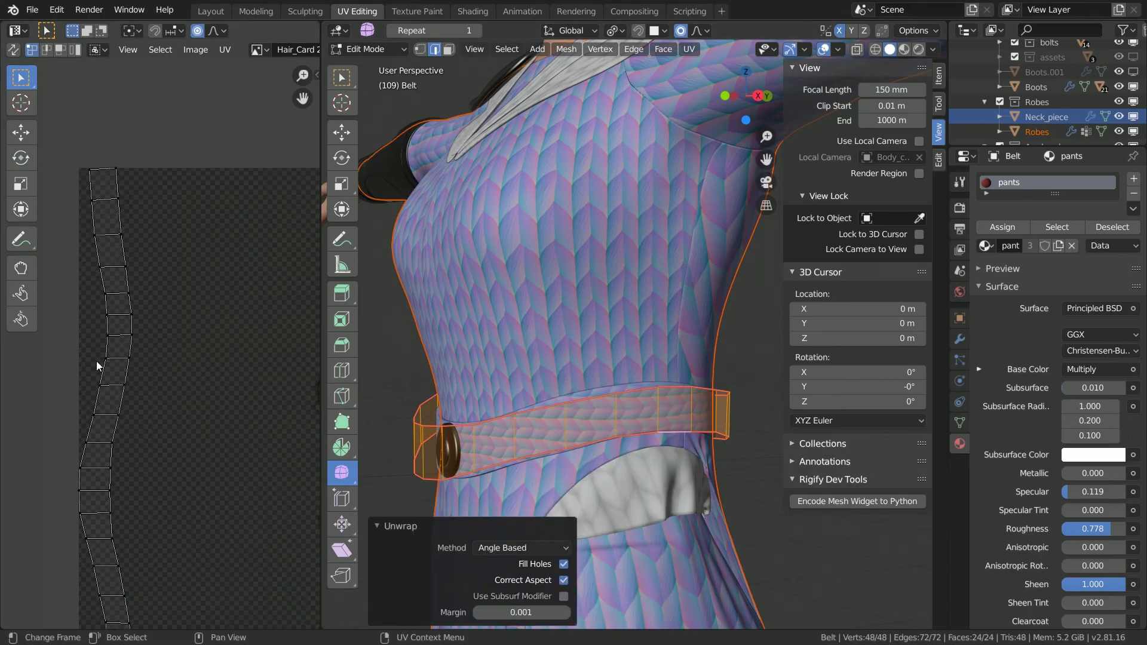
pyautogui.rightClick(102, 354)
pyautogui.click(82, 519)
pyautogui.rightClick(113, 387)
pyautogui.click(116, 386)
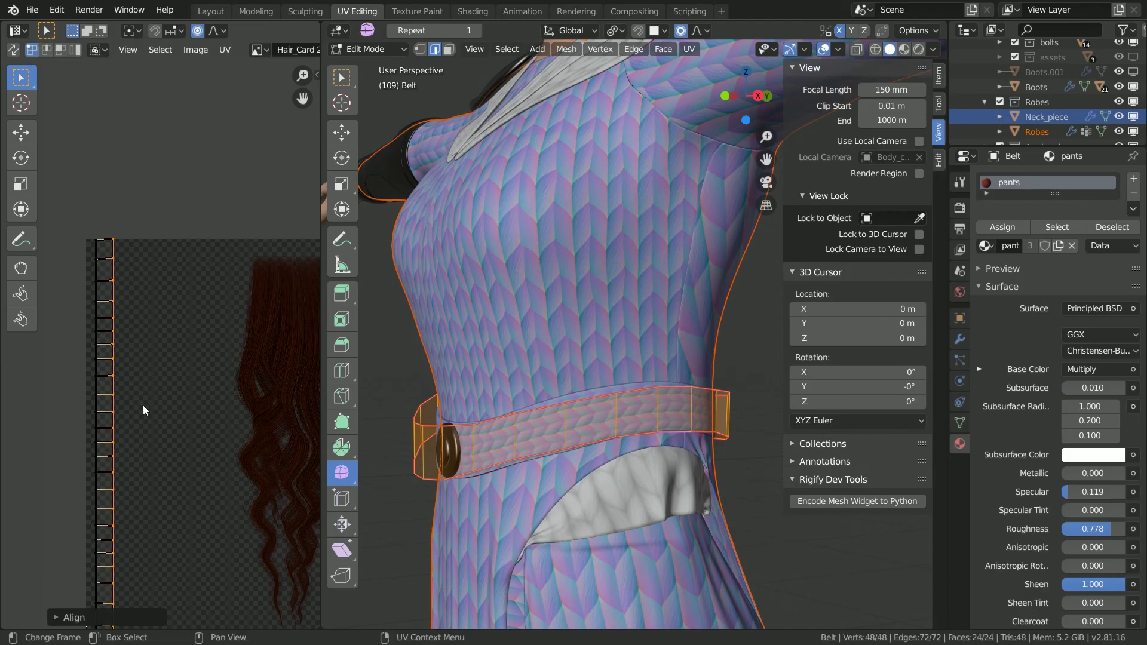
pyautogui.press('Tab')
pyautogui.moveTo(508, 360)
pyautogui.mouseDown(button='middle')
pyautogui.moveTo(590, 338)
pyautogui.moveTo(531, 313)
pyautogui.mouseUp(button='middle')
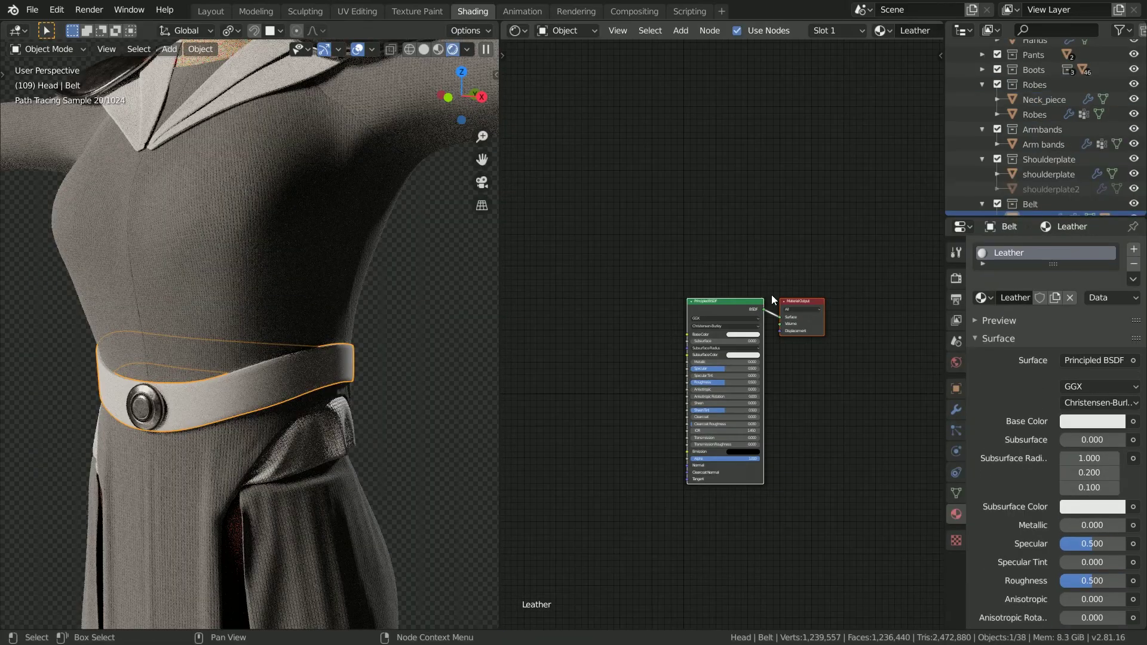
# - Add a mapped image texture to the Leather material's Principled BSDF and load TexturesCom_Leather_Plain09_008x008_2K_albedo.tif as base color
pyautogui.click(722, 307)
pyautogui.hotkey('ctrl', 't')
pyautogui.press('g')
pyautogui.click(640, 301)
pyautogui.scroll(4, 805, 349)
pyautogui.moveTo(621, 340); pyautogui.dragTo(739, 350, button='middle')
pyautogui.click(759, 382)
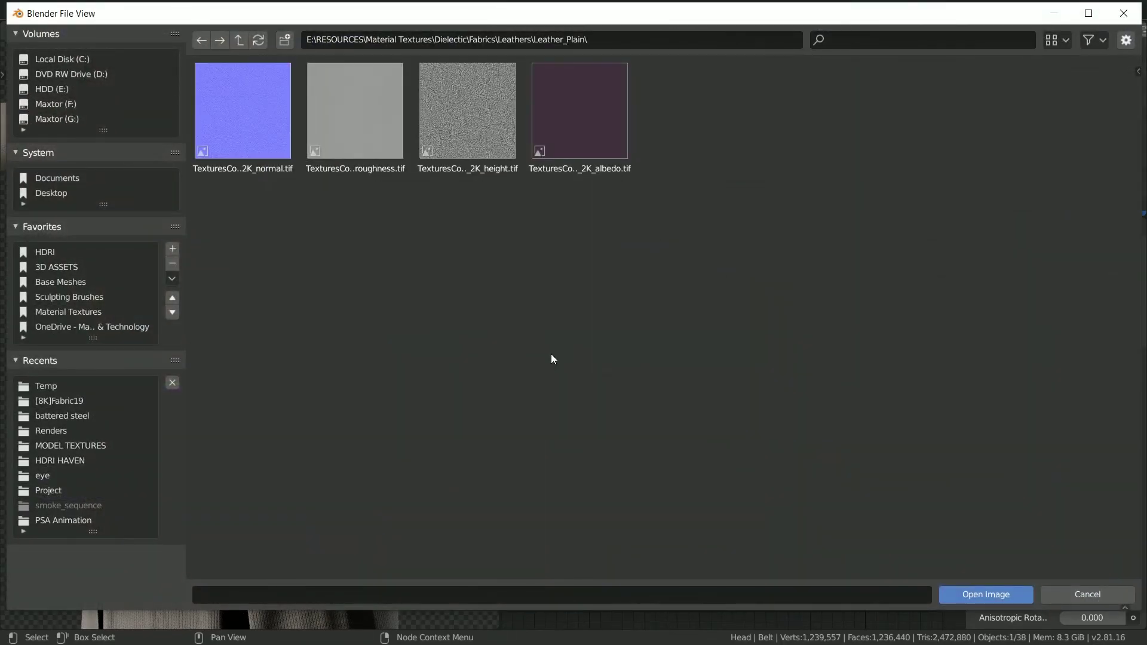
pyautogui.doubleClick(601, 153)
pyautogui.scroll(6, 210, 399)
pyautogui.scroll(-6, 806, 246)
pyautogui.click(703, 256)
pyautogui.scroll(-2, 299, 391)
pyautogui.scroll(2, 842, 301)
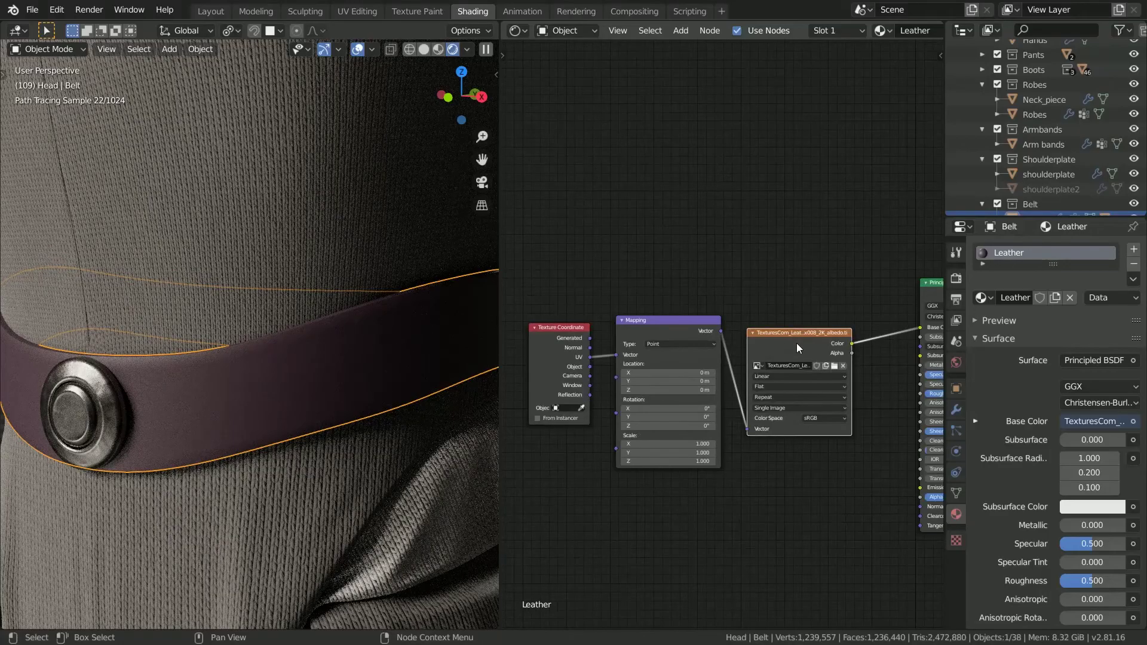
# - Duplicate the albedo texture node, connect the Mapping vector to the copy and load the Leather_Plain 2K normal image
pyautogui.moveTo(843, 300); pyautogui.dragTo(854, 303)
pyautogui.click(699, 315)
pyautogui.hotkey('shift', 'd')
pyautogui.click(700, 414)
pyautogui.scroll(4, 675, 393)
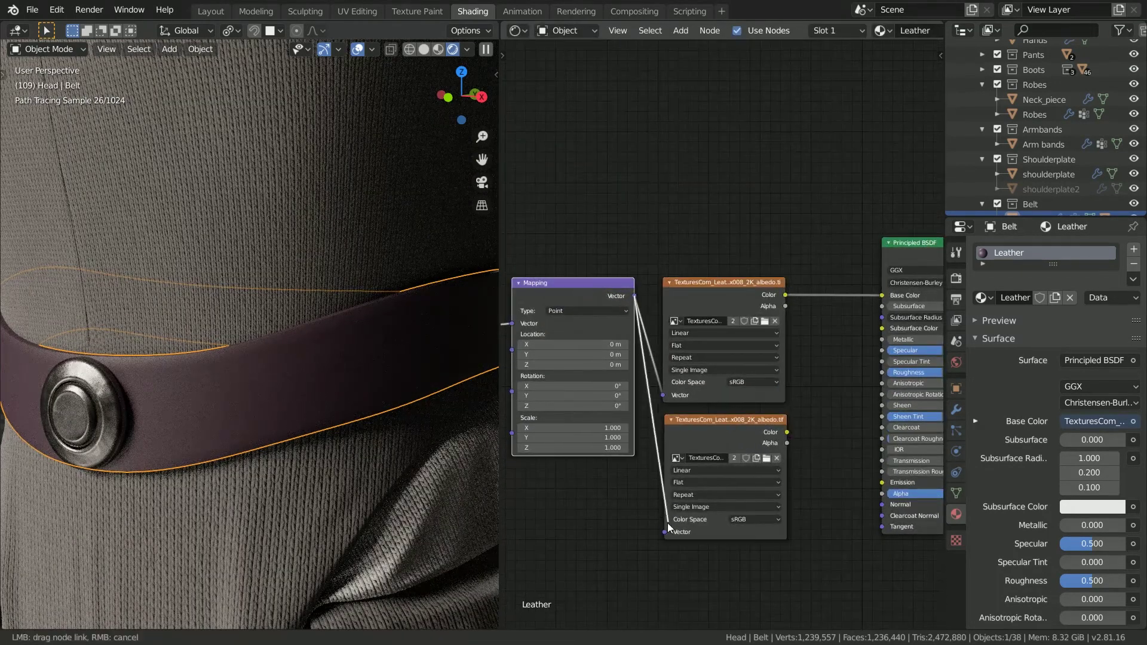
pyautogui.moveTo(667, 521); pyautogui.dragTo(667, 529)
pyautogui.click(767, 458)
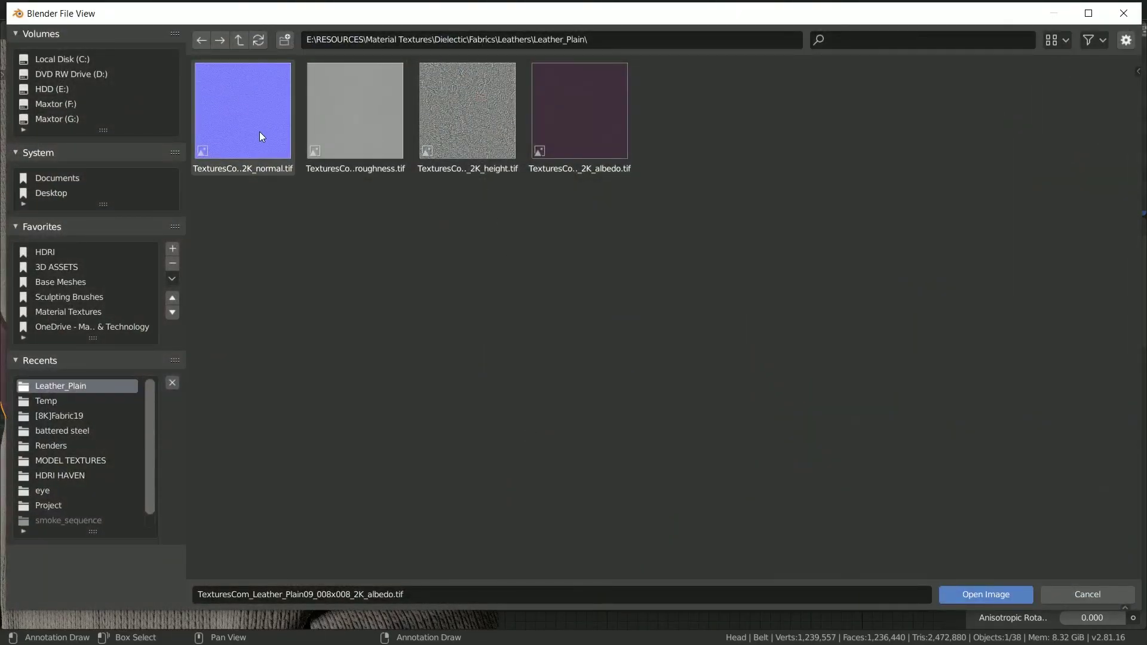
pyautogui.doubleClick(259, 132)
# - Add a Normal Map node and connect it between the normal texture's color and the Principled BSDF's Normal input
pyautogui.hotkey('shift', 'a')
pyautogui.click(832, 443)
pyautogui.write('nor')
pyautogui.press('Down')
pyautogui.press('Return')
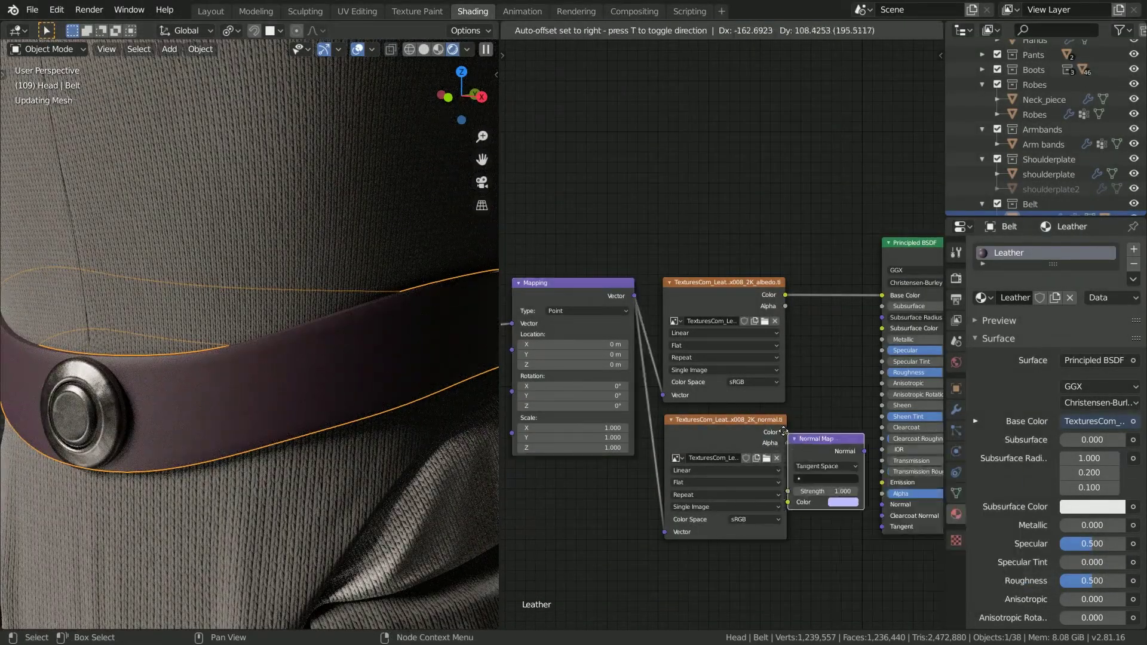
pyautogui.click(800, 420)
pyautogui.moveTo(786, 432); pyautogui.dragTo(822, 460)
pyautogui.moveTo(889, 506); pyautogui.dragTo(887, 506)
pyautogui.moveTo(831, 425); pyautogui.dragTo(859, 446)
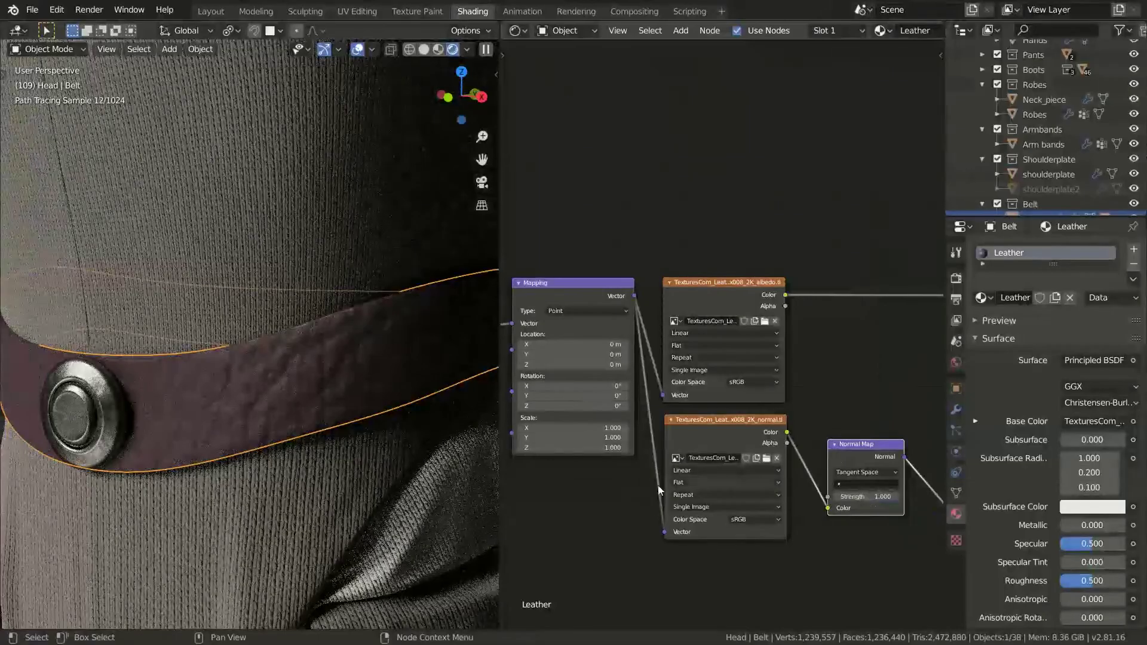
# - Set the leather Mapping scale to 10 on X, Y and Z
pyautogui.moveTo(598, 448); pyautogui.dragTo(669, 454, button='middle')
pyautogui.scroll(2, 666, 448)
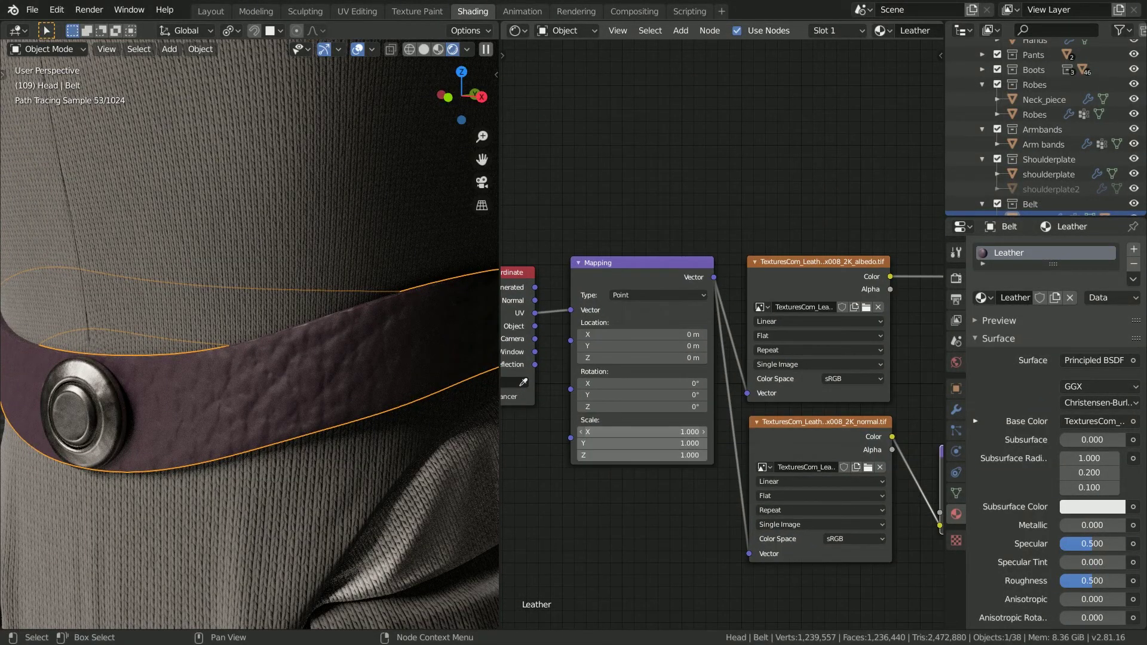
pyautogui.write('10')
pyautogui.press('Return')
pyautogui.scroll(4, 259, 403)
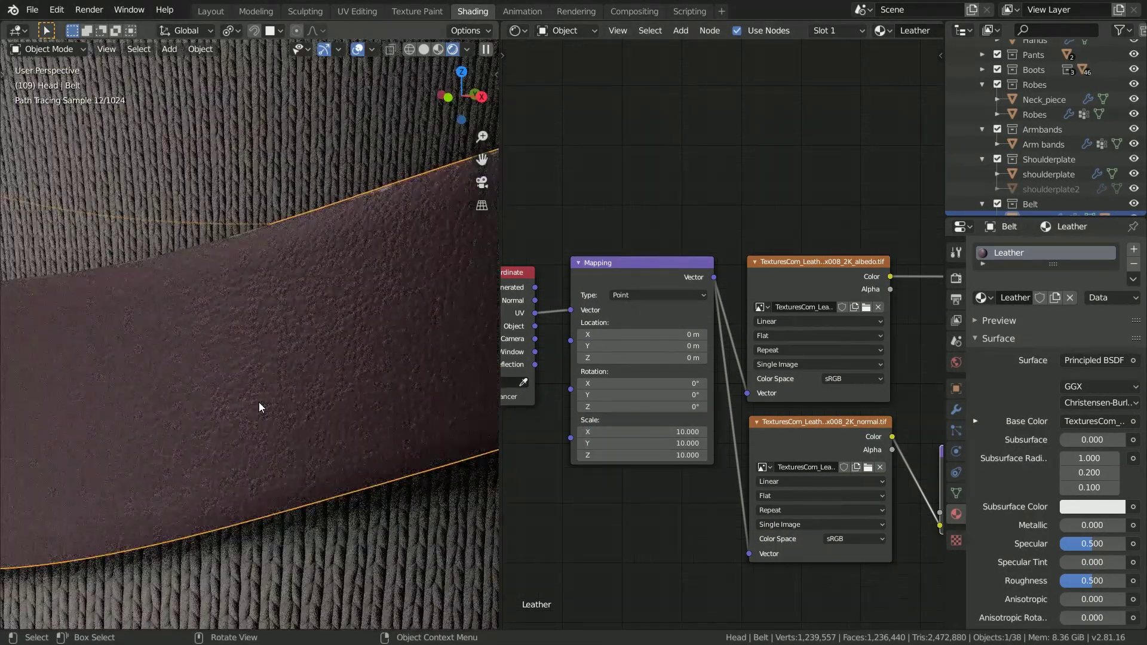
pyautogui.scroll(-5, 260, 403)
# - Inspect the belt's modifier stack, including the settings of its last Subdivision modifier
pyautogui.click(955, 410)
pyautogui.click(980, 272)
pyautogui.click(979, 323)
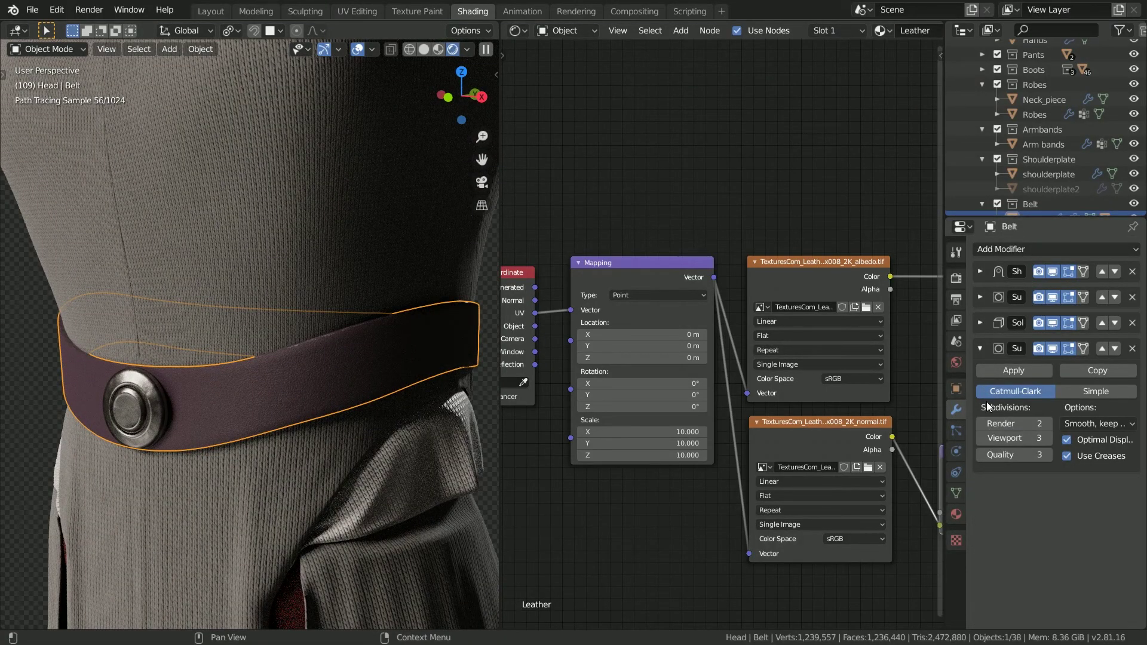
# - Switch the viewport to Material Preview shading and put the belt in Edit Mode
pyautogui.hotkey('ctrl', 'Tab')
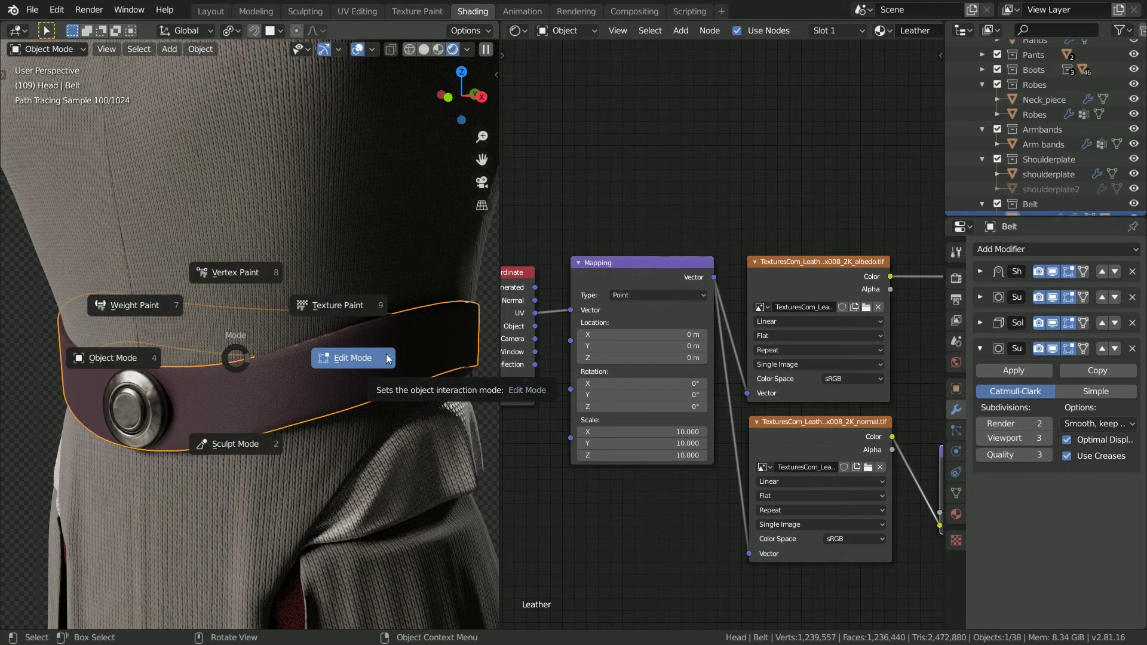
pyautogui.click(439, 48)
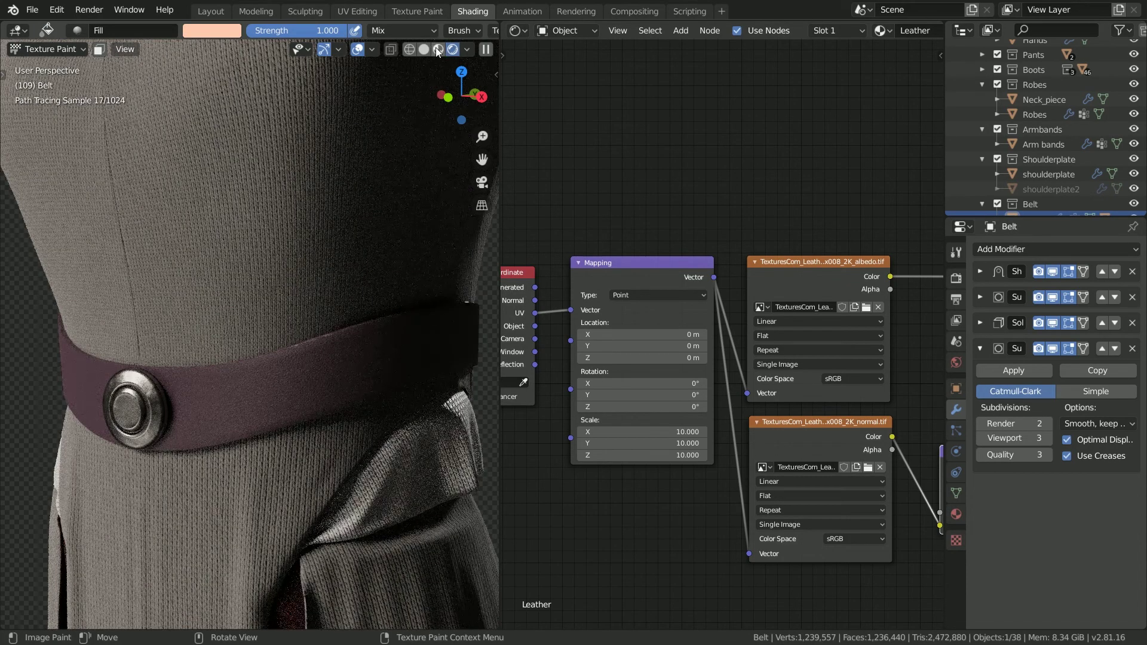
pyautogui.click(438, 49)
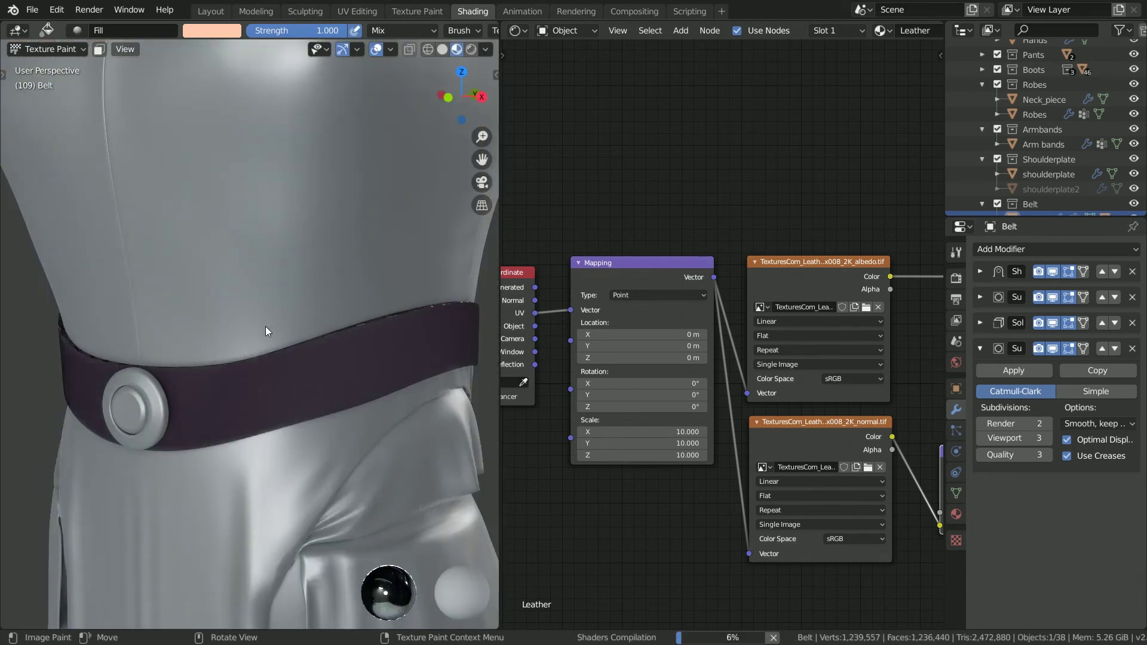
pyautogui.scroll(3, 265, 327)
pyautogui.hotkey('ctrl', 'Tab')
pyautogui.click(366, 359)
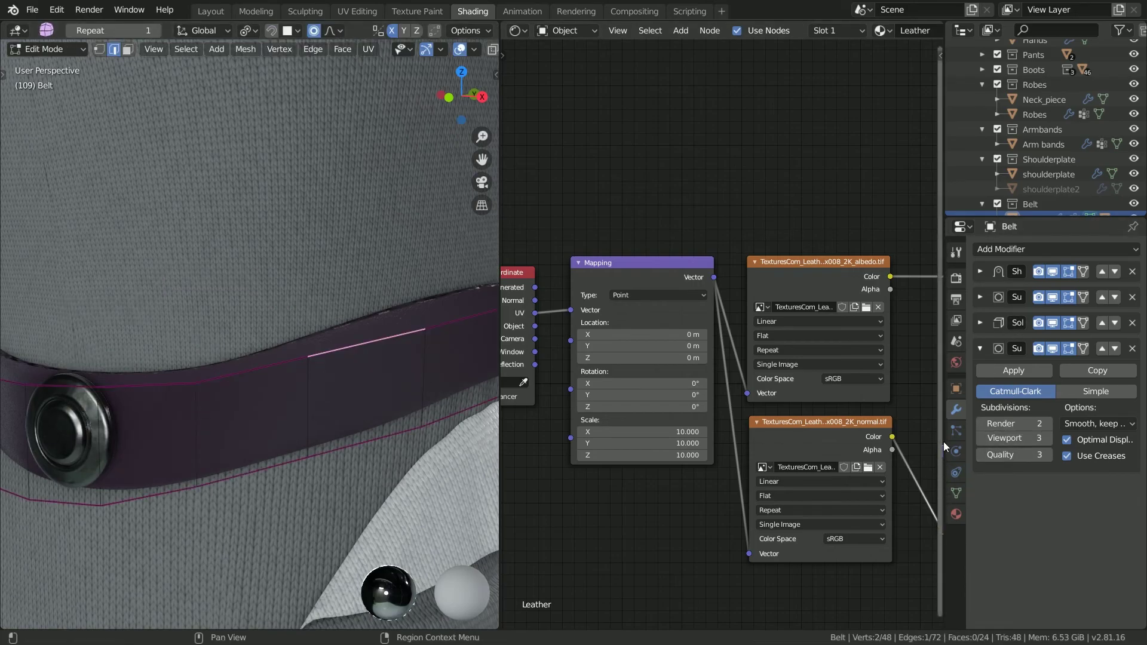
# - Raise the belt's front face at the buckle about 0.008 m along Z with smooth proportional editing
pyautogui.moveTo(317, 328); pyautogui.dragTo(329, 356, button='middle')
pyautogui.moveTo(303, 337); pyautogui.dragTo(188, 402, button='middle')
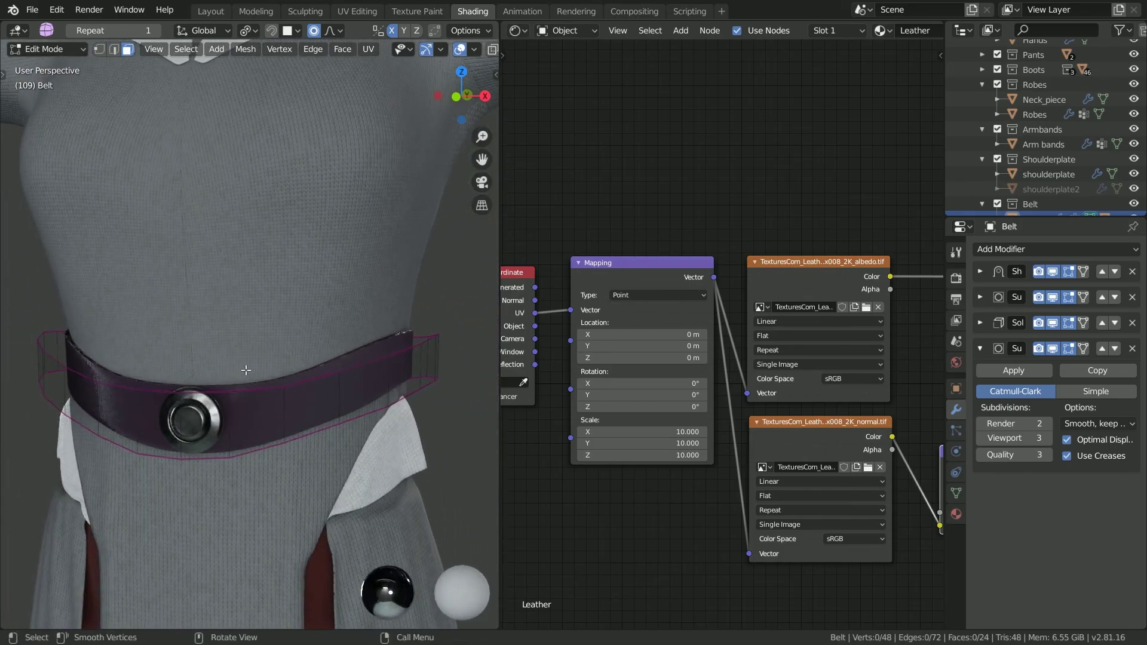
pyautogui.press('g')
pyautogui.press('z')
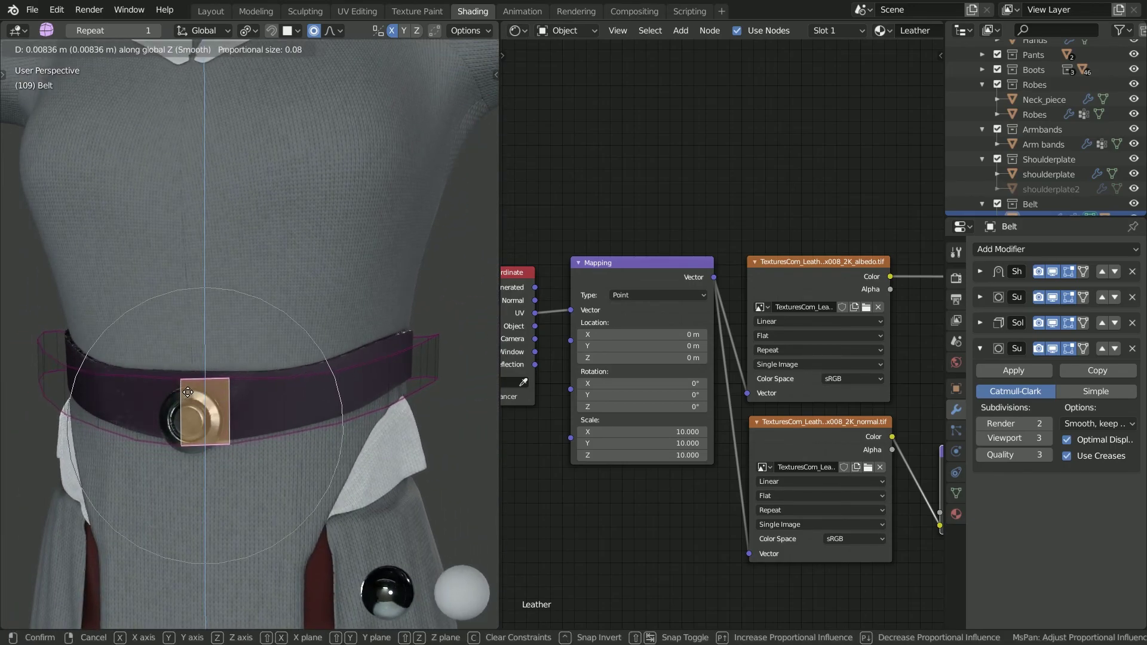
pyautogui.click(188, 393)
pyautogui.moveTo(188, 392); pyautogui.dragTo(153, 397, button='middle')
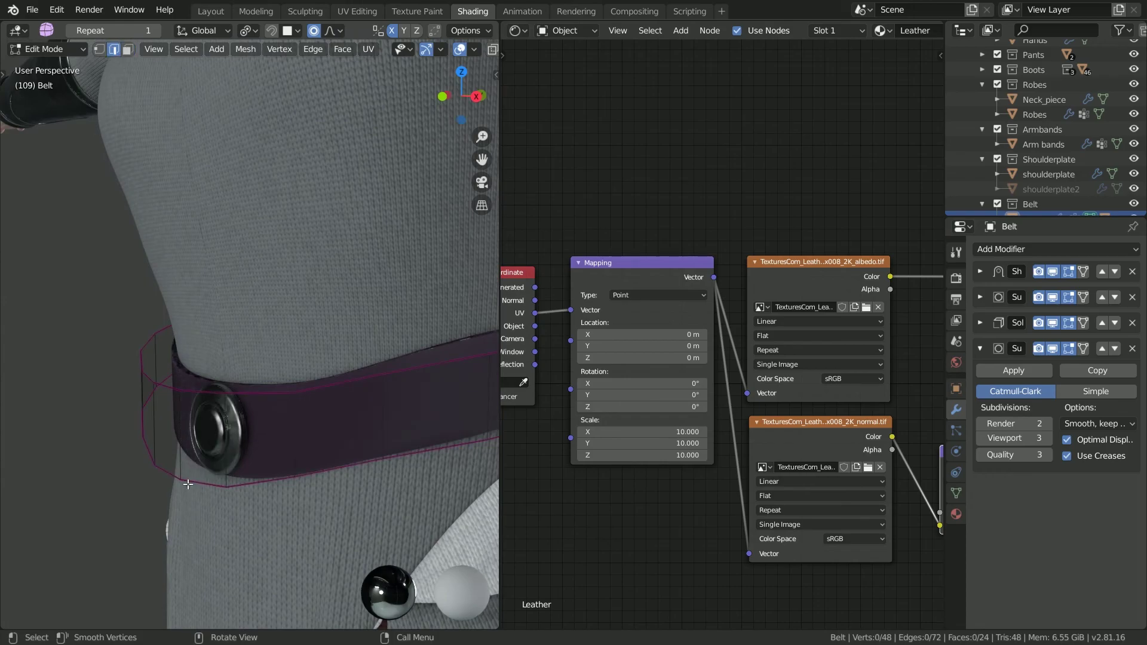
# - Adjust the belt's front edge near the buckle along the Z axis
pyautogui.keyDown('alt'); pyautogui.click(199, 398); pyautogui.keyUp('alt')
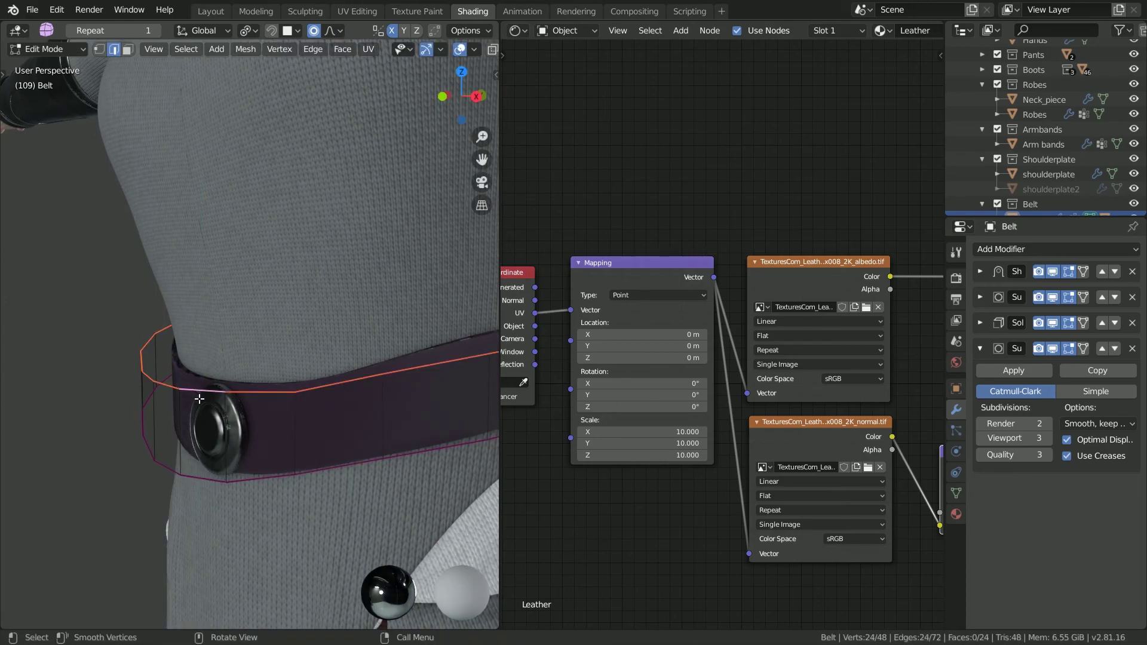
pyautogui.click(198, 443)
pyautogui.press('g')
pyautogui.press('z')
pyautogui.click(223, 454)
pyautogui.moveTo(289, 447); pyautogui.dragTo(207, 186, button='middle')
# - Raise an upper-edge vertex beside the buckle about 0.0035 m along Z with a proportional size of 0.032
pyautogui.click(329, 385)
pyautogui.press('g')
pyautogui.press('z')
pyautogui.scroll(6, 330, 379)
pyautogui.click(331, 378)
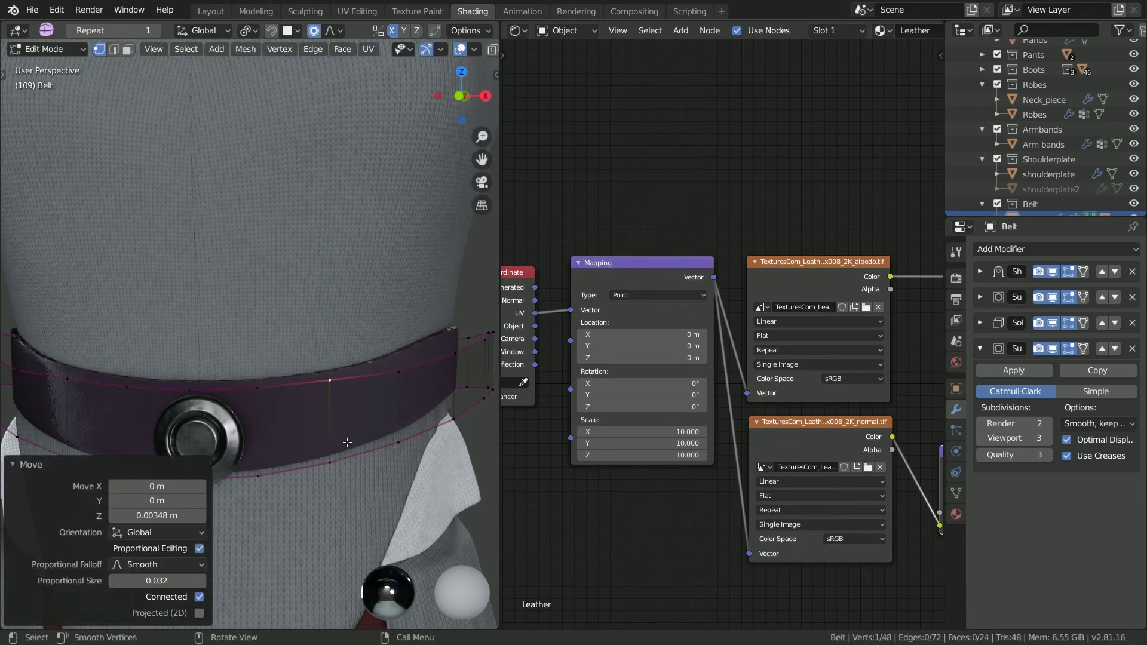
pyautogui.moveTo(346, 441); pyautogui.dragTo(391, 427, button='middle')
# - Raise two vertices on the belt's lower edge around the buckle along the Z axis
pyautogui.click(62, 466)
pyautogui.click(196, 474)
pyautogui.press('g')
pyautogui.press('z')
pyautogui.click(197, 469)
pyautogui.click(276, 467)
pyautogui.press('g')
pyautogui.press('z')
pyautogui.click(277, 463)
pyautogui.click(323, 473)
pyautogui.press('g')
pyautogui.press('z')
pyautogui.rightClick(323, 473)
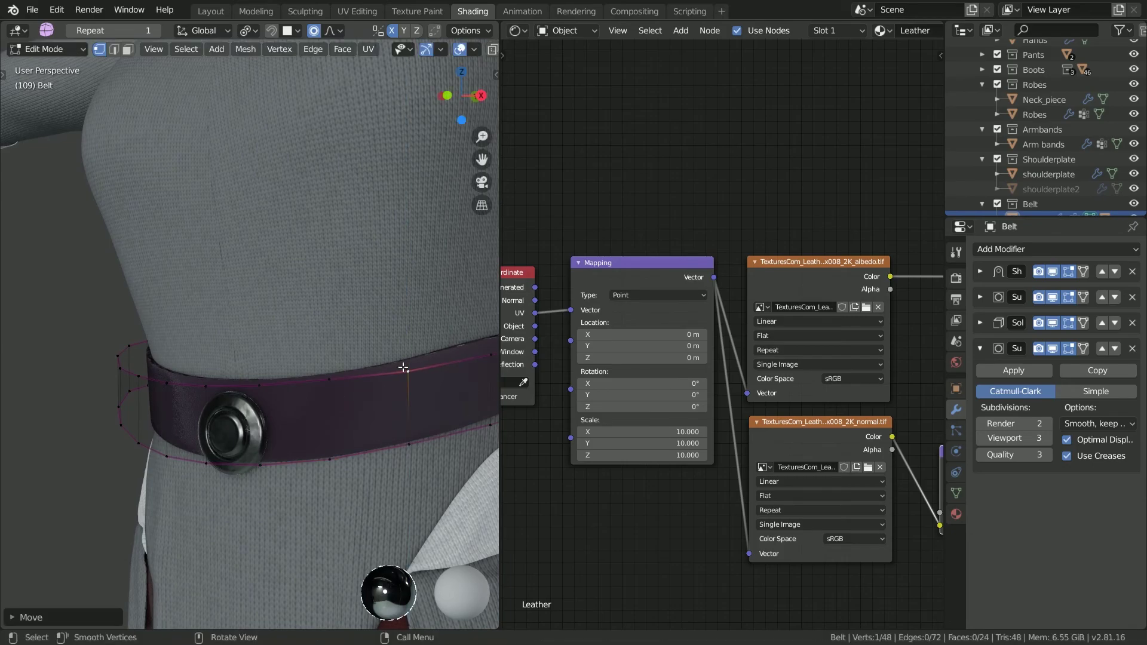
pyautogui.moveTo(402, 366); pyautogui.dragTo(310, 392, button='middle')
pyautogui.scroll(-3, 326, 404)
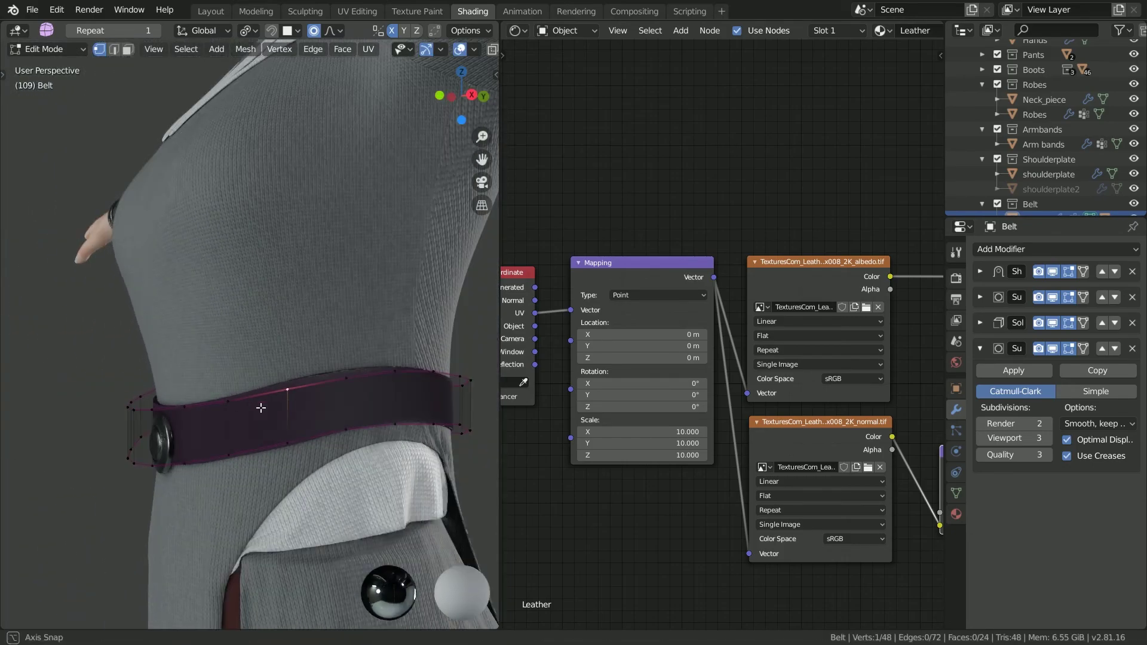
# - Adjust a vertex on the belt's lower front edge near the buckle along the Z axis and leave edit mode
pyautogui.moveTo(243, 406); pyautogui.dragTo(334, 412, button='middle')
pyautogui.scroll(2, 335, 412)
pyautogui.press('Tab')
pyautogui.click(84, 461)
pyautogui.press('g')
pyautogui.press('z')
pyautogui.click(85, 453)
pyautogui.moveTo(135, 448); pyautogui.dragTo(163, 419, button='middle')
pyautogui.click(163, 420)
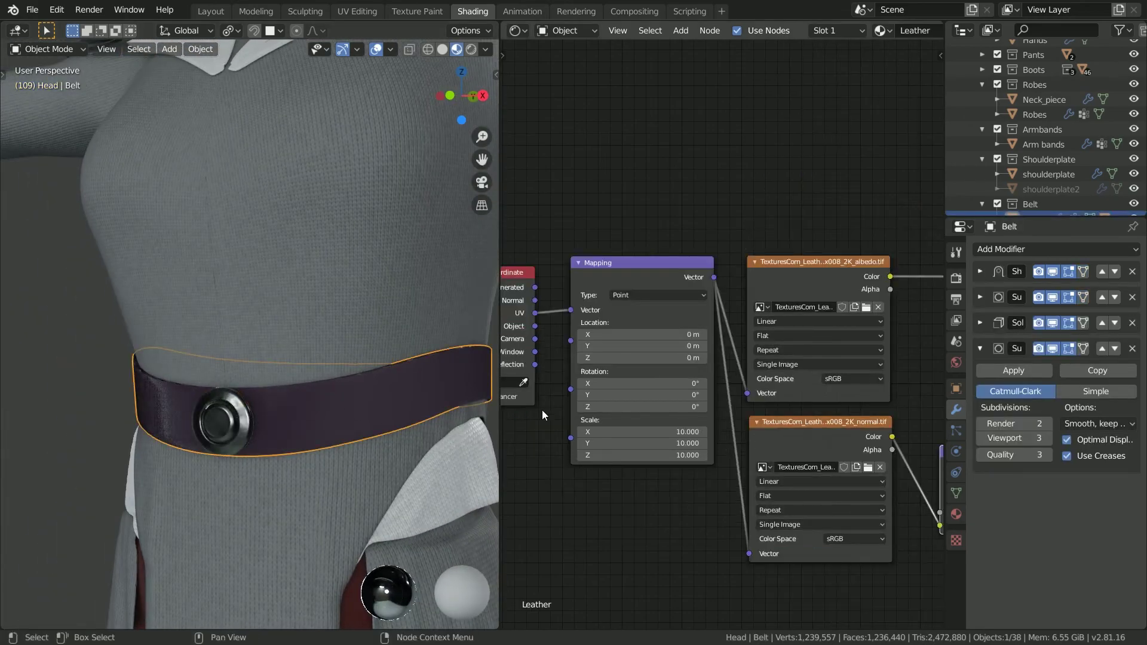
pyautogui.scroll(-5, 535, 410)
pyautogui.moveTo(754, 293); pyautogui.dragTo(670, 305, button='middle')
pyautogui.scroll(1, 687, 293)
pyautogui.hotkey('shift', 'a')
pyautogui.click(697, 279)
pyautogui.write('mix')
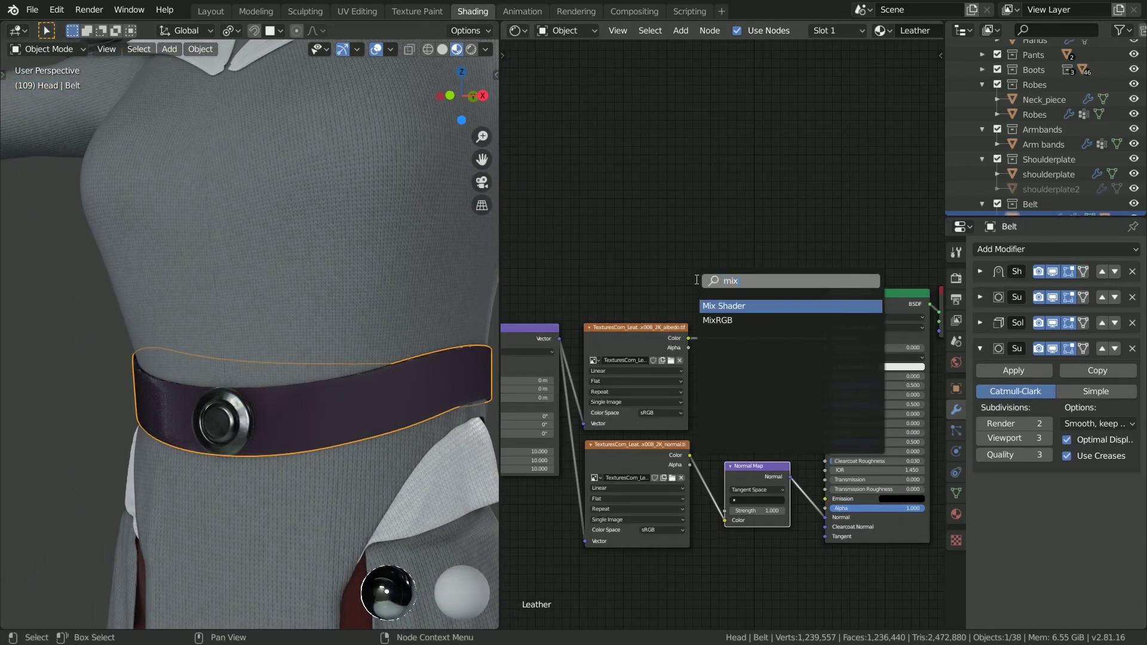
pyautogui.press('Return')
pyautogui.click(726, 280)
pyautogui.scroll(3, 719, 307)
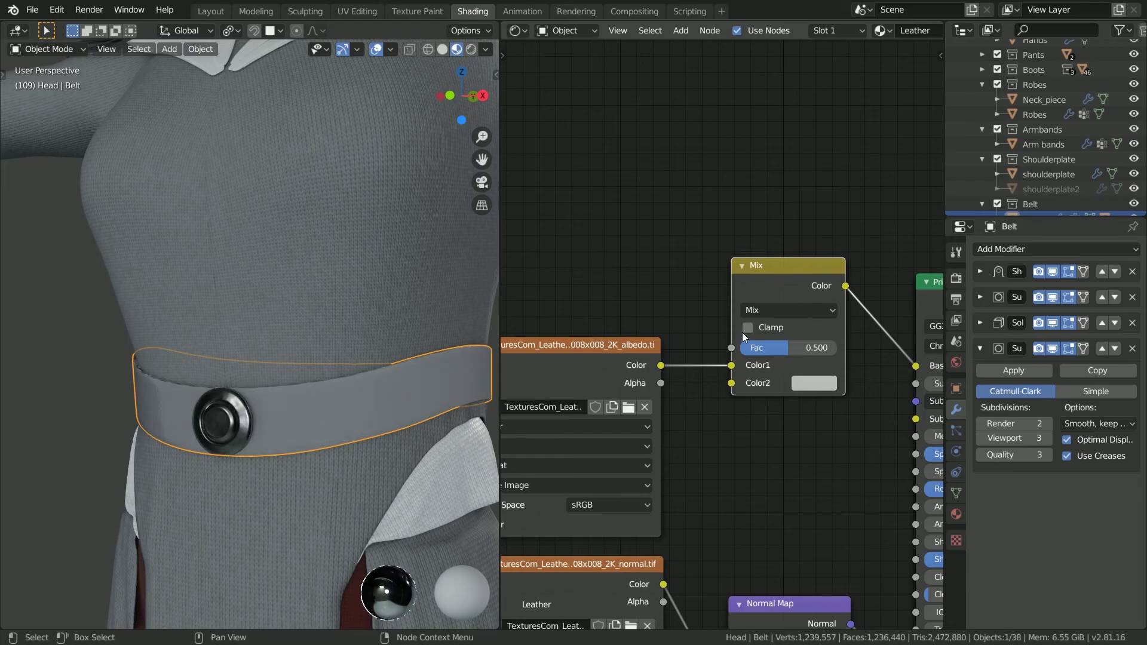
pyautogui.scroll(2, 742, 332)
pyautogui.press('x')
# - Add a Hue Saturation Value node to the Leather material and connect it between the albedo texture and Base Color
pyautogui.hotkey('shift', 'a')
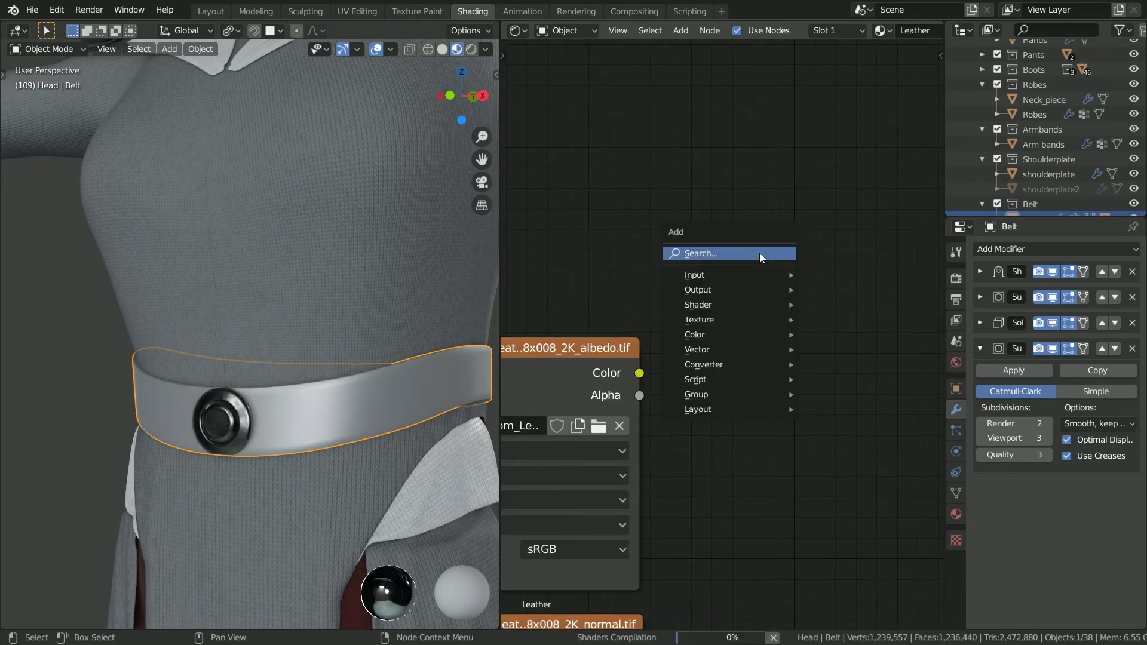
pyautogui.click(716, 253)
pyautogui.press('Return')
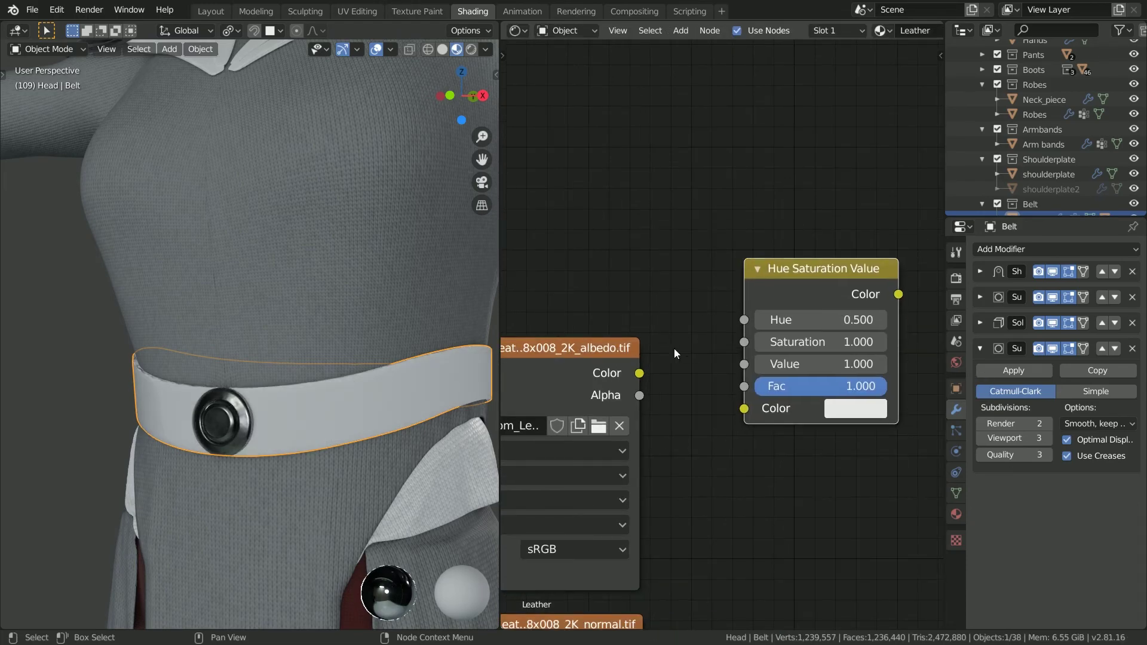
pyautogui.scroll(-2, 555, 353)
pyautogui.moveTo(772, 347); pyautogui.dragTo(795, 360)
pyautogui.moveTo(715, 302); pyautogui.dragTo(699, 314)
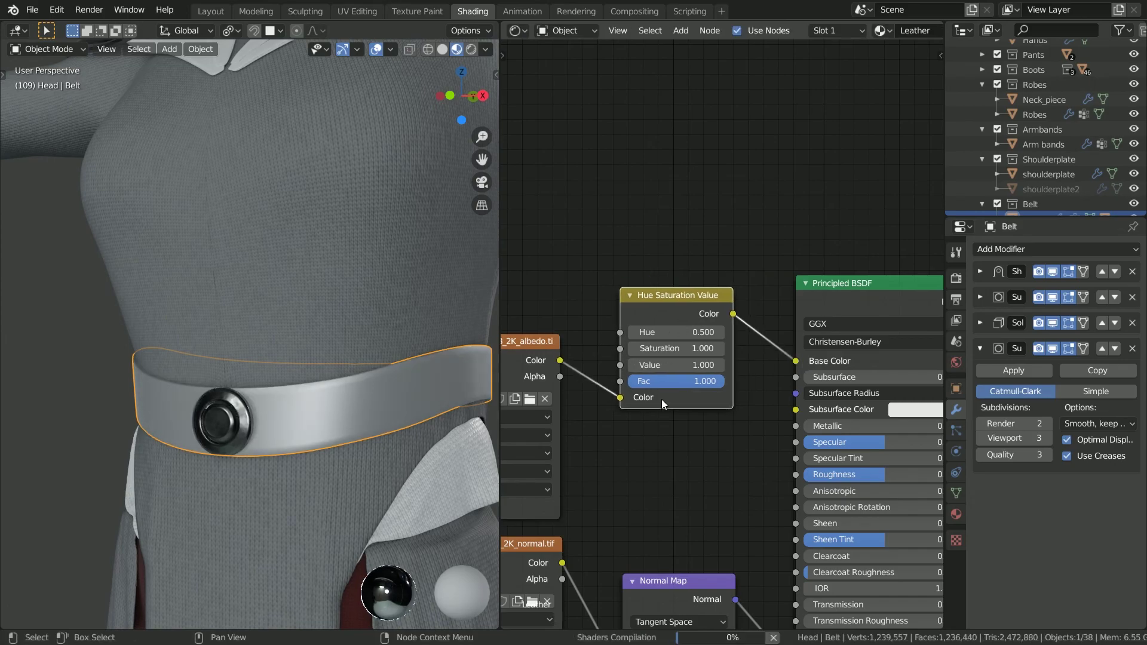
# - Try different Hue values for the belt leather, from 0.700 down to 0.000
pyautogui.scroll(3, 661, 399)
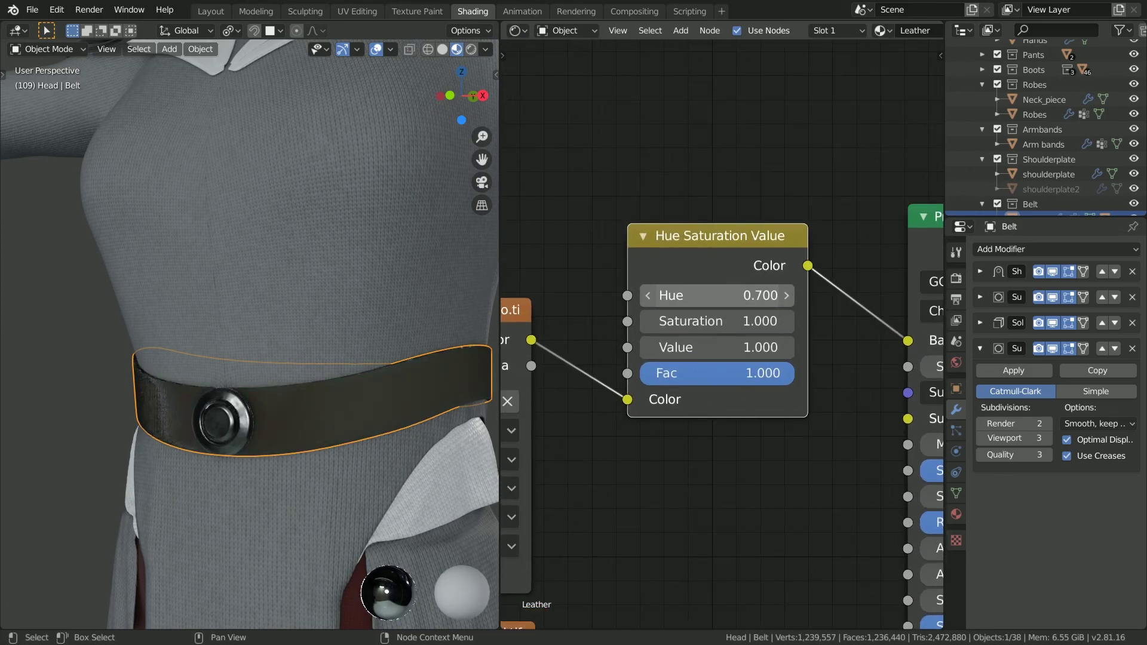
pyautogui.click(787, 297)
pyautogui.click(788, 297)
pyautogui.click(787, 298)
pyautogui.click(787, 297)
pyautogui.click(647, 299)
pyautogui.doubleClick(646, 298)
pyautogui.doubleClick(646, 299)
pyautogui.click(646, 298)
pyautogui.click(646, 299)
pyautogui.click(646, 299)
pyautogui.click(647, 298)
pyautogui.click(646, 299)
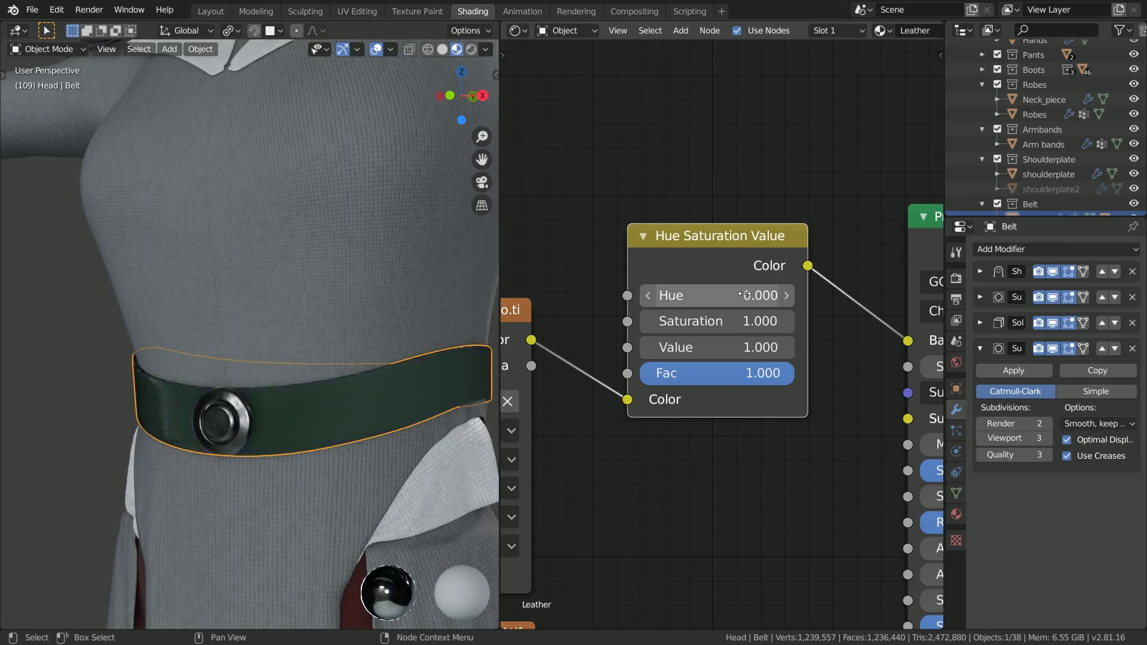
# - Set the leather's Hue Saturation Value node to Hue 0.650, Saturation 1.900 and Value 0.700
pyautogui.click(786, 296)
pyautogui.click(786, 296)
pyautogui.click(786, 296)
pyautogui.click(786, 297)
pyautogui.click(786, 297)
pyautogui.moveTo(783, 322); pyautogui.dragTo(916, 322)
pyautogui.click(779, 295)
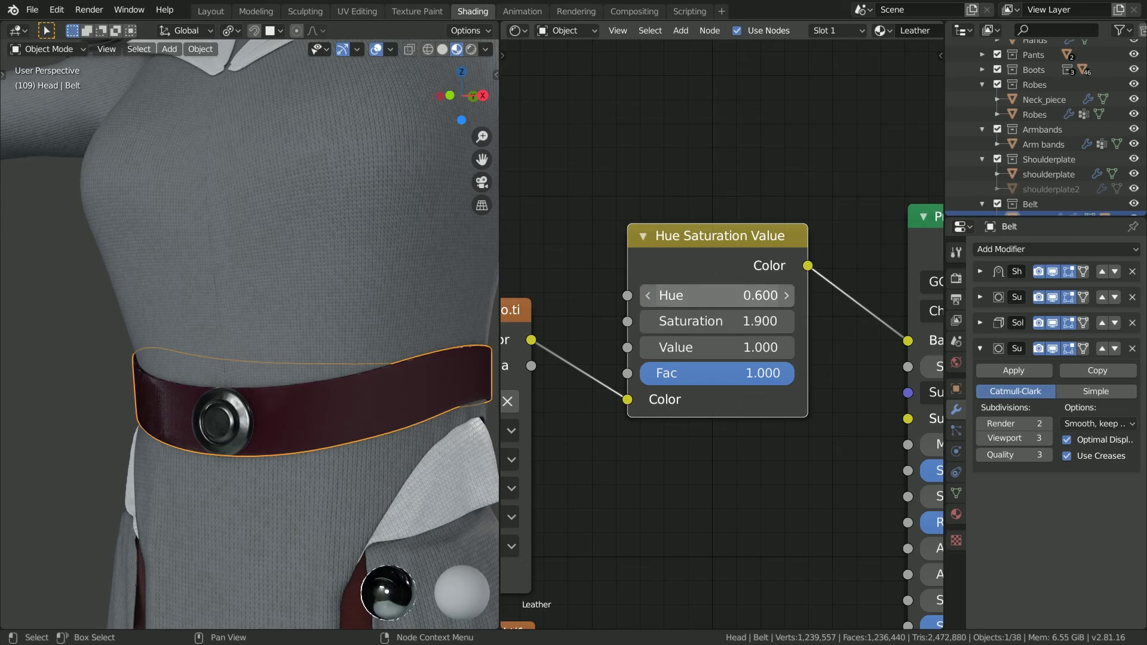
pyautogui.scroll(-3, 361, 385)
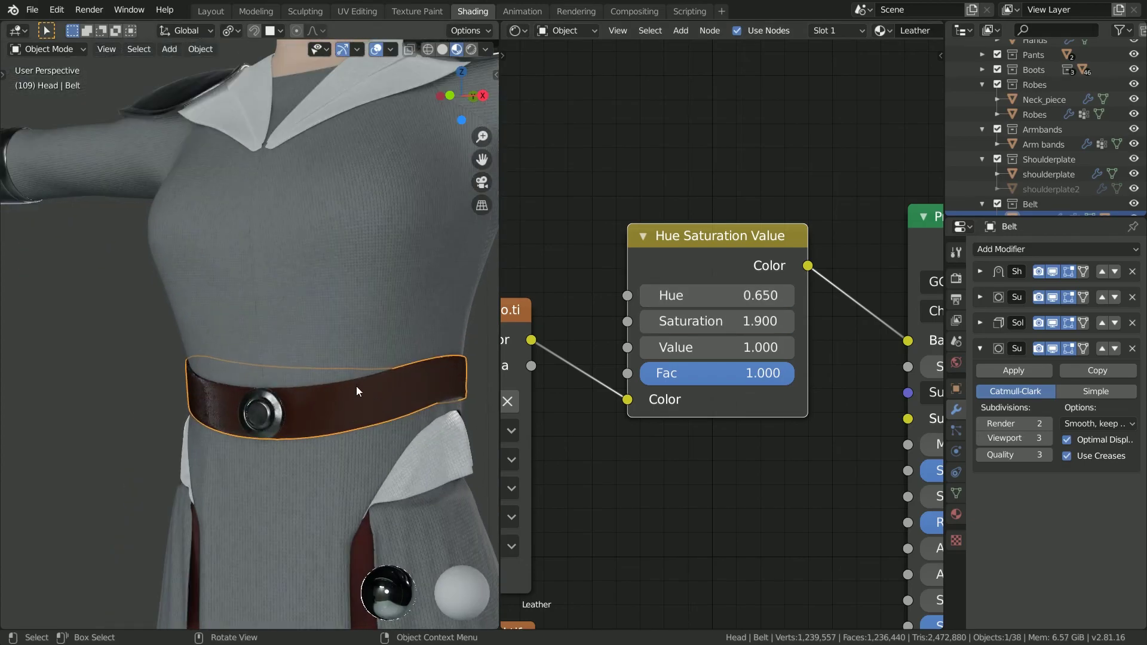
pyautogui.moveTo(711, 353); pyautogui.dragTo(651, 353)
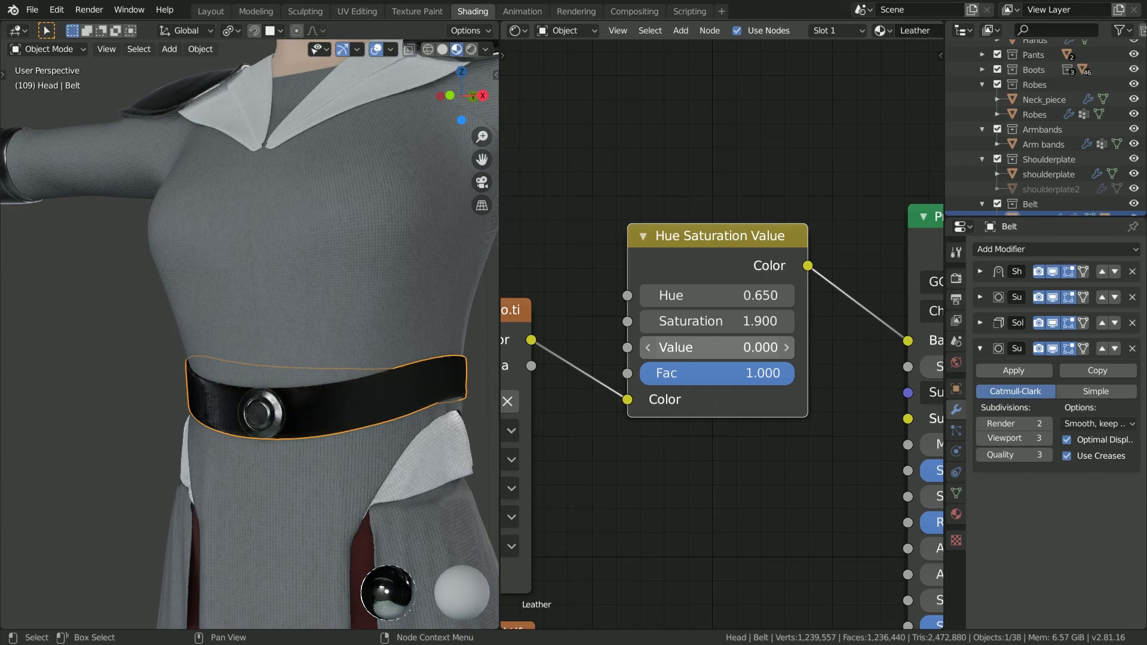
# - Lower the belt's side face above the hip cloth along the Z axis with a smooth proportional size of 0.08
pyautogui.moveTo(382, 367); pyautogui.dragTo(324, 378, button='middle')
pyautogui.press('Tab')
pyautogui.scroll(2, 334, 376)
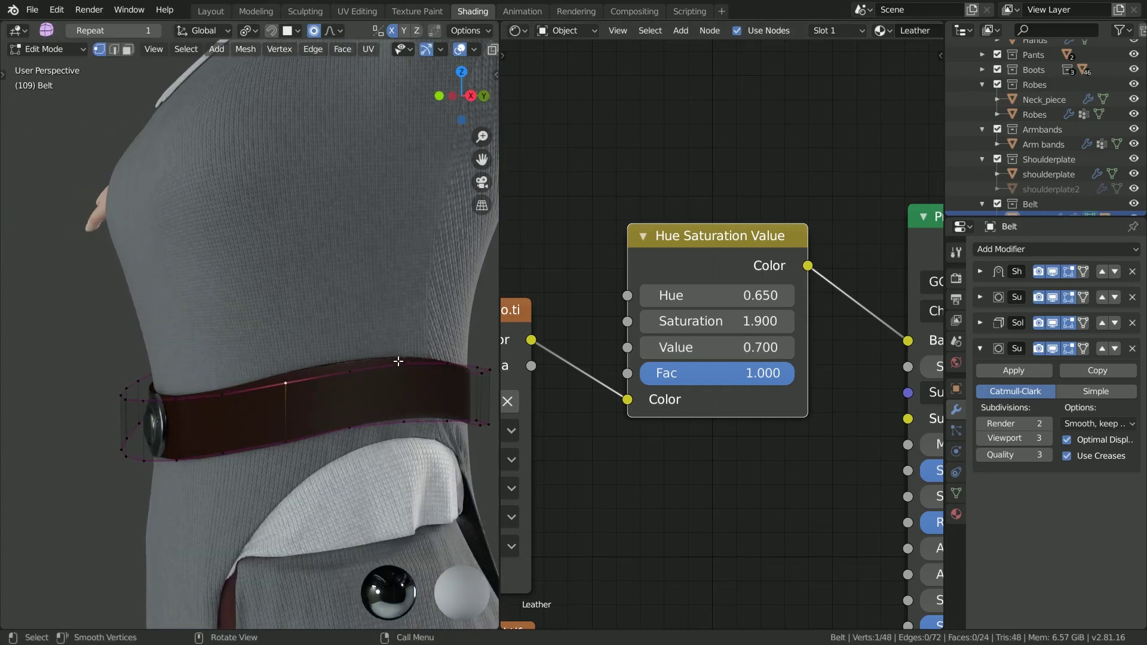
pyautogui.press('g')
pyautogui.press('z')
pyautogui.scroll(-9, 404, 427)
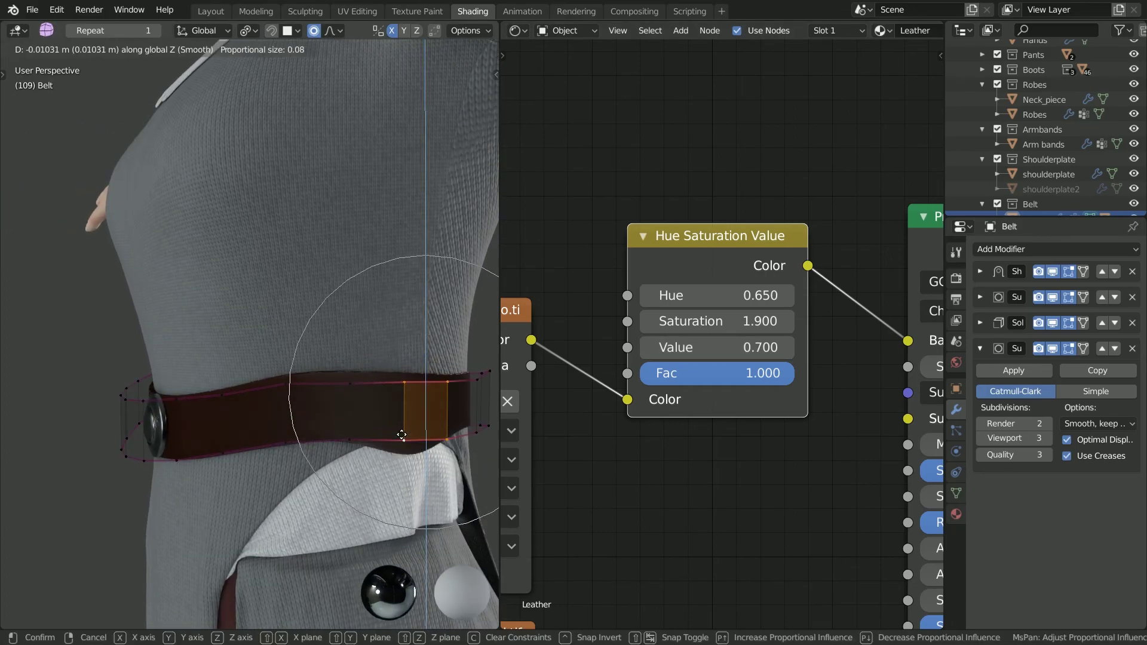
pyautogui.click(399, 420)
# - Adjust three vertices along the belt's upper side edge on the Z axis and return to object mode
pyautogui.click(402, 366)
pyautogui.press('g')
pyautogui.press('z')
pyautogui.click(398, 371)
pyautogui.click(226, 400)
pyautogui.press('g')
pyautogui.press('z')
pyautogui.click(225, 392)
pyautogui.click(284, 385)
pyautogui.press('g')
pyautogui.press('z')
pyautogui.click(285, 382)
pyautogui.moveTo(284, 382); pyautogui.dragTo(263, 419, button='middle')
pyautogui.press('Tab')
pyautogui.scroll(-5, 163, 422)
pyautogui.moveTo(101, 393); pyautogui.dragTo(277, 407, button='middle')
pyautogui.scroll(4, 214, 410)
pyautogui.scroll(-2, 263, 407)
pyautogui.scroll(2, 263, 406)
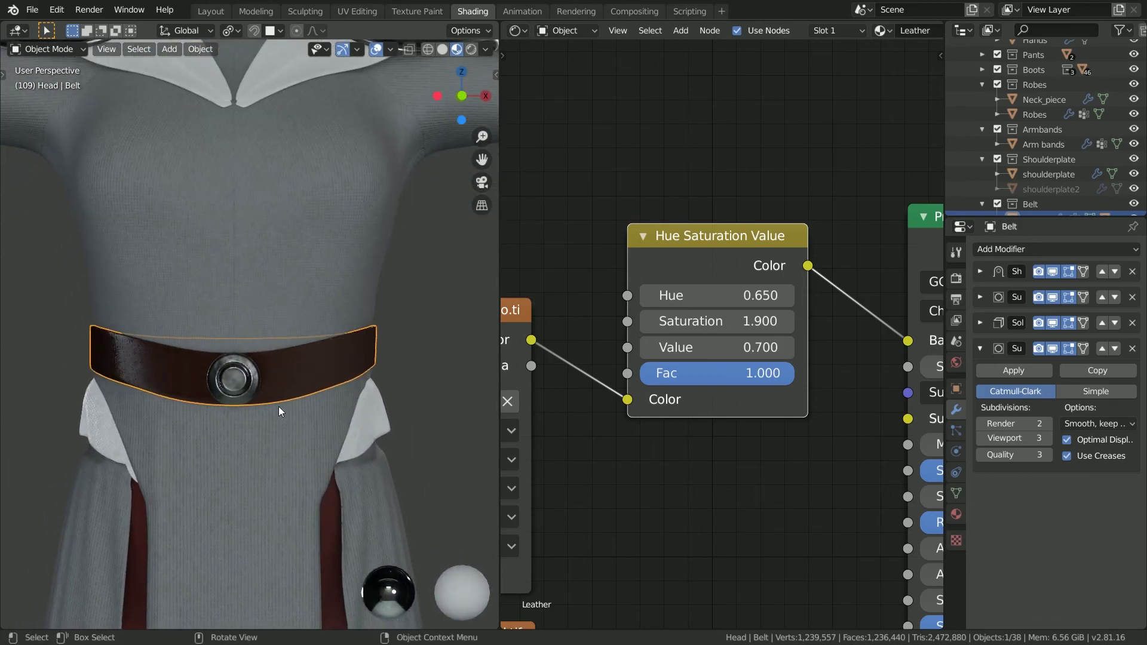
# - Move the leather normal texture and Normal Map nodes lower to make room beneath the albedo texture
pyautogui.scroll(-6, 588, 432)
pyautogui.moveTo(588, 431); pyautogui.dragTo(604, 269, button='middle')
pyautogui.moveTo(661, 457); pyautogui.dragTo(834, 455, button='middle')
pyautogui.moveTo(626, 381); pyautogui.dragTo(632, 451)
pyautogui.moveTo(835, 418); pyautogui.dragTo(852, 527)
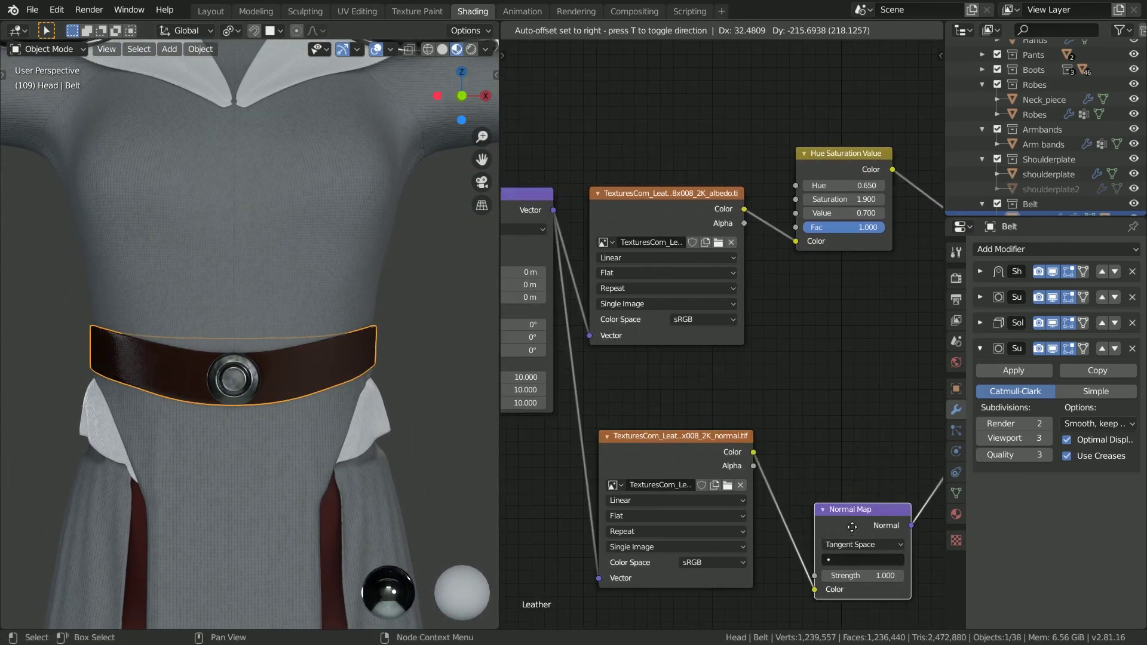
pyautogui.moveTo(651, 451); pyautogui.dragTo(653, 503)
pyautogui.moveTo(843, 518); pyautogui.dragTo(844, 507)
# - Duplicate the normal texture node, place the copy below the albedo texture, and load the leather 2K roughness image into it
pyautogui.click(662, 502)
pyautogui.hotkey('shift', 'd')
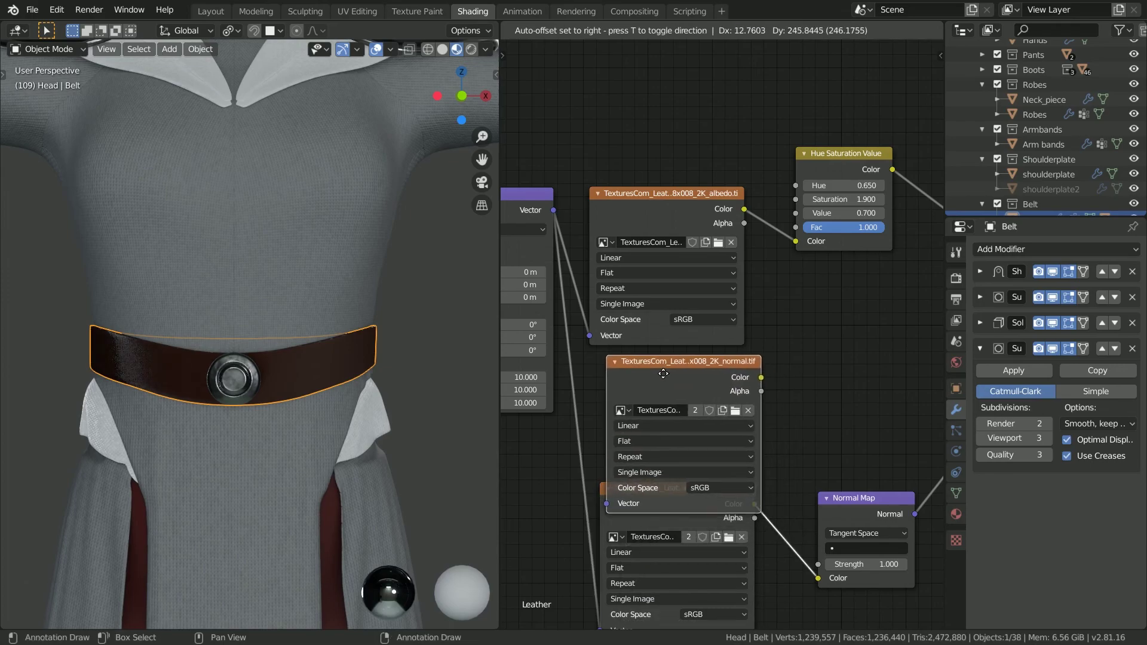
pyautogui.click(666, 374)
pyautogui.moveTo(815, 497); pyautogui.dragTo(677, 487, button='middle')
pyautogui.moveTo(873, 569); pyautogui.dragTo(876, 567)
pyautogui.moveTo(749, 380); pyautogui.dragTo(559, 339)
pyautogui.moveTo(560, 339); pyautogui.dragTo(669, 361, button='middle')
pyautogui.moveTo(630, 217); pyautogui.dragTo(630, 149)
pyautogui.moveTo(647, 342)
pyautogui.mouseDown()
pyautogui.moveTo(609, 322)
pyautogui.moveTo(632, 328)
pyautogui.mouseUp()
pyautogui.click(678, 359)
pyautogui.doubleClick(343, 134)
# - Connect the Mapping vector to the roughness texture and set that texture's color space to Non-Color
pyautogui.moveTo(526, 221); pyautogui.dragTo(577, 455)
pyautogui.moveTo(622, 136); pyautogui.dragTo(638, 61)
pyautogui.moveTo(636, 313); pyautogui.dragTo(630, 261)
pyautogui.click(687, 387)
pyautogui.click(688, 443)
# - Tidy the leather node layout and connect the roughness texture's Color to the Principled BSDF's Roughness input
pyautogui.scroll(-2, 699, 300)
pyautogui.moveTo(721, 281); pyautogui.dragTo(610, 300, button='middle')
pyautogui.moveTo(687, 202); pyautogui.dragTo(695, 144)
pyautogui.moveTo(932, 229); pyautogui.dragTo(874, 253, button='middle')
pyautogui.scroll(-2, 873, 253)
pyautogui.moveTo(816, 494); pyautogui.dragTo(657, 484)
pyautogui.moveTo(914, 237); pyautogui.dragTo(779, 226)
pyautogui.scroll(2, 625, 316)
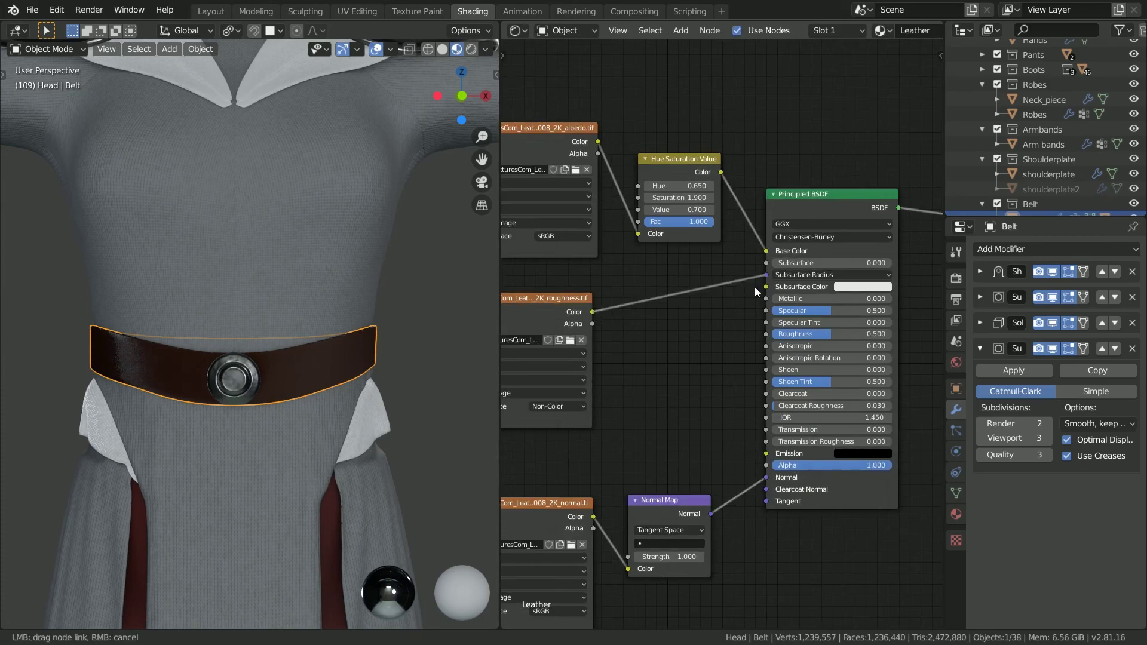
pyautogui.moveTo(748, 333); pyautogui.dragTo(762, 335)
# - Examine the belt's leather up close from several angles and then the whole character
pyautogui.moveTo(525, 356); pyautogui.dragTo(685, 356, button='middle')
pyautogui.moveTo(311, 334); pyautogui.dragTo(200, 338, button='middle')
pyautogui.moveTo(692, 348); pyautogui.dragTo(722, 356, button='middle')
pyautogui.scroll(1, 722, 356)
pyautogui.moveTo(257, 361); pyautogui.dragTo(367, 370, button='middle')
pyautogui.scroll(4, 246, 376)
pyautogui.scroll(4, 254, 381)
pyautogui.scroll(-3, 254, 381)
pyautogui.moveTo(281, 380); pyautogui.dragTo(212, 371, button='middle')
pyautogui.scroll(-4, 339, 356)
pyautogui.scroll(4, 299, 359)
pyautogui.scroll(-8, 229, 370)
pyautogui.keyDown('shift'); pyautogui.moveTo(341, 215); pyautogui.dragTo(289, 246, button='middle'); pyautogui.keyUp('shift')
pyautogui.scroll(-4, 289, 246)
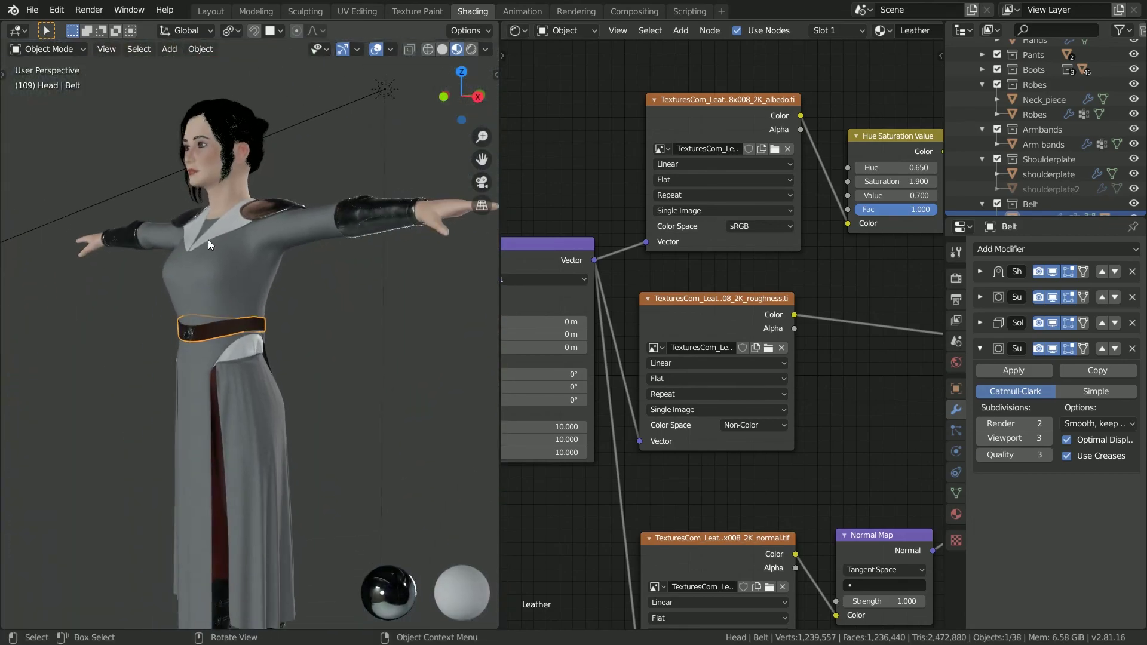
pyautogui.moveTo(208, 238); pyautogui.dragTo(252, 255, button='middle')
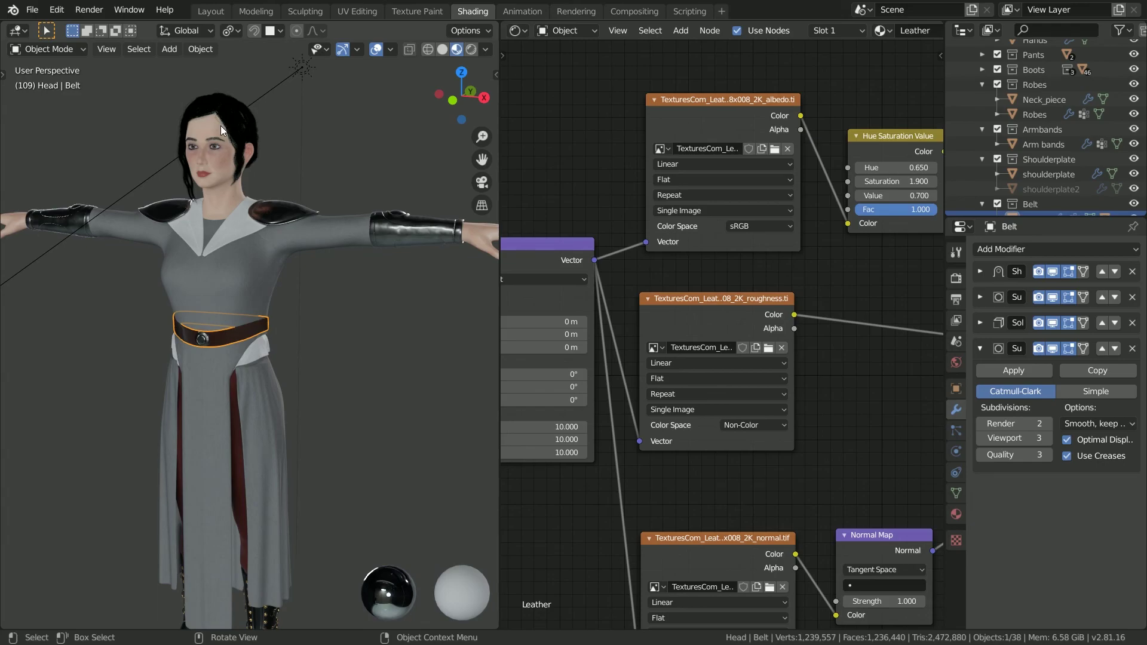
# - Duplicate the Material Output node in the scalp's Hair material and set the copy's target to Eevee
pyautogui.click(226, 121)
pyautogui.scroll(-3, 748, 357)
pyautogui.moveTo(808, 165); pyautogui.dragTo(806, 336)
pyautogui.scroll(2, 783, 359)
pyautogui.hotkey('shift', 'd')
pyautogui.scroll(2, 813, 425)
pyautogui.click(824, 406)
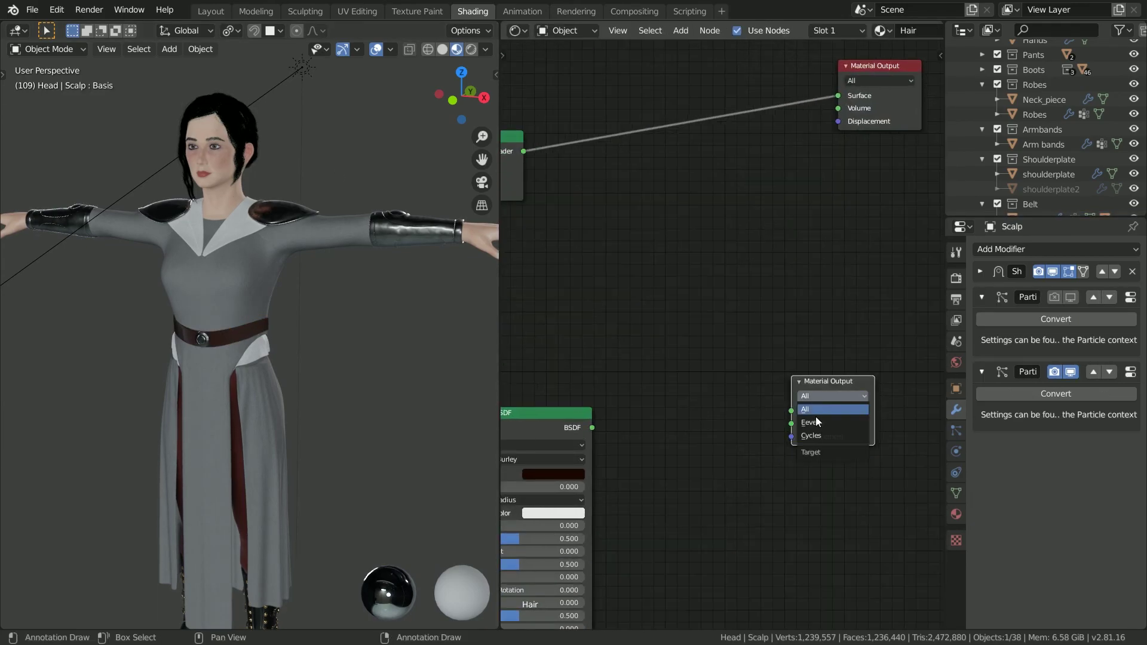
# - Connect the Hair material's Principled BSDF to the Eevee output's Surface input and reposition that output node
pyautogui.moveTo(673, 431); pyautogui.dragTo(791, 410)
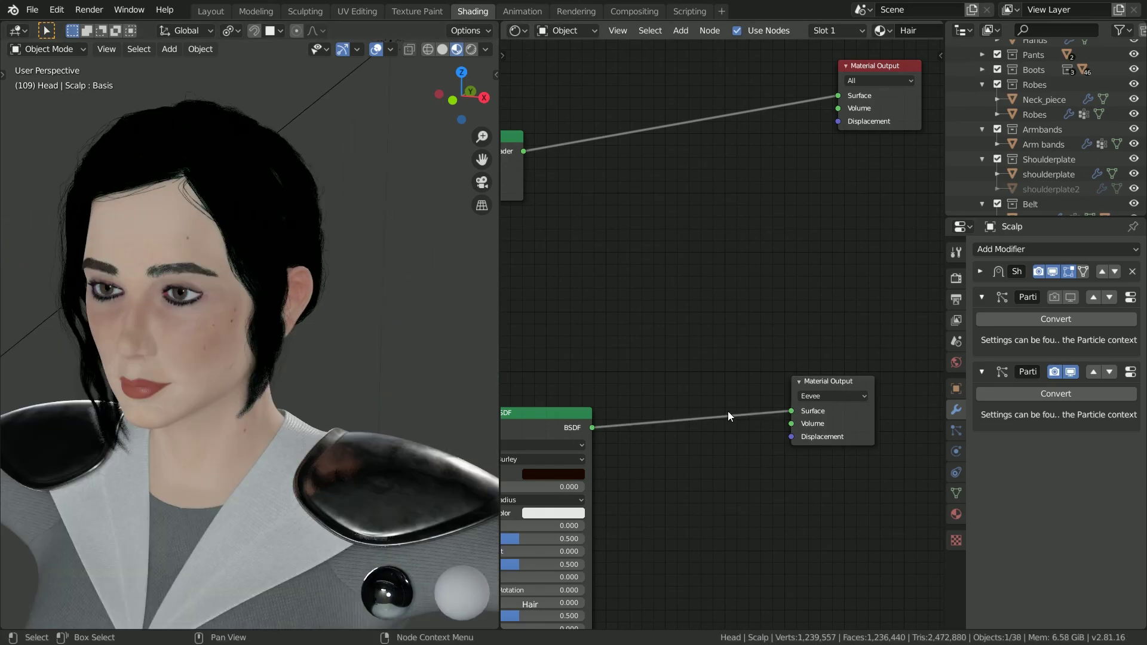
pyautogui.scroll(3, 675, 386)
pyautogui.scroll(-2, 647, 338)
pyautogui.moveTo(887, 377); pyautogui.dragTo(819, 402, button='middle')
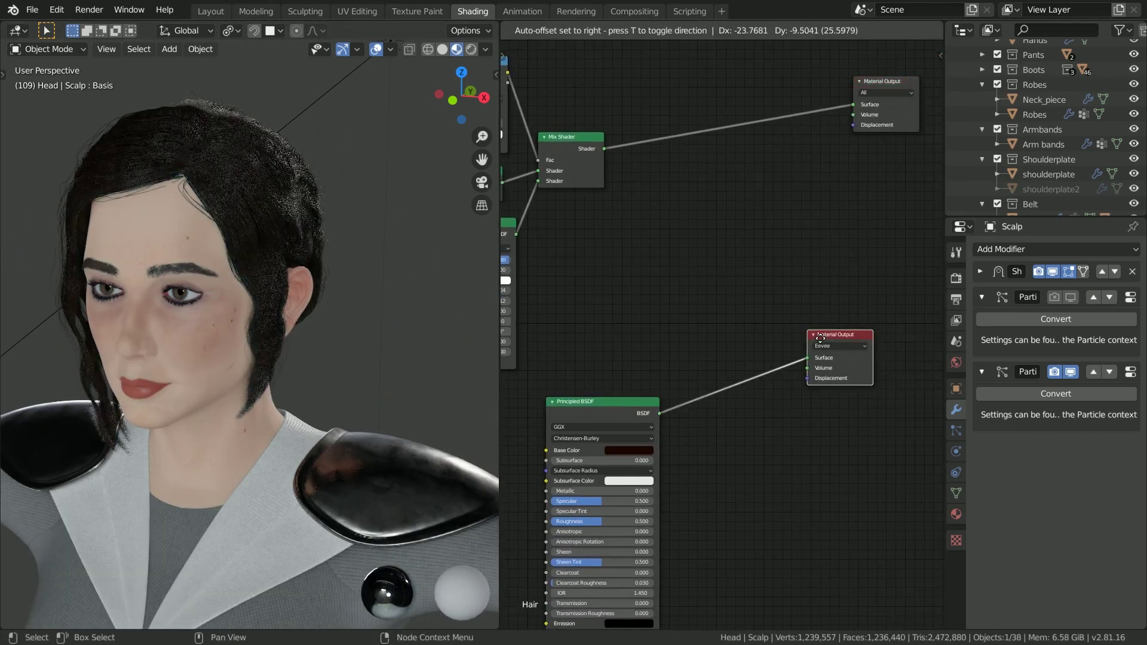
pyautogui.click(871, 88)
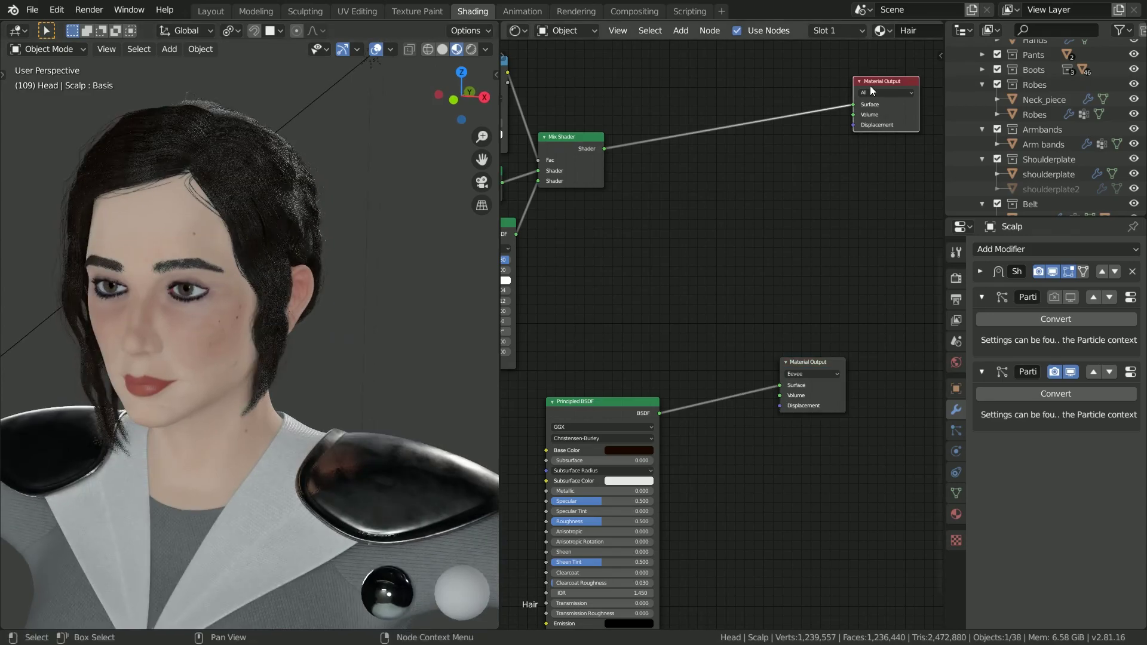
pyautogui.click(796, 366)
# - Make the color image texture node active in the Robes' robe.001 material for the solid viewport display
pyautogui.scroll(-5, 223, 302)
pyautogui.moveTo(224, 301); pyautogui.dragTo(169, 62, button='middle')
pyautogui.click(210, 10)
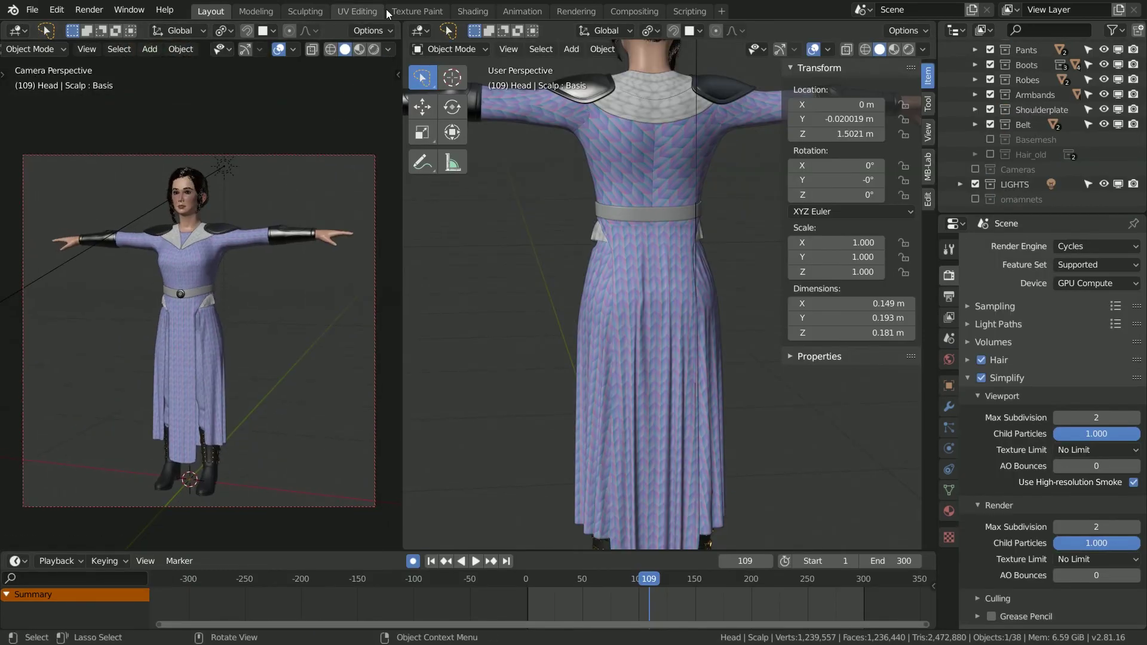
pyautogui.click(472, 11)
pyautogui.click(299, 263)
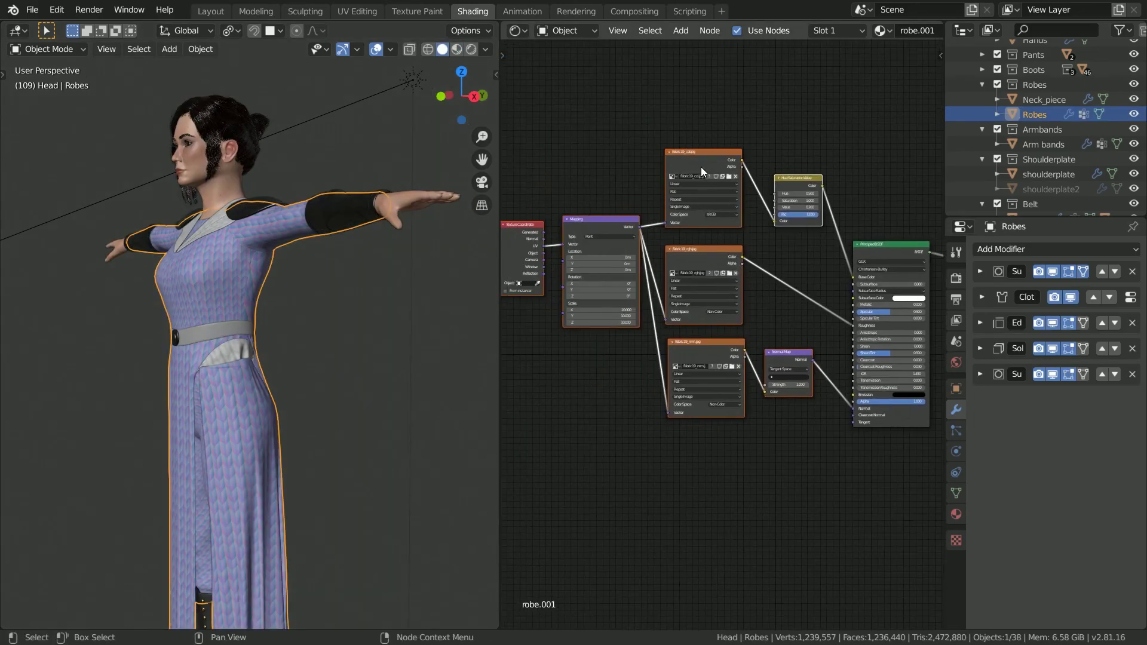
pyautogui.click(706, 152)
pyautogui.moveTo(636, 272); pyautogui.dragTo(675, 294, button='middle')
pyautogui.scroll(-1, 675, 295)
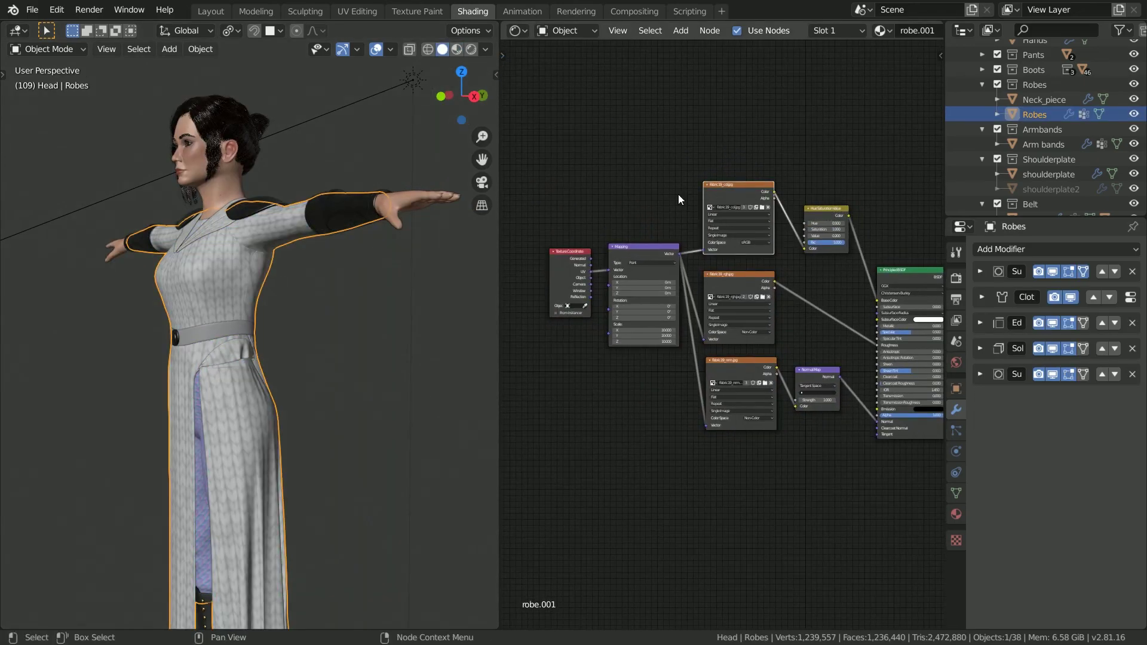
# - Make the color image texture node active in the pants material and deselect all objects
pyautogui.click(383, 214)
pyautogui.moveTo(722, 216); pyautogui.dragTo(767, 221, button='middle')
pyautogui.click(768, 221)
pyautogui.click(203, 468)
pyautogui.click(284, 341)
pyautogui.moveTo(285, 340); pyautogui.dragTo(256, 321, button='middle')
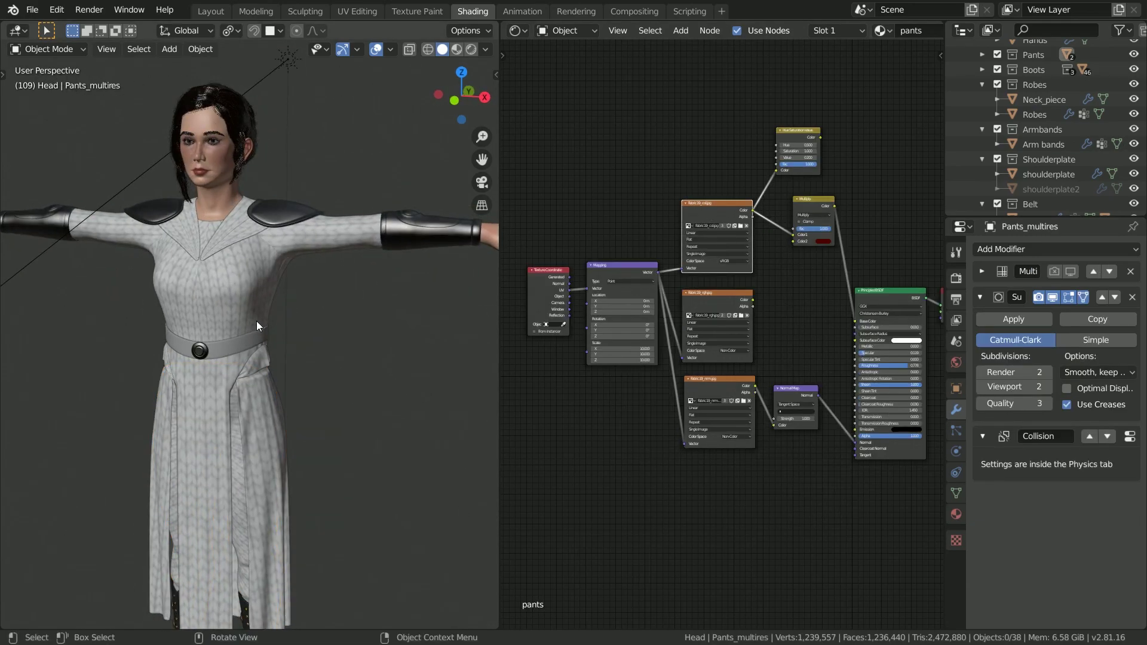
# - Open the belt's Leather material and select its Texture Coordinate, Mapping, image texture, Hue Saturation Value and Normal Map nodes
pyautogui.scroll(-3, 254, 317)
pyautogui.click(227, 530)
pyautogui.press('Home')
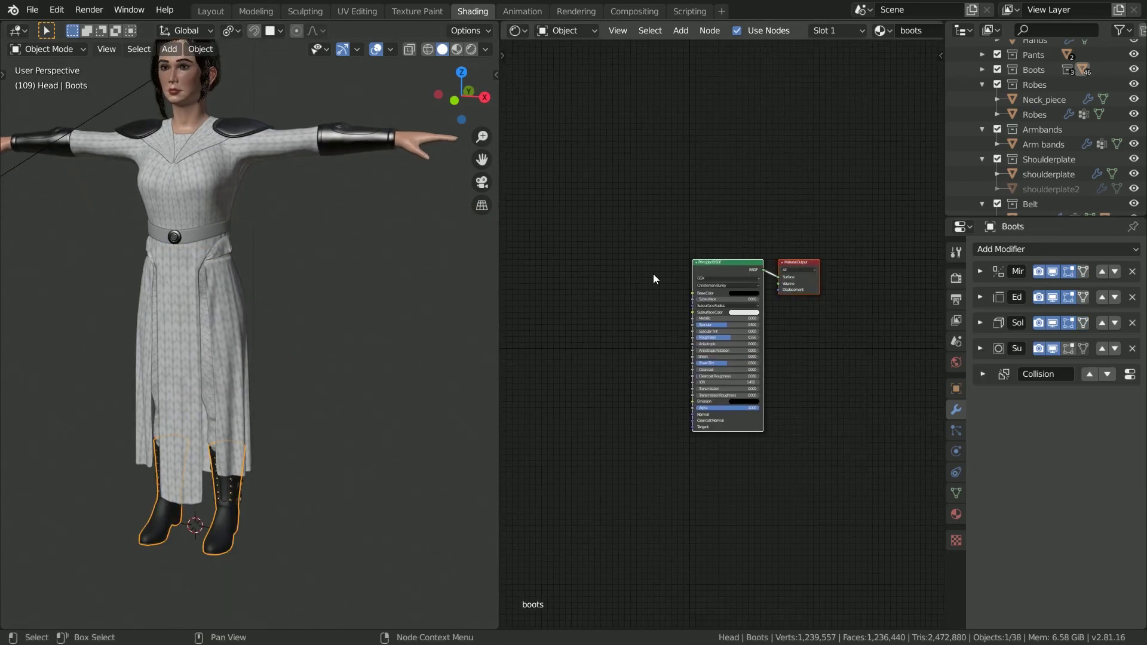
pyautogui.click(213, 238)
pyautogui.click(602, 258)
pyautogui.moveTo(849, 567); pyautogui.dragTo(583, 206)
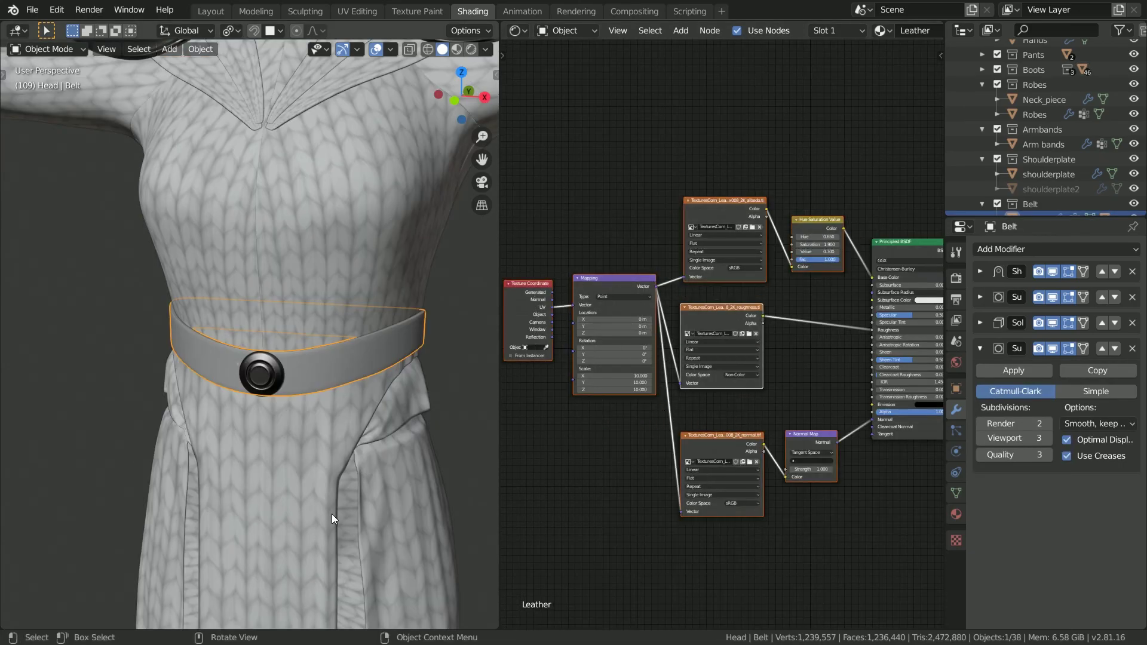
# - Paste the copied texture node setup into the boots material, place it beside the Principled BSDF, and make the color image texture node active
pyautogui.scroll(-4, 332, 513)
pyautogui.keyDown('shift'); pyautogui.moveTo(332, 513); pyautogui.dragTo(324, 250, button='middle'); pyautogui.keyUp('shift')
pyautogui.click(317, 493)
pyautogui.hotkey('ctrl', 'v')
pyautogui.press('g')
pyautogui.click(634, 415)
pyautogui.moveTo(697, 359); pyautogui.dragTo(693, 414, button='middle')
pyautogui.click(669, 263)
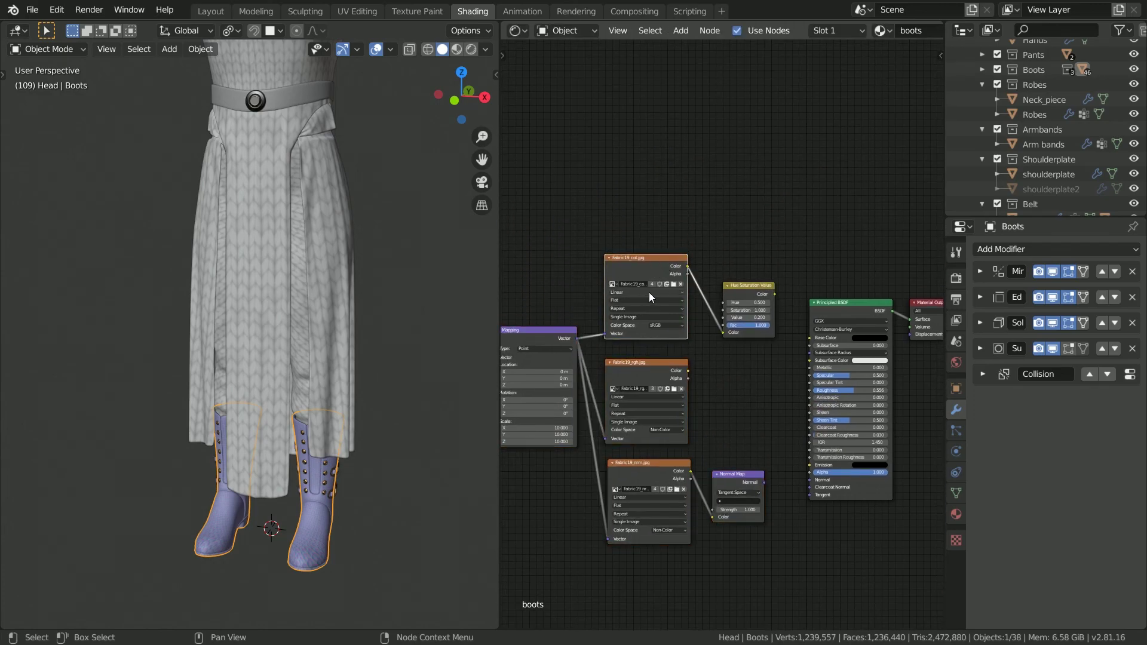
# - Connect the Normal Map node's output to the Normal input of the boots' Principled BSDF
pyautogui.scroll(8, 649, 292)
pyautogui.click(640, 436)
pyautogui.moveTo(711, 390); pyautogui.dragTo(616, 313, button='middle')
pyautogui.scroll(-2, 615, 312)
pyautogui.click(723, 225)
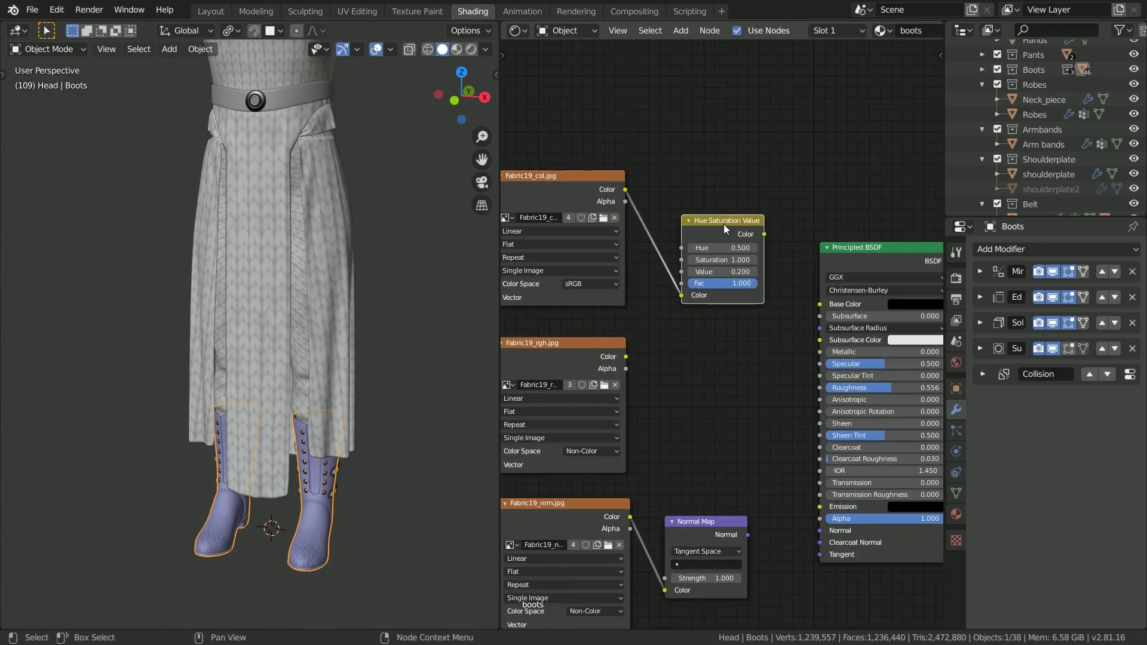
pyautogui.scroll(8, 310, 523)
pyautogui.scroll(-2, 591, 364)
pyautogui.moveTo(591, 363); pyautogui.dragTo(649, 344, button='middle')
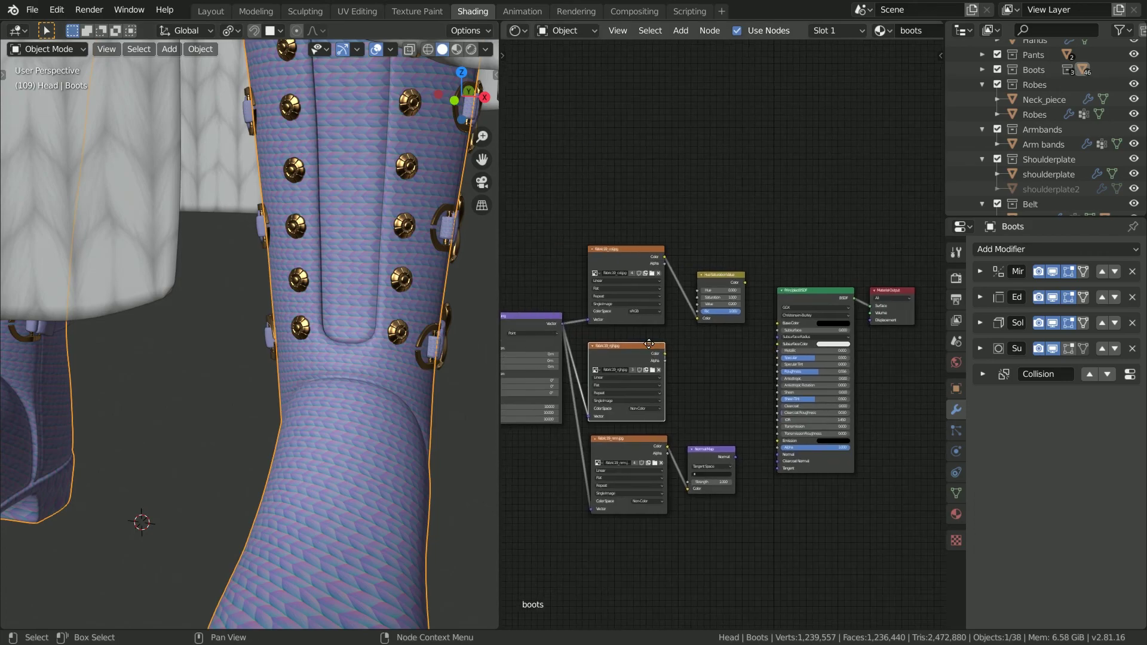
pyautogui.scroll(3, 708, 397)
pyautogui.moveTo(842, 505); pyautogui.dragTo(839, 503)
pyautogui.scroll(-2, 747, 429)
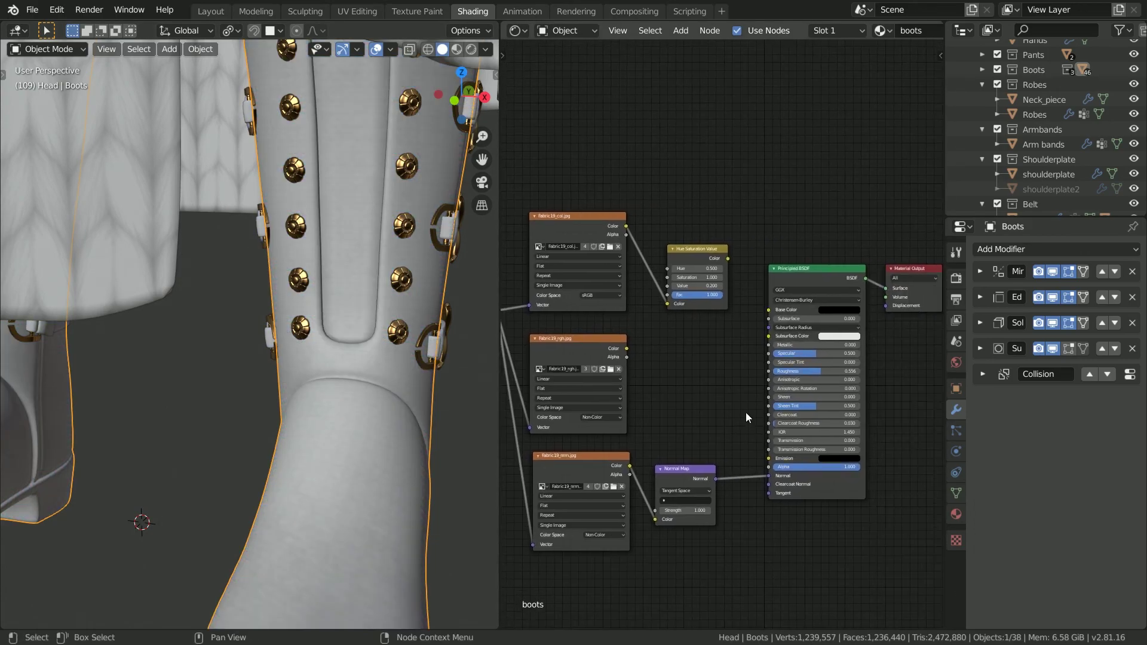
# - Set the saturation of the boots' Hue Saturation Value node to 0 and raise its Value setting
pyautogui.moveTo(519, 419); pyautogui.dragTo(612, 441, button='middle')
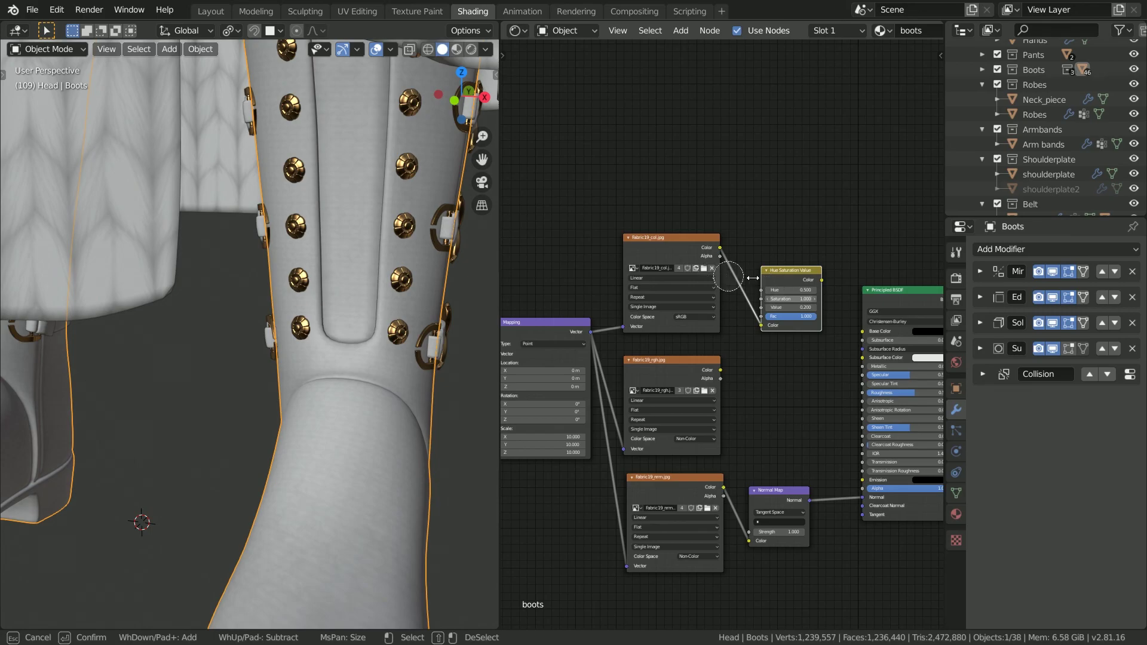
pyautogui.scroll(3, 776, 285)
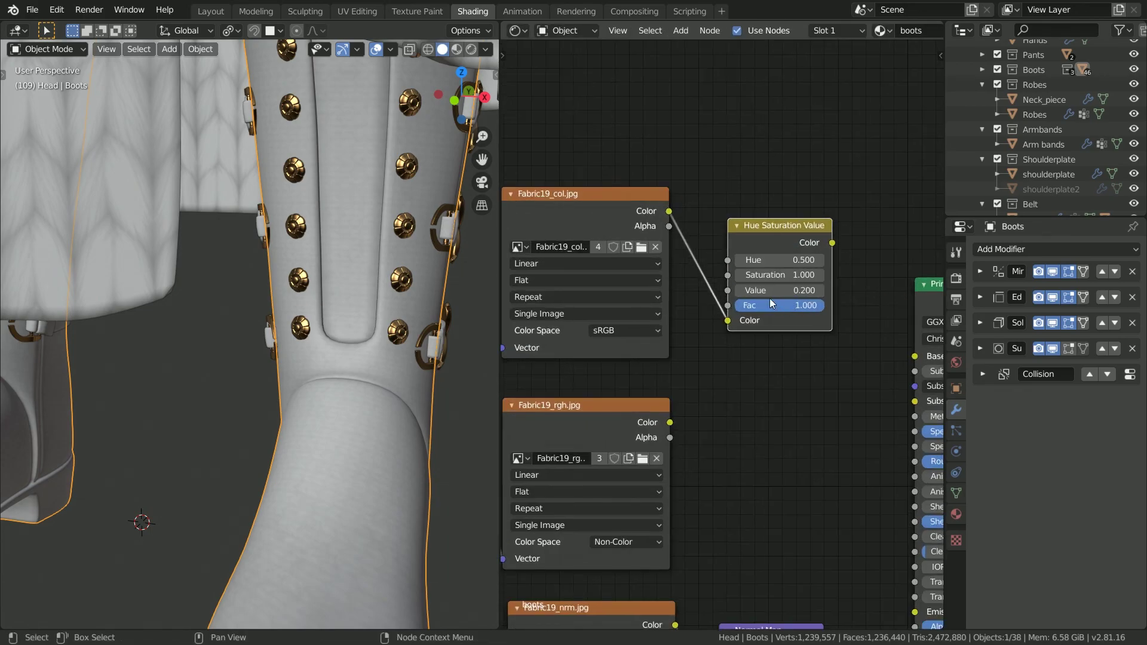
pyautogui.click(764, 275)
pyautogui.write('0')
pyautogui.press('Return')
pyautogui.click(822, 289)
pyautogui.click(821, 289)
pyautogui.click(822, 289)
pyautogui.click(822, 289)
# - Connect the Hue Saturation Value node's color output to the Principled BSDF's Base Color input
pyautogui.scroll(-3, 808, 307)
pyautogui.moveTo(807, 307); pyautogui.dragTo(747, 319, button='middle')
pyautogui.moveTo(766, 268); pyautogui.dragTo(830, 361)
pyautogui.moveTo(829, 361); pyautogui.dragTo(691, 361, button='middle')
# - Display the boots in material preview shading and lower the Hue Saturation Value node's Value to 0.1
pyautogui.press('z')
pyautogui.scroll(-5, 370, 358)
pyautogui.keyDown('shift'); pyautogui.moveTo(369, 382); pyautogui.dragTo(280, 301, button='middle'); pyautogui.keyUp('shift')
pyautogui.scroll(2, 306, 317)
pyautogui.click(554, 306)
pyautogui.click(554, 306)
pyautogui.click(554, 306)
pyautogui.click(554, 306)
pyautogui.click(554, 305)
pyautogui.moveTo(103, 447); pyautogui.dragTo(143, 470, button='middle')
pyautogui.scroll(5, 214, 492)
pyautogui.scroll(-6, 546, 438)
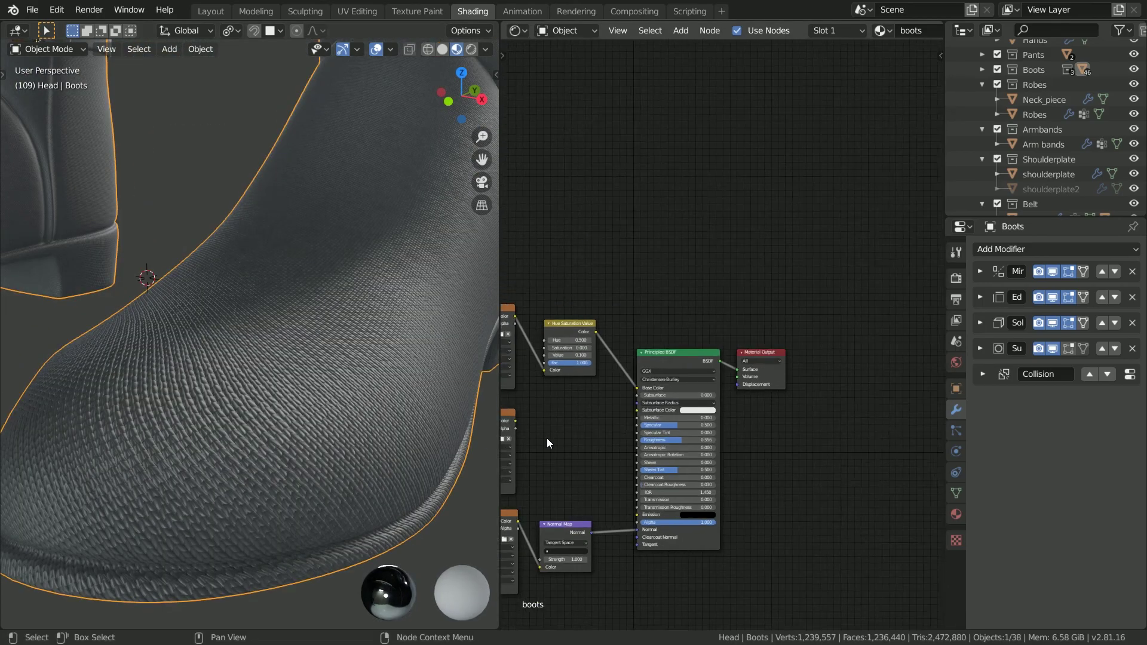
# - Replace the Fabric19_col.jpg image in the boots' color texture node with the TexturesCom leather 2K albedo image
pyautogui.moveTo(517, 439); pyautogui.dragTo(753, 407, button='middle')
pyautogui.scroll(8, 752, 406)
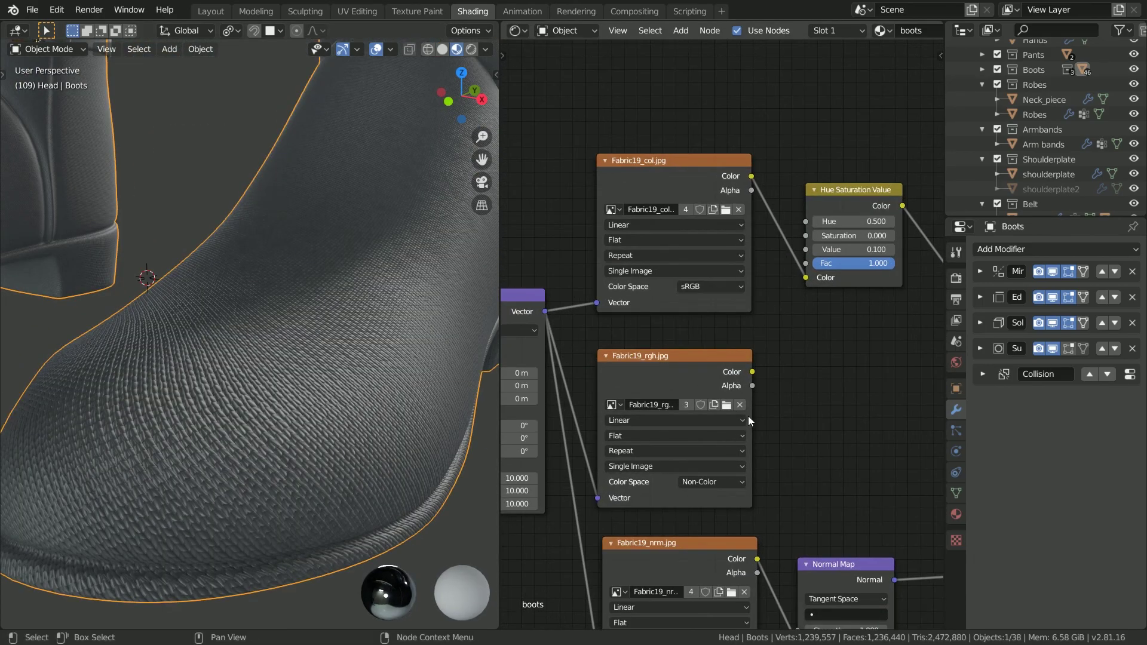
pyautogui.scroll(-3, 747, 415)
pyautogui.scroll(2, 748, 416)
pyautogui.click(641, 253)
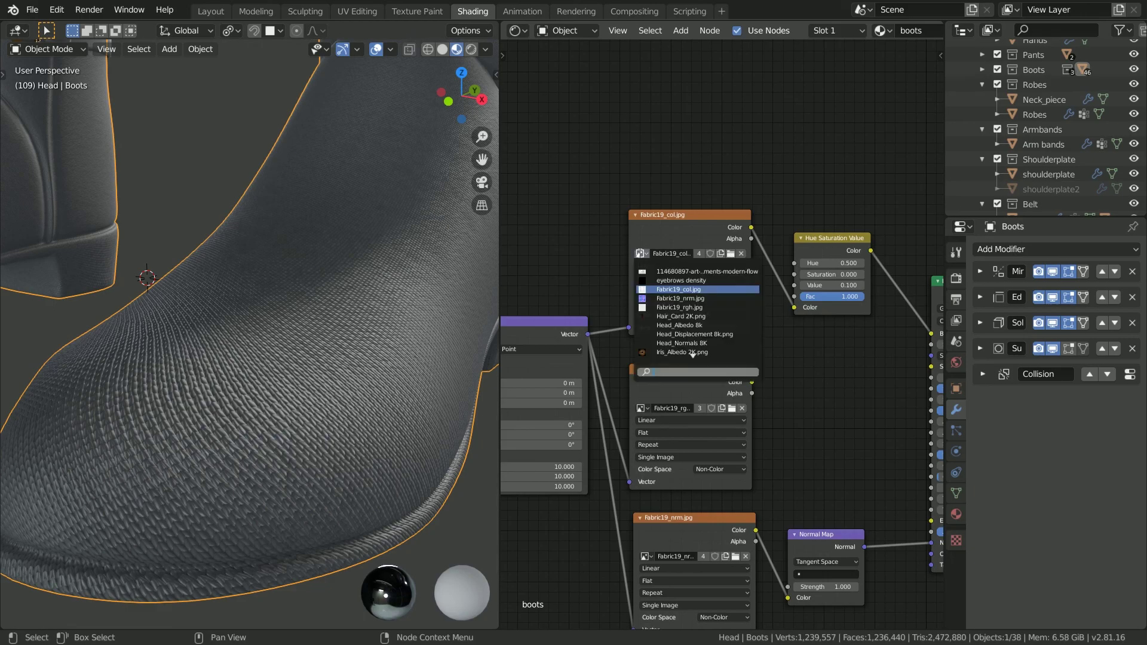
pyautogui.scroll(-5, 693, 332)
pyautogui.scroll(-8, 692, 343)
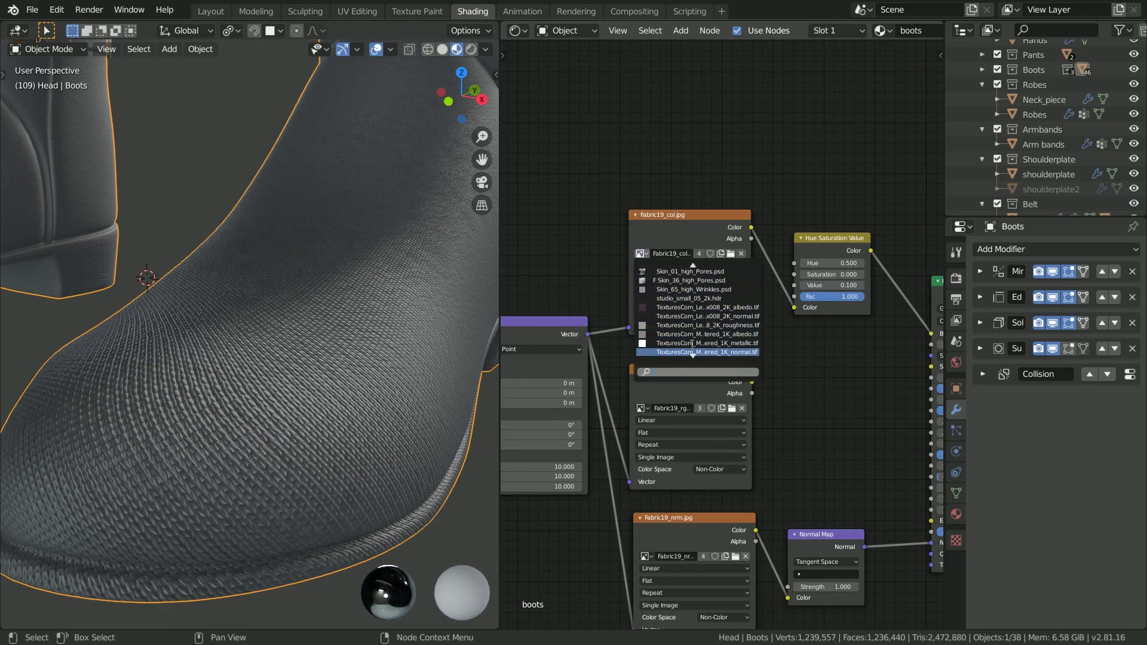
pyautogui.click(687, 307)
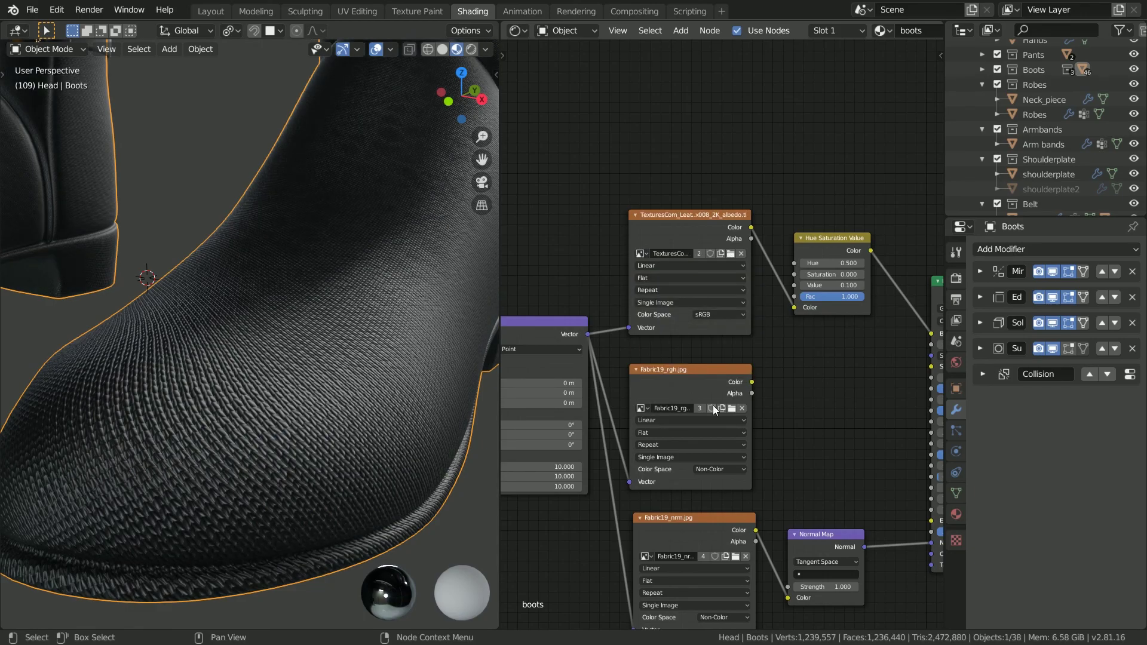
# - Replace Fabric19_rgh.jpg with the TexturesCom leather 2K roughness image and connect its color output to the Principled BSDF's Roughness input
pyautogui.click(643, 408)
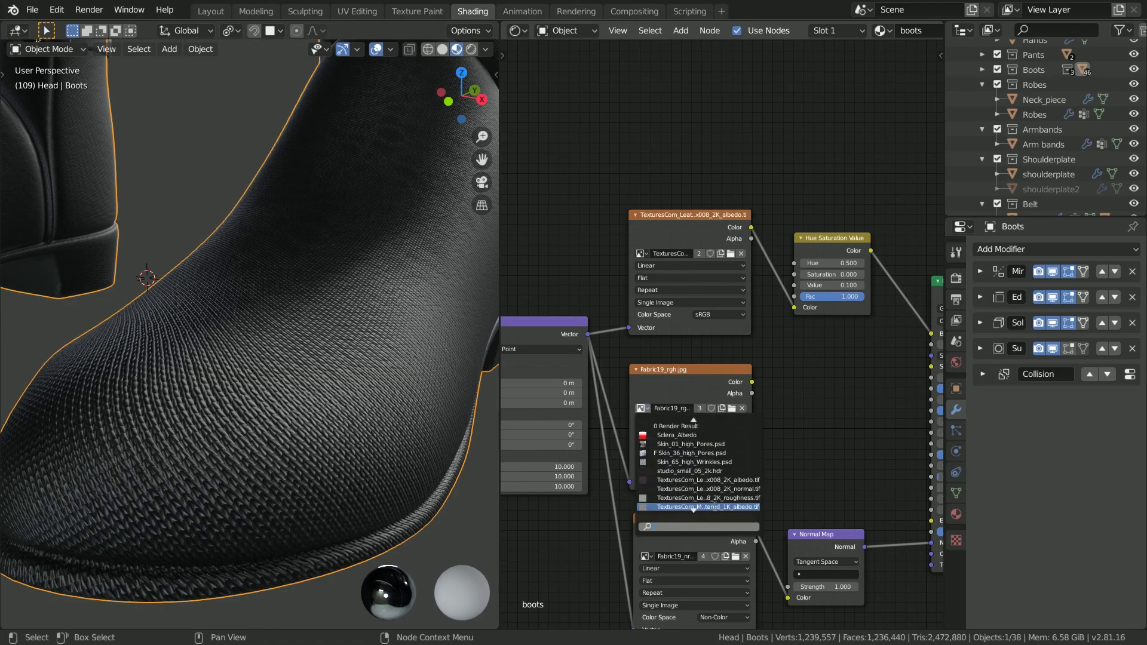
pyautogui.click(747, 489)
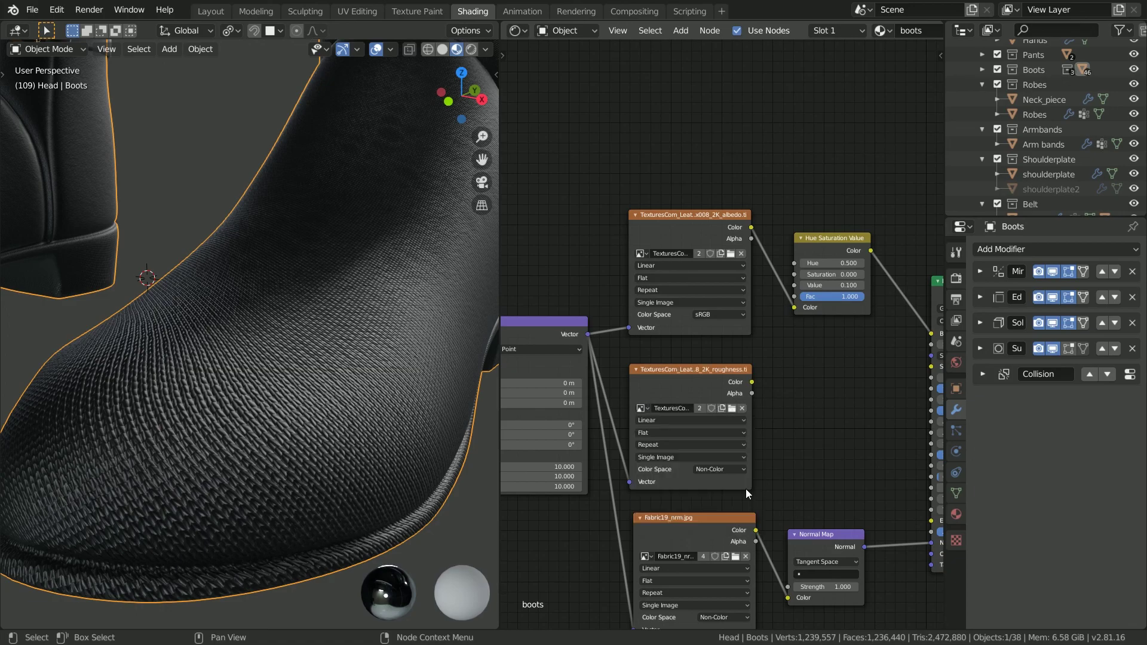
pyautogui.moveTo(773, 385); pyautogui.dragTo(669, 385, button='middle')
pyautogui.moveTo(648, 382); pyautogui.dragTo(828, 410)
# - Replace Fabric19_nrm.jpg with the TexturesCom leather 2K normal image and check the boots from several angles
pyautogui.moveTo(583, 566); pyautogui.dragTo(668, 464, button='middle')
pyautogui.scroll(2, 648, 464)
pyautogui.click(625, 454)
pyautogui.scroll(-6, 687, 575)
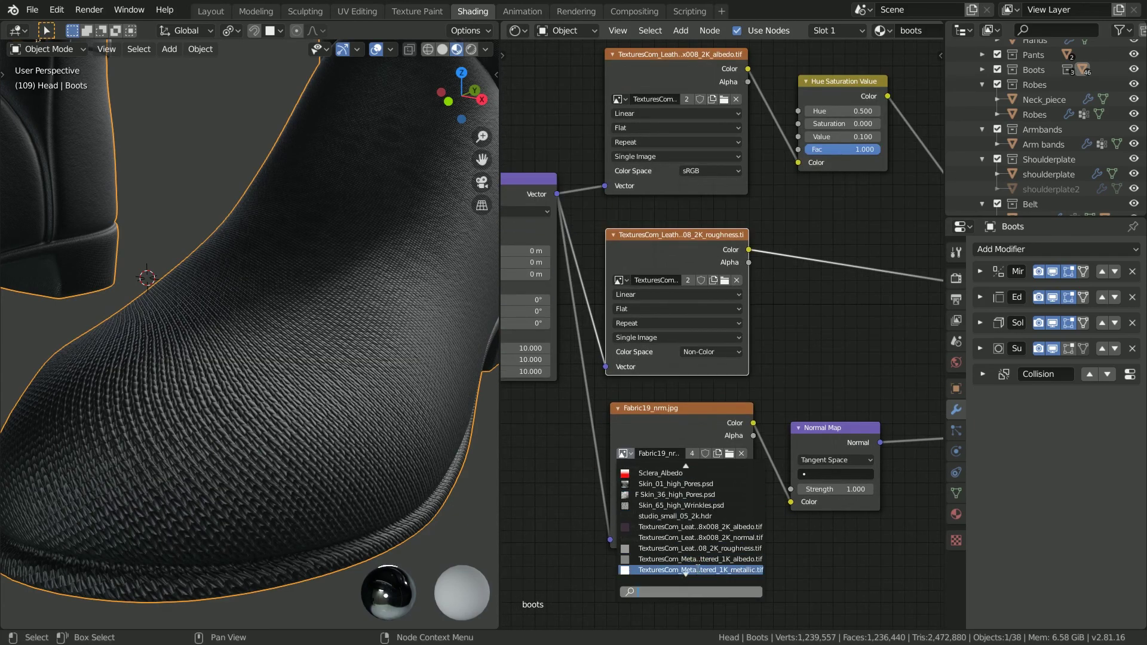
pyautogui.click(701, 538)
pyautogui.scroll(-3, 772, 409)
pyautogui.scroll(-6, 309, 377)
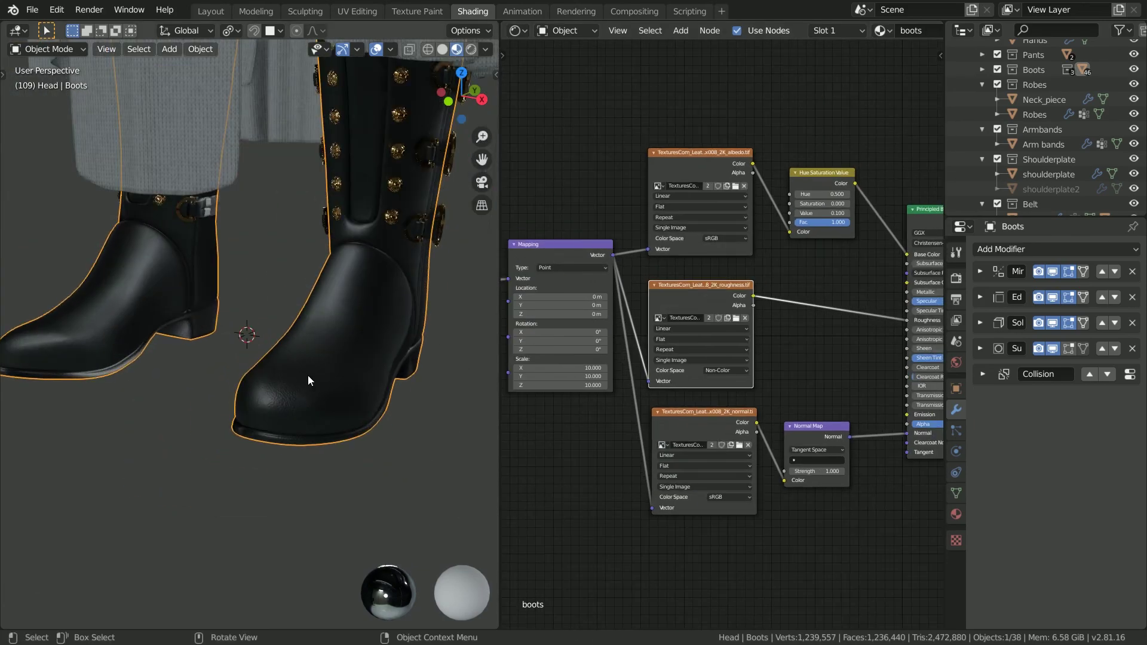
pyautogui.scroll(-1, 285, 377)
pyautogui.moveTo(425, 365); pyautogui.dragTo(206, 373, button='middle')
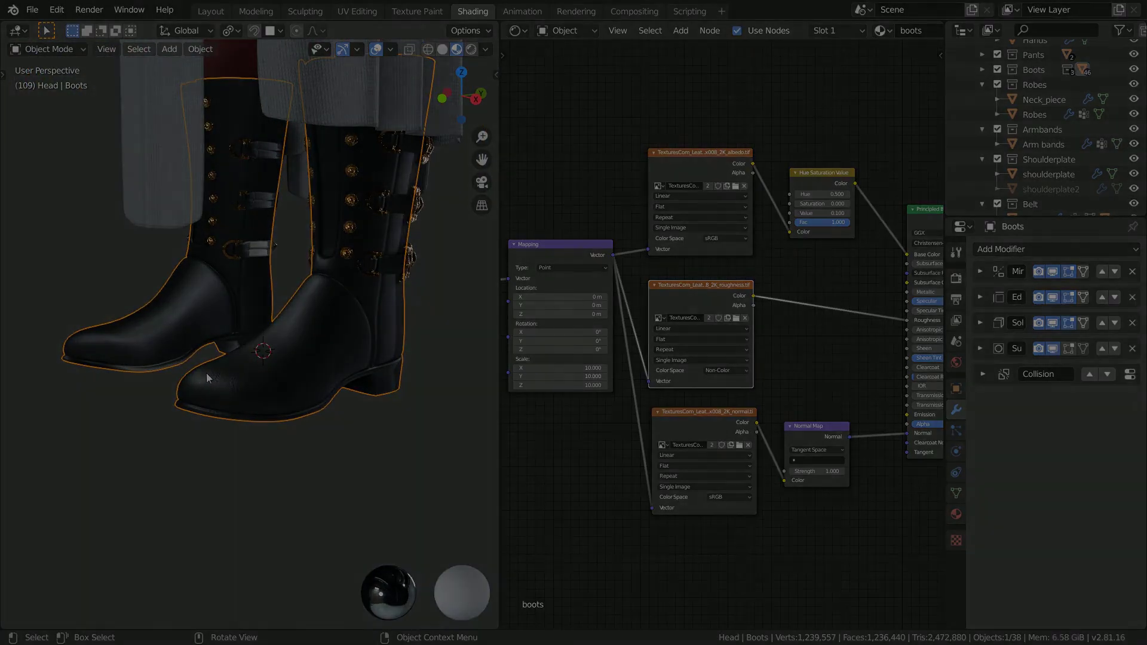